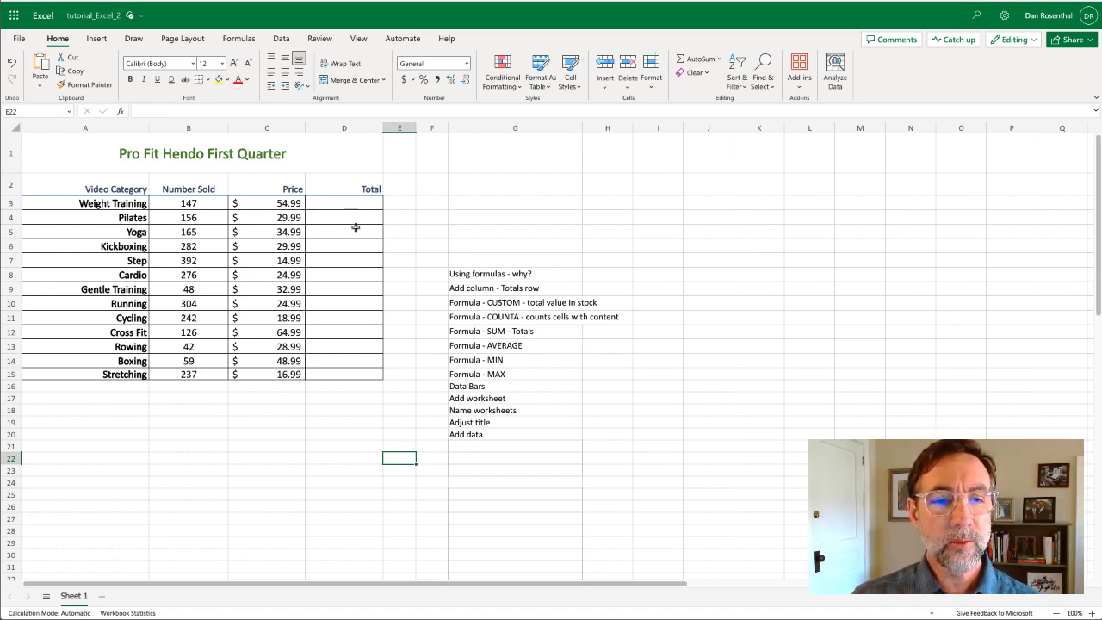
click(366, 126)
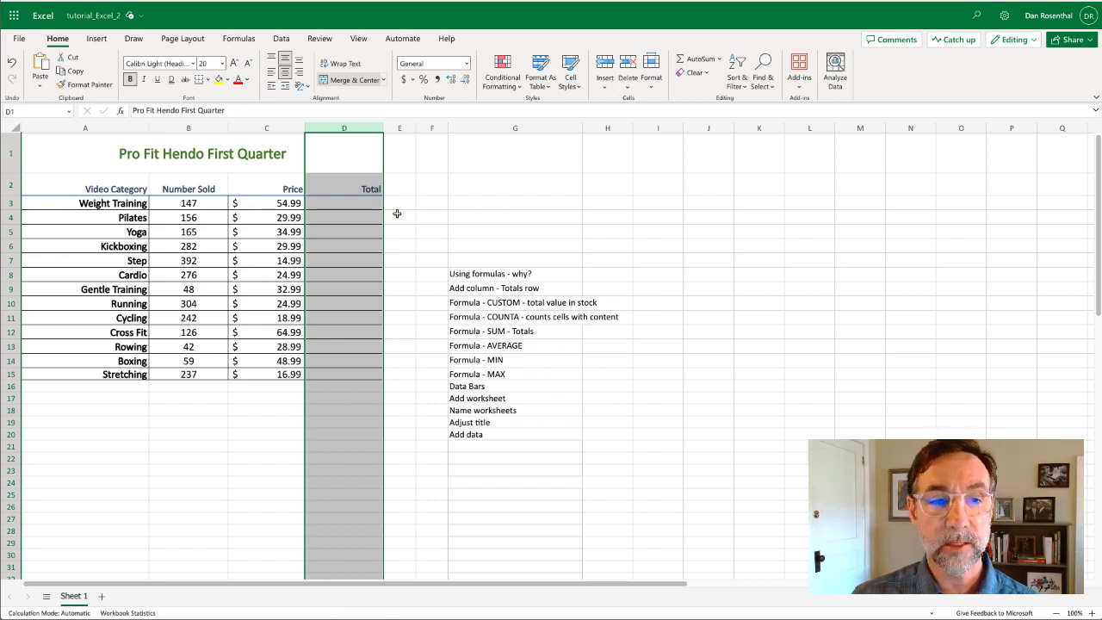
click(365, 207)
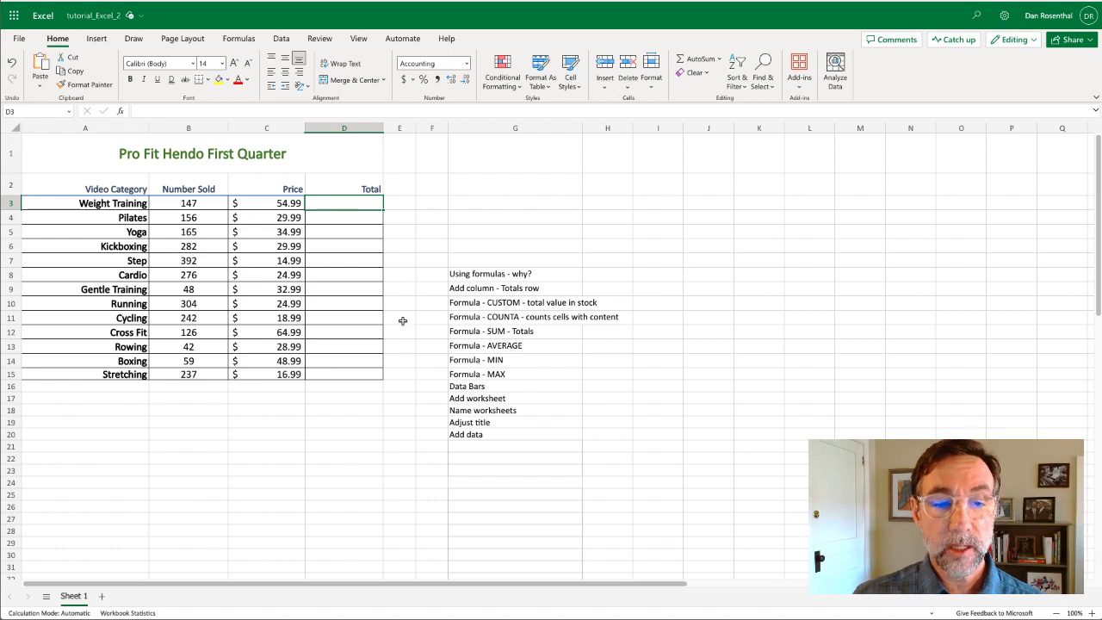
click(489, 205)
text(Hello)
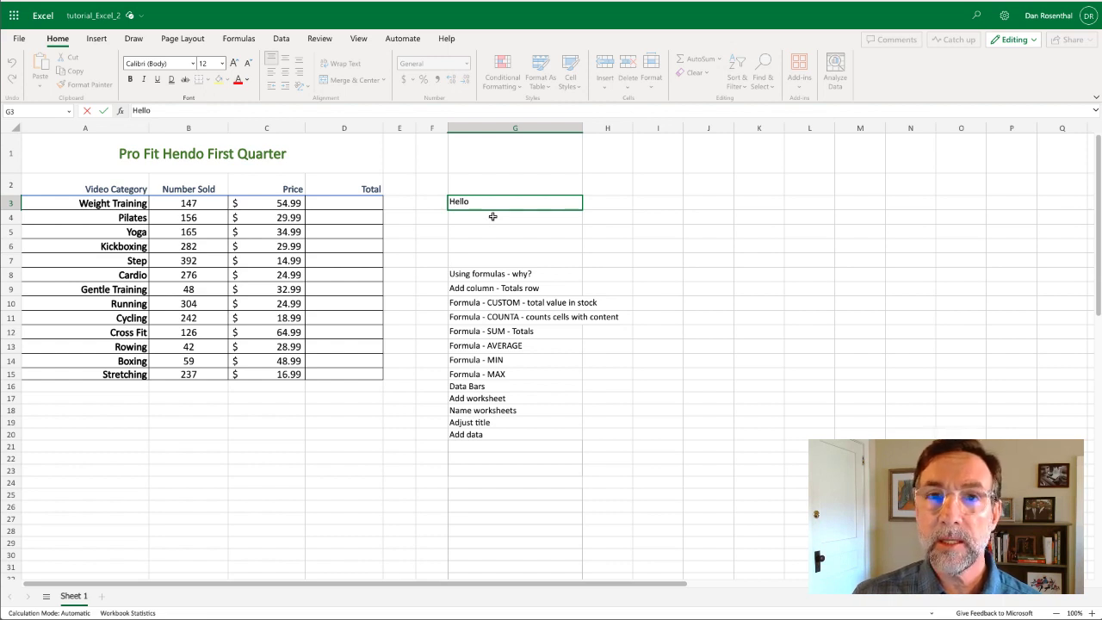
key(BackSpace)
key(BackSpace)
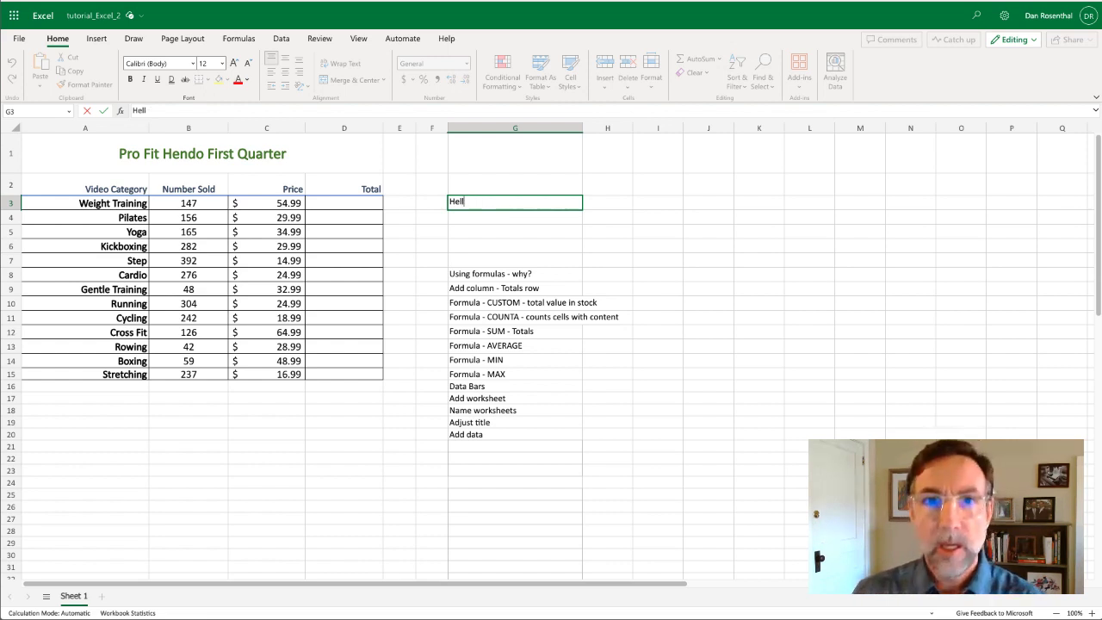
key(Escape)
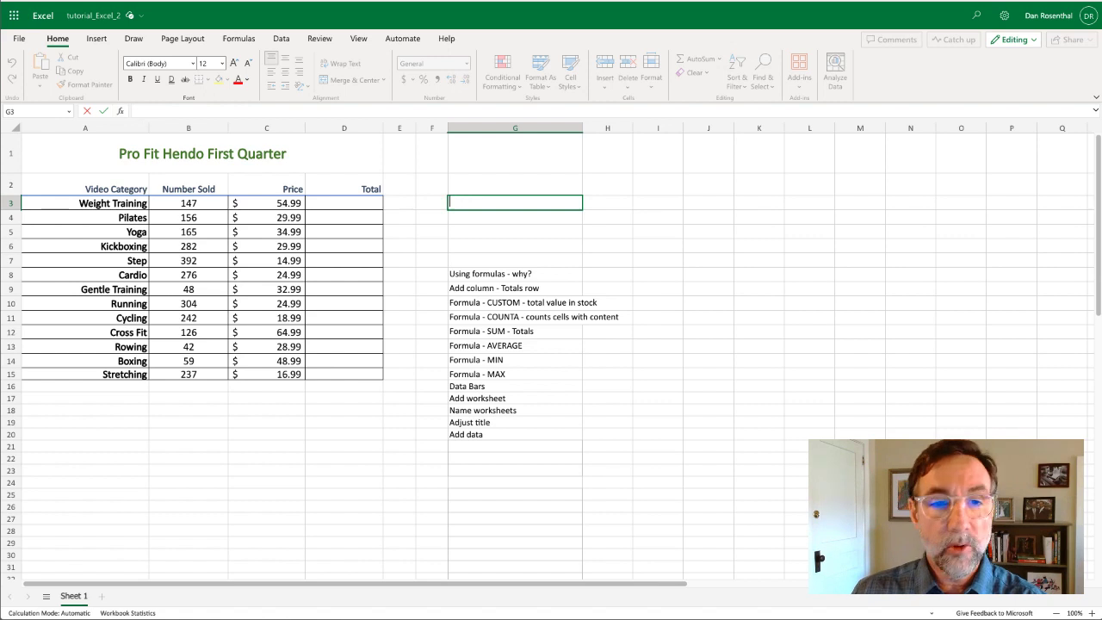
click(495, 229)
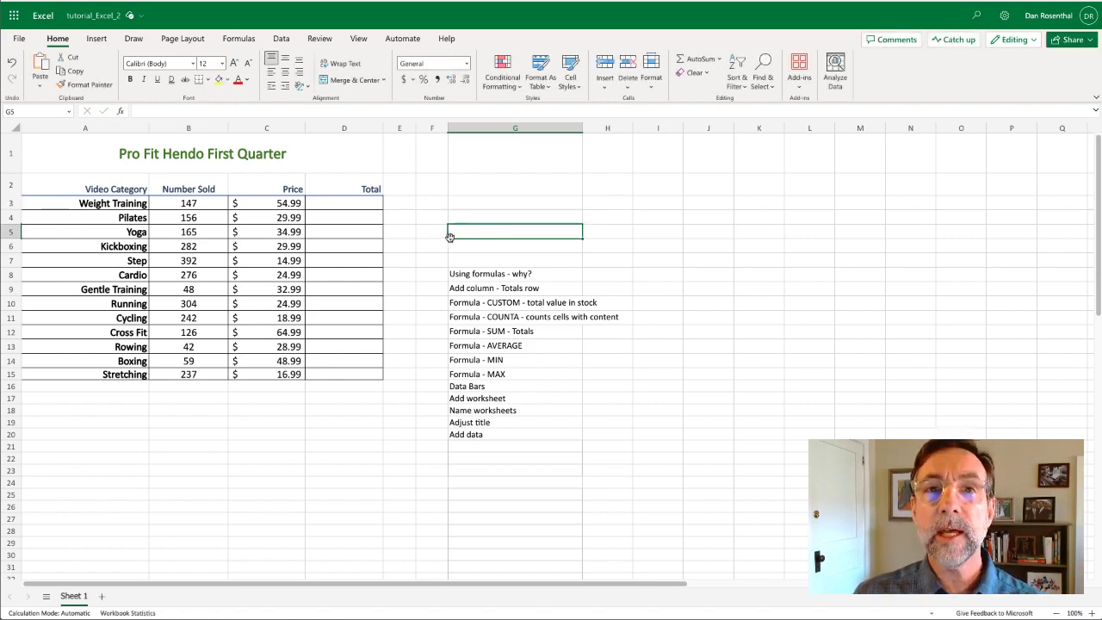
Enter 147*54.99 without an equals sign in the Weight Training total, cell D3
click(366, 204)
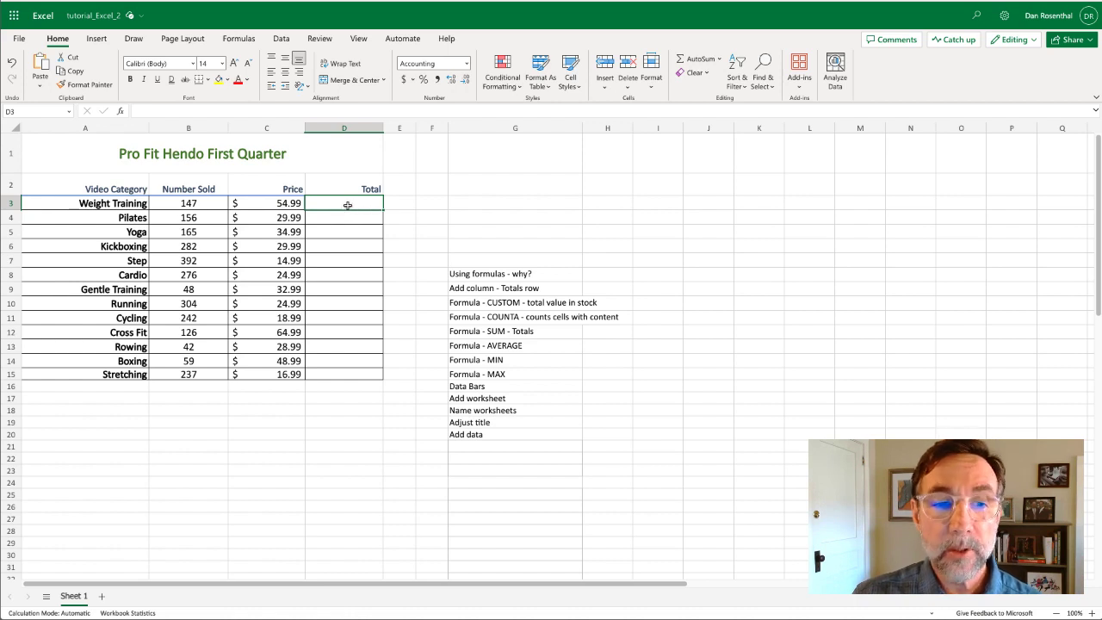
text(1)
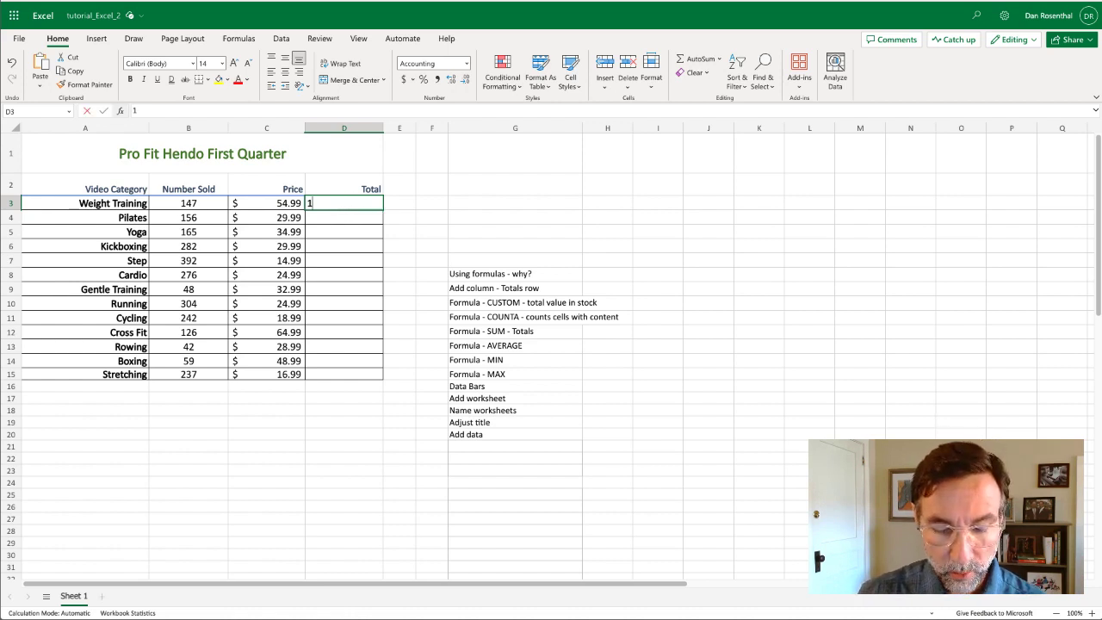
text(47*)
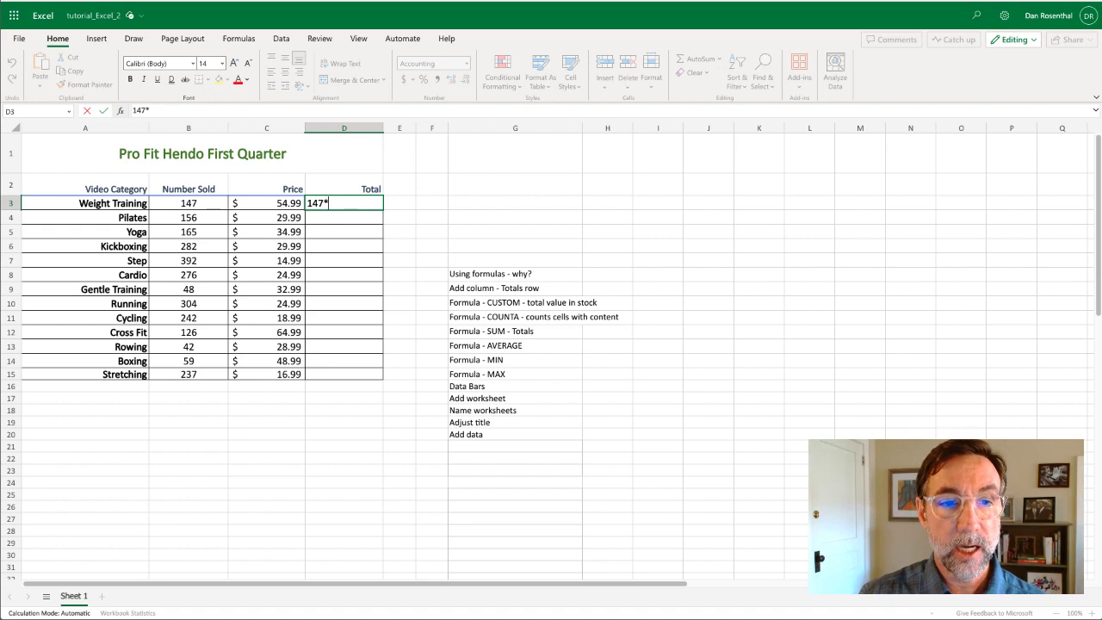
text(54.99)
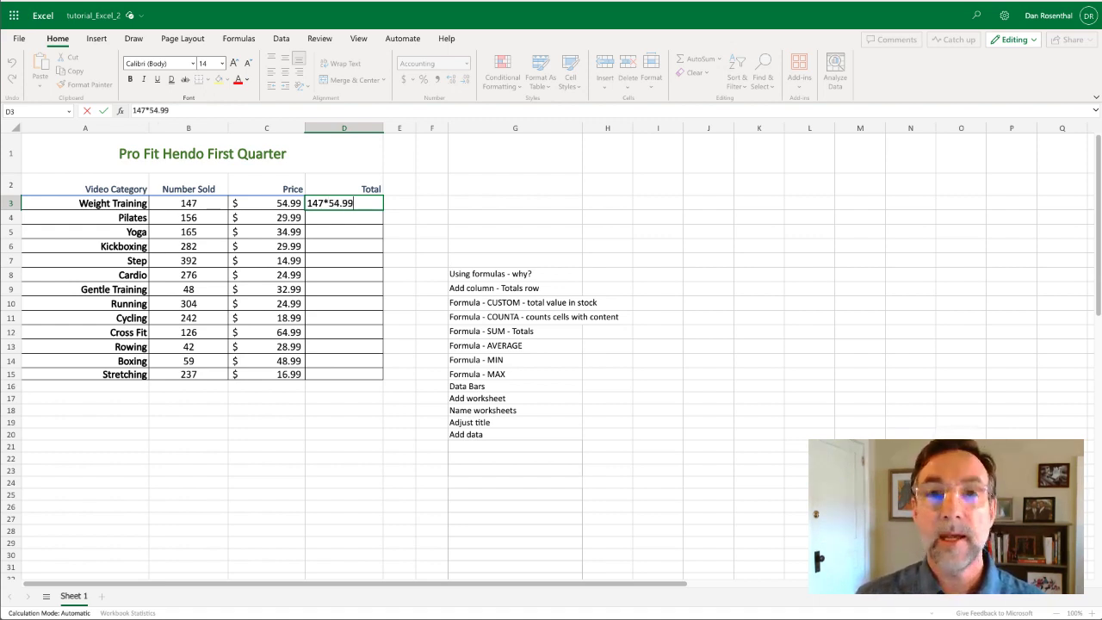
key(Return)
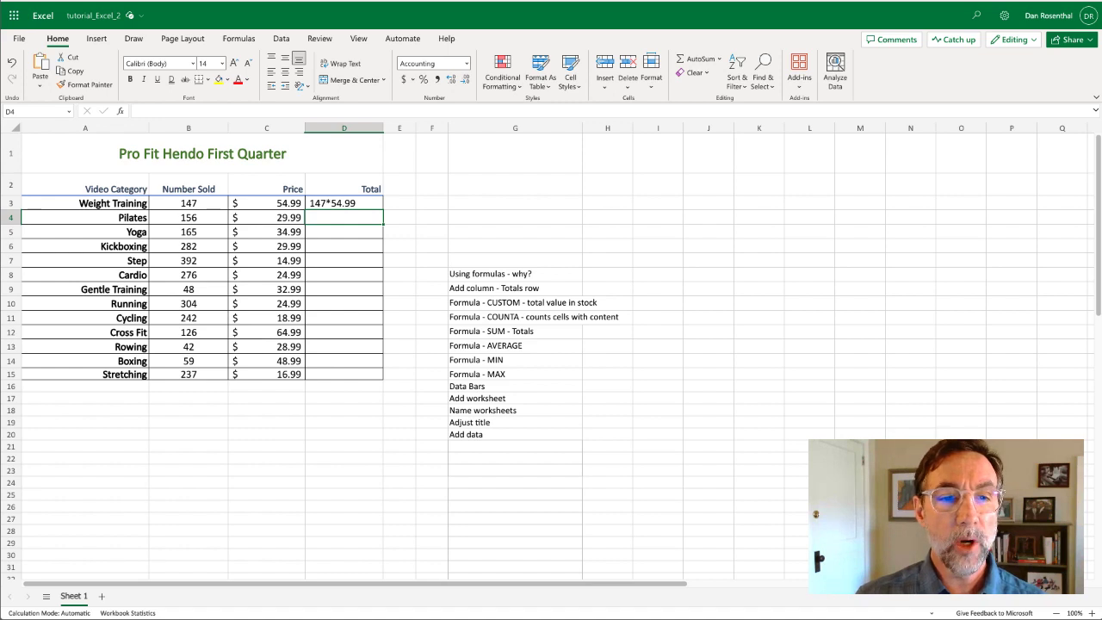
Review the content of cell D3, and clear the plain-text multiplication from it
click(366, 204)
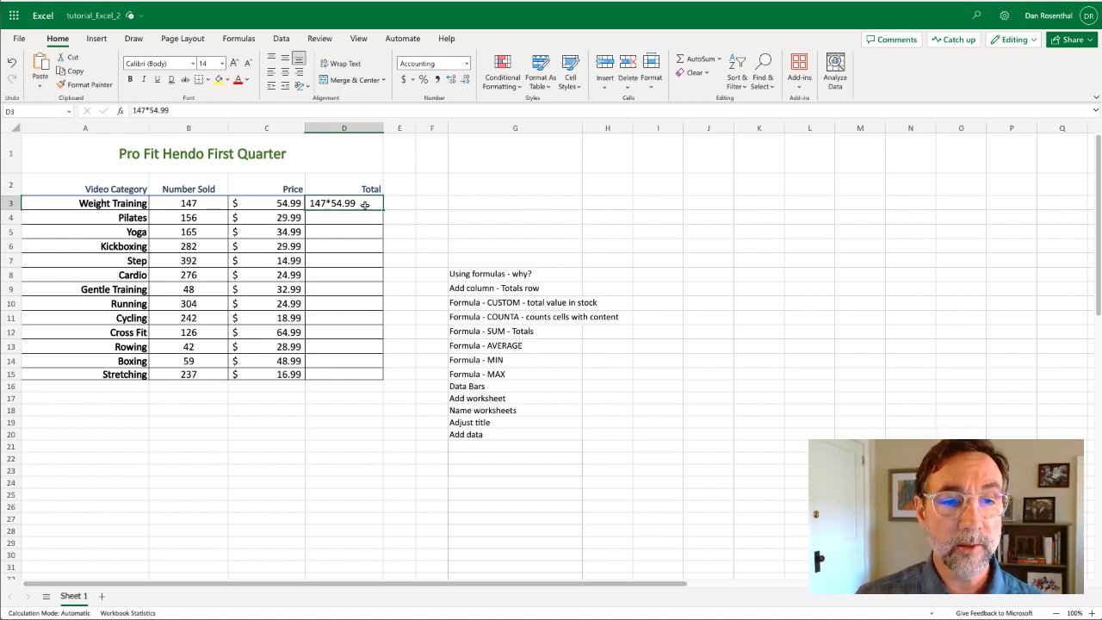
drag(206, 110, 132, 110)
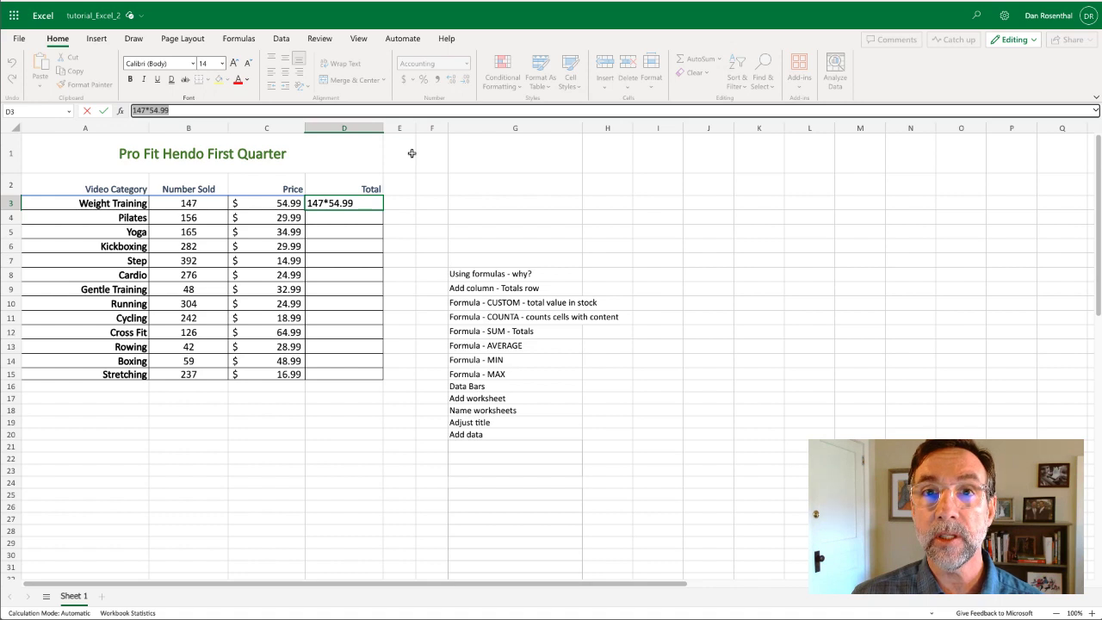
click(365, 216)
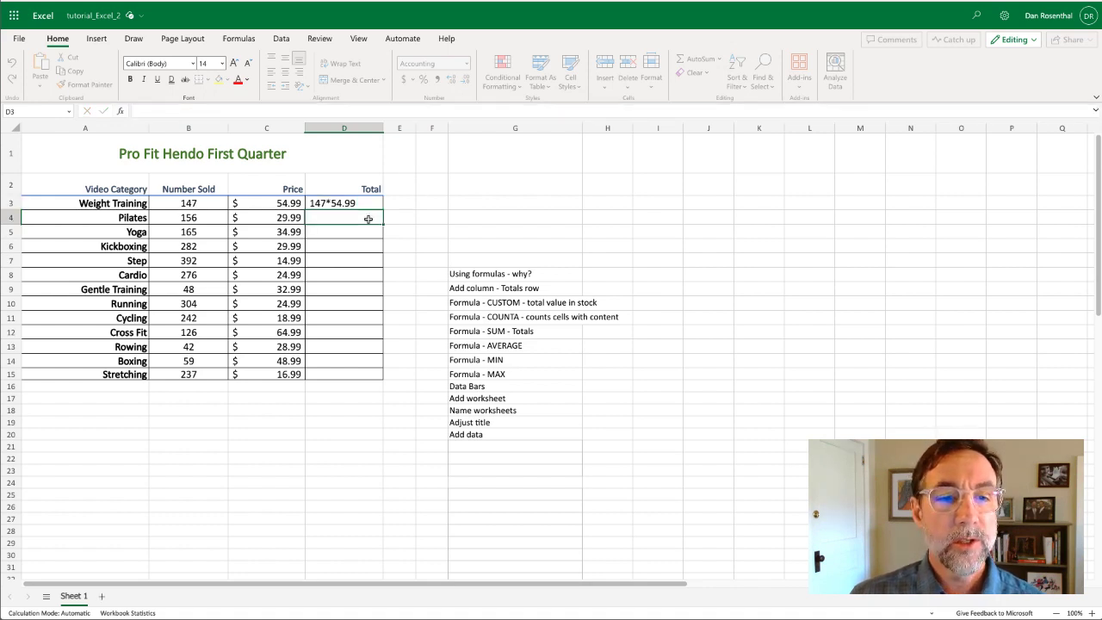
click(369, 207)
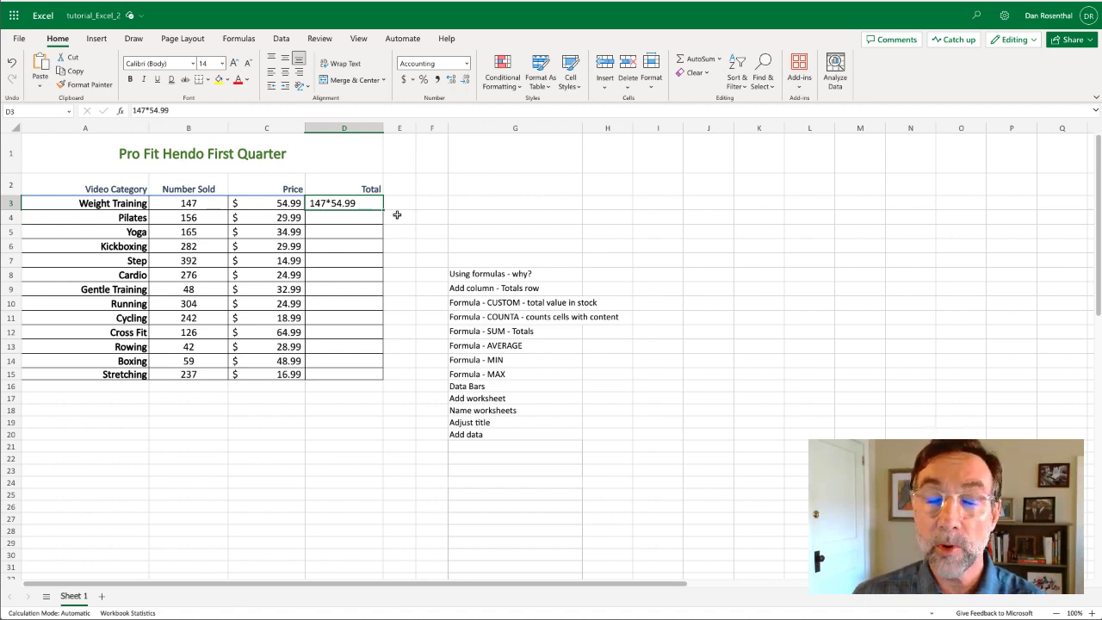
key(Delete)
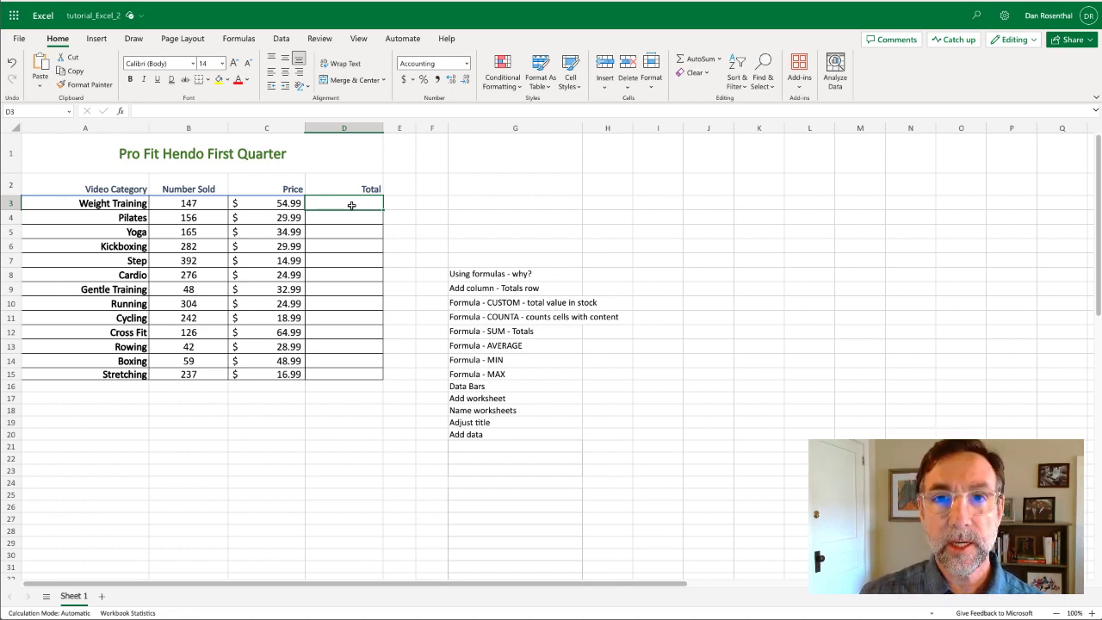
Enter the formula =147*54.99 in cell D3 as the Weight Training total
text(=)
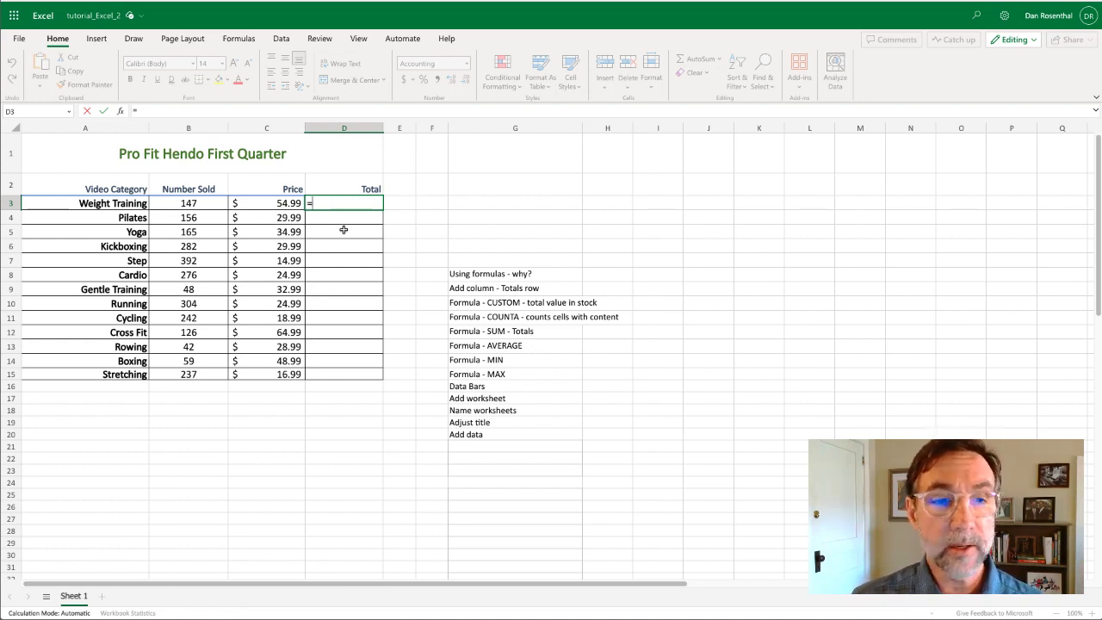
text(14)
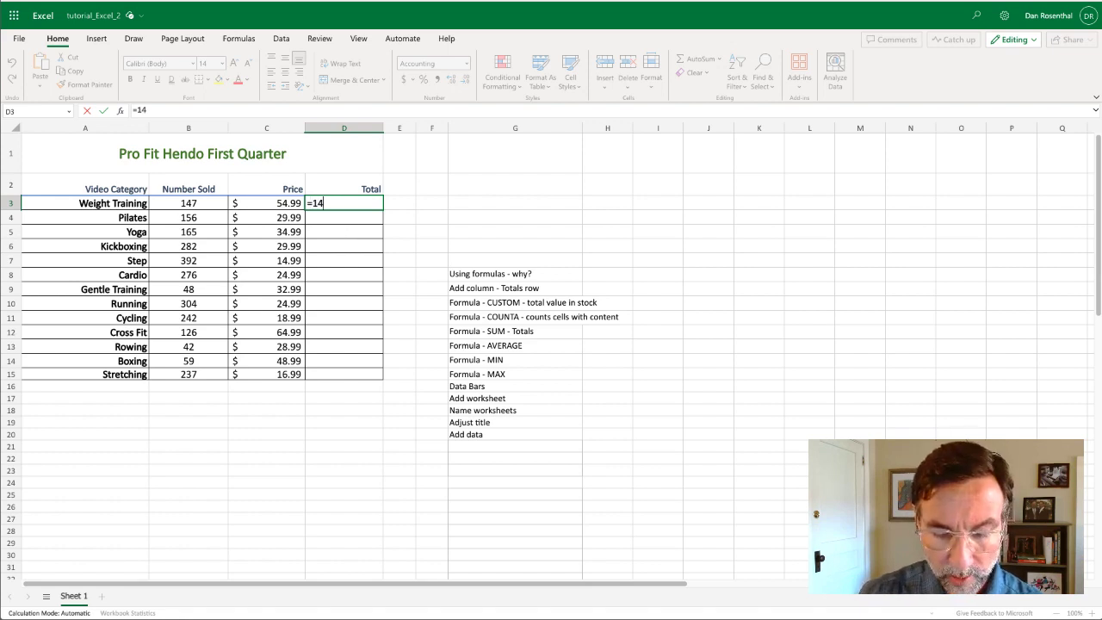
text(7*54.99)
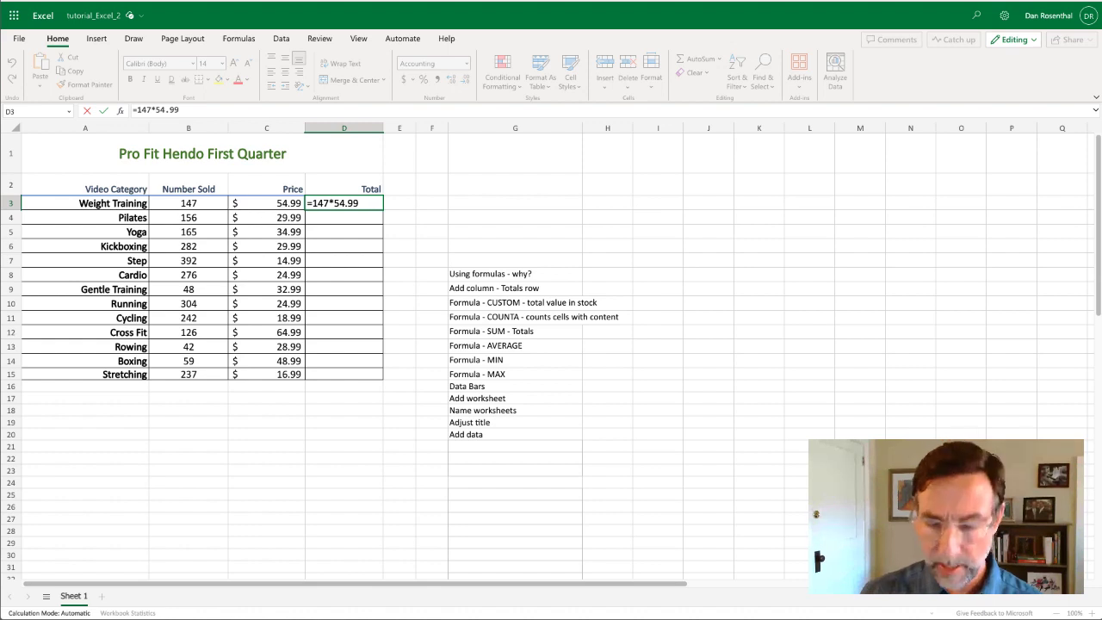
key(Return)
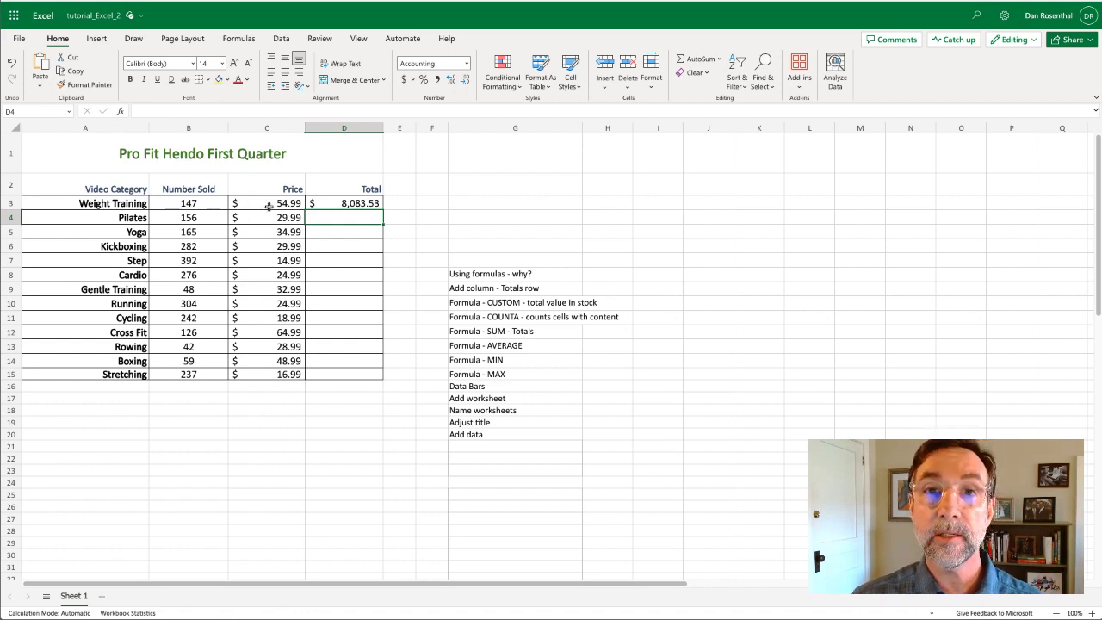
click(350, 205)
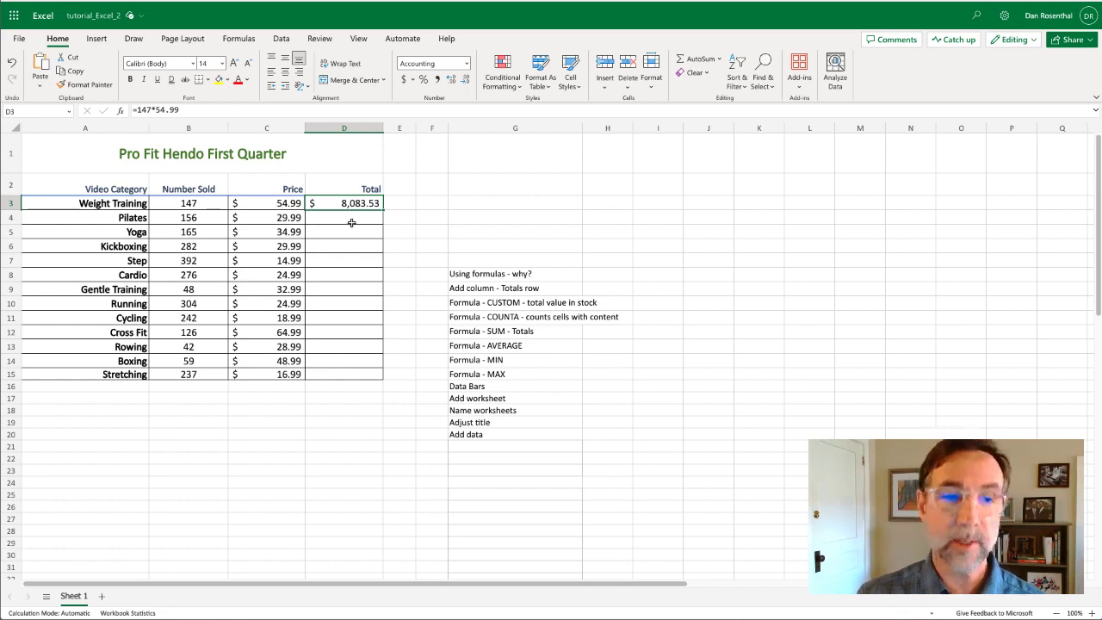
Set the Weight Training number sold in cell B3 to 148 and check the total in D3
click(186, 207)
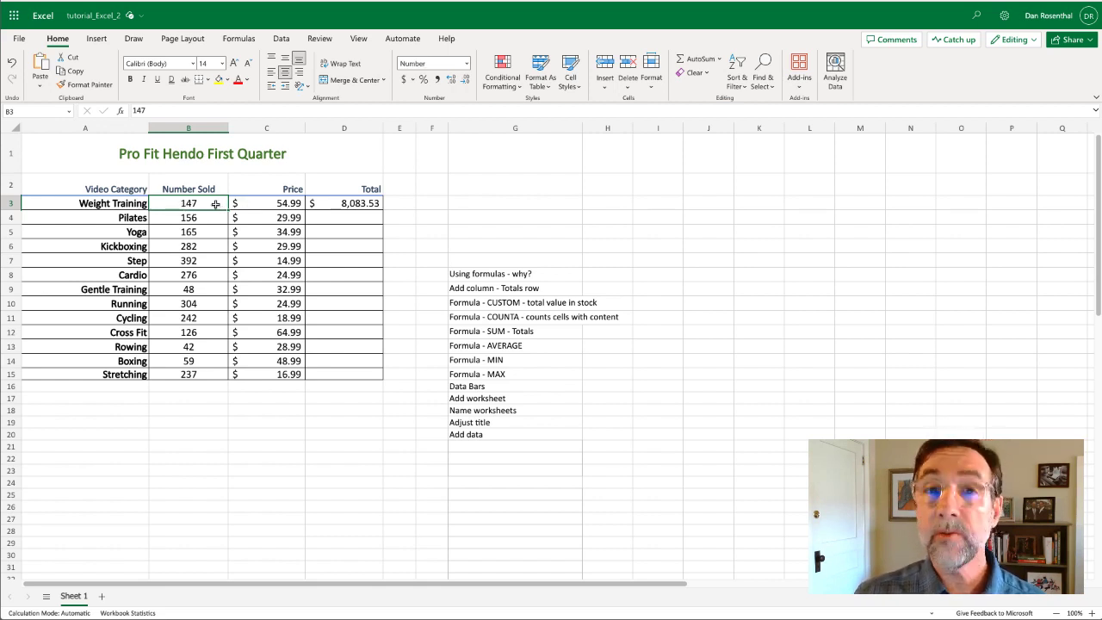
click(361, 203)
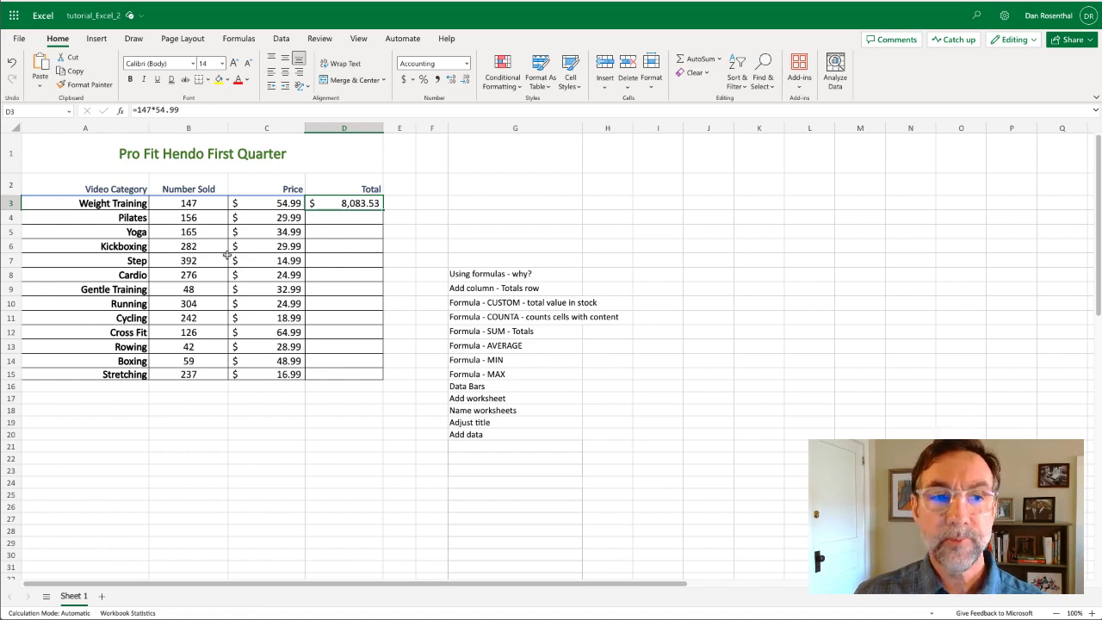
click(211, 203)
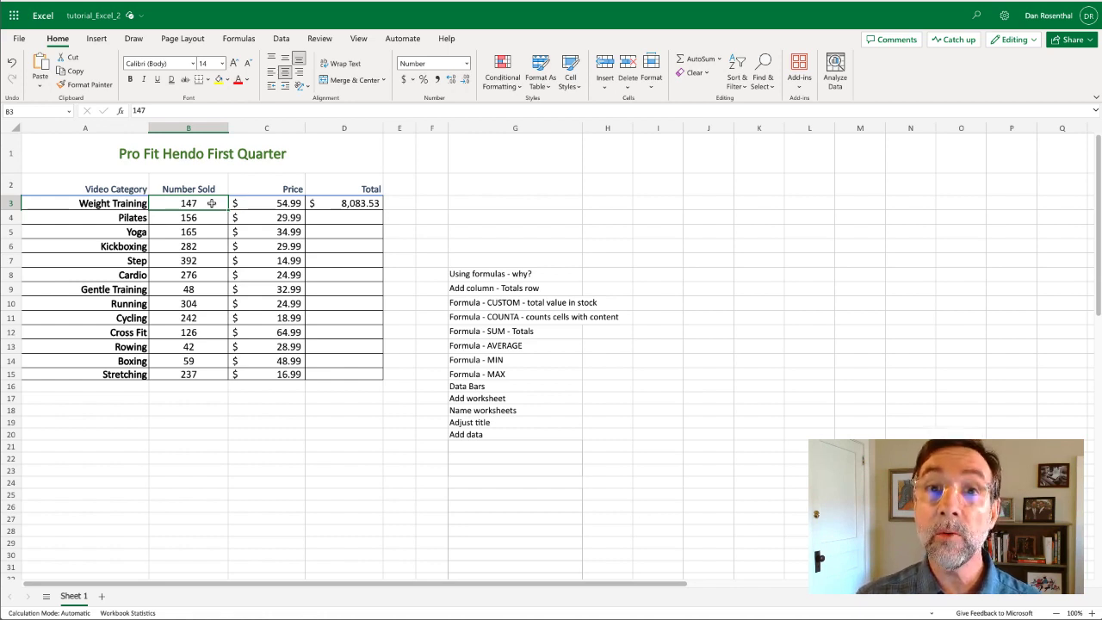
text(148)
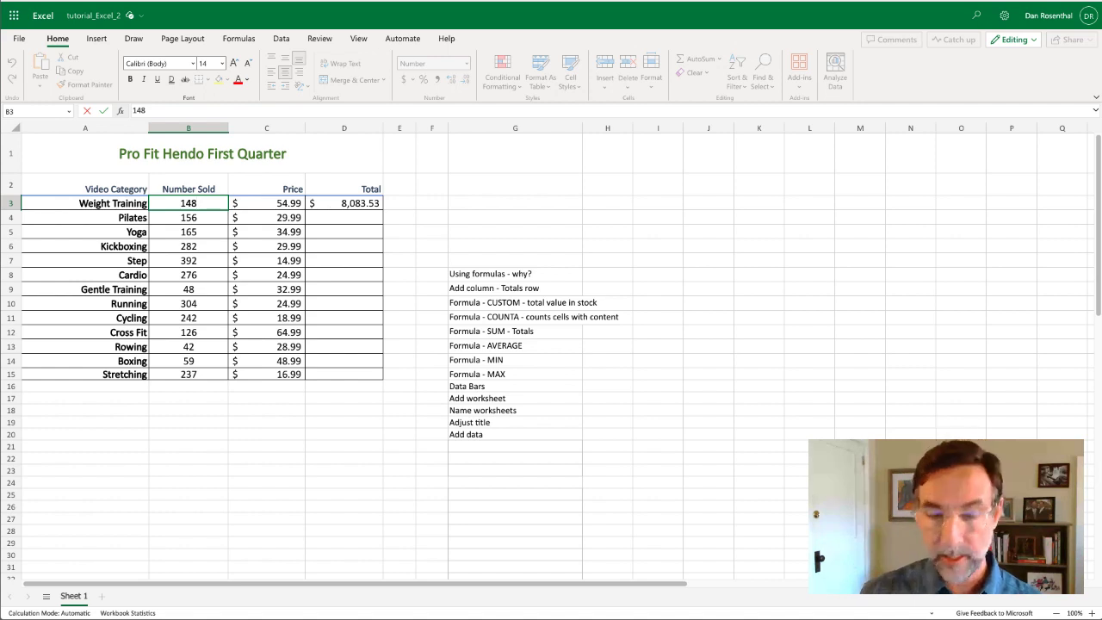
key(Return)
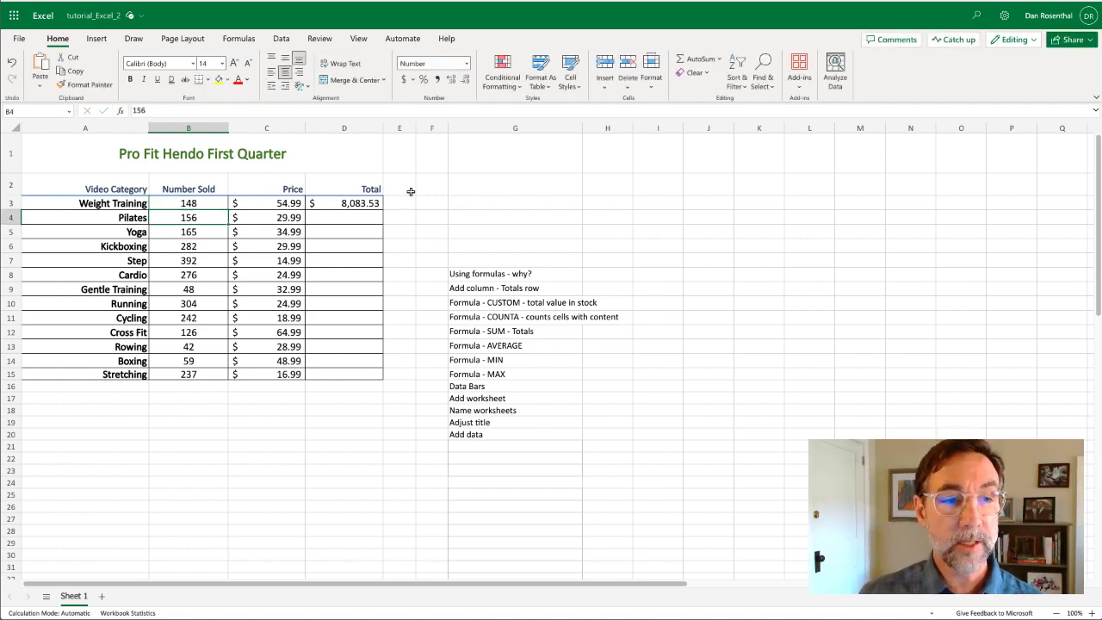
click(359, 205)
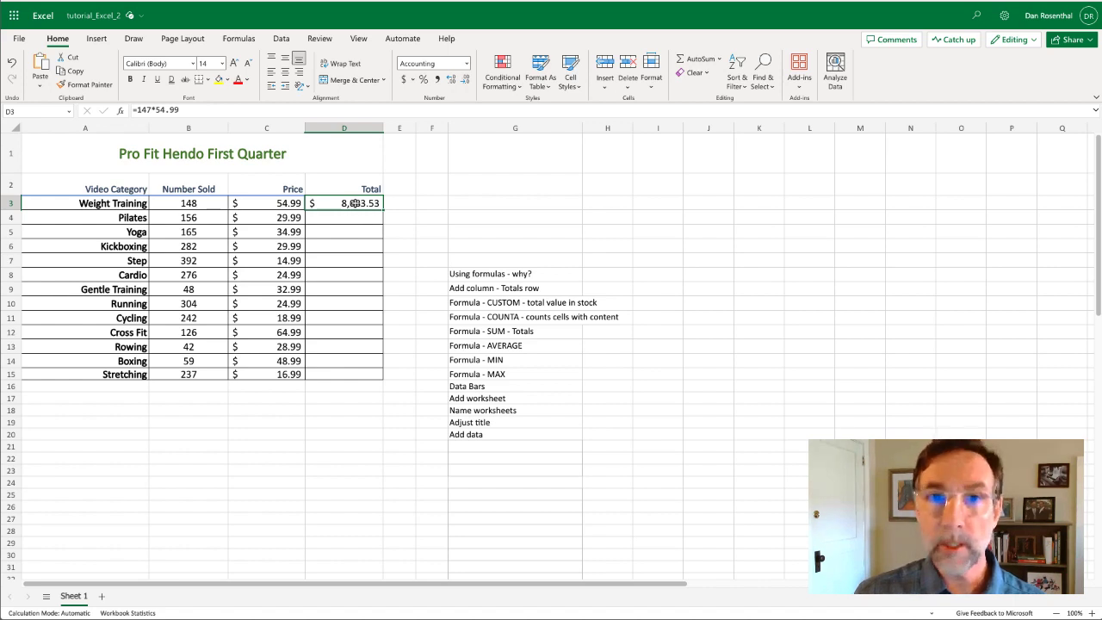
Restore the Weight Training number sold in cell B3 to 147
click(211, 201)
click(275, 204)
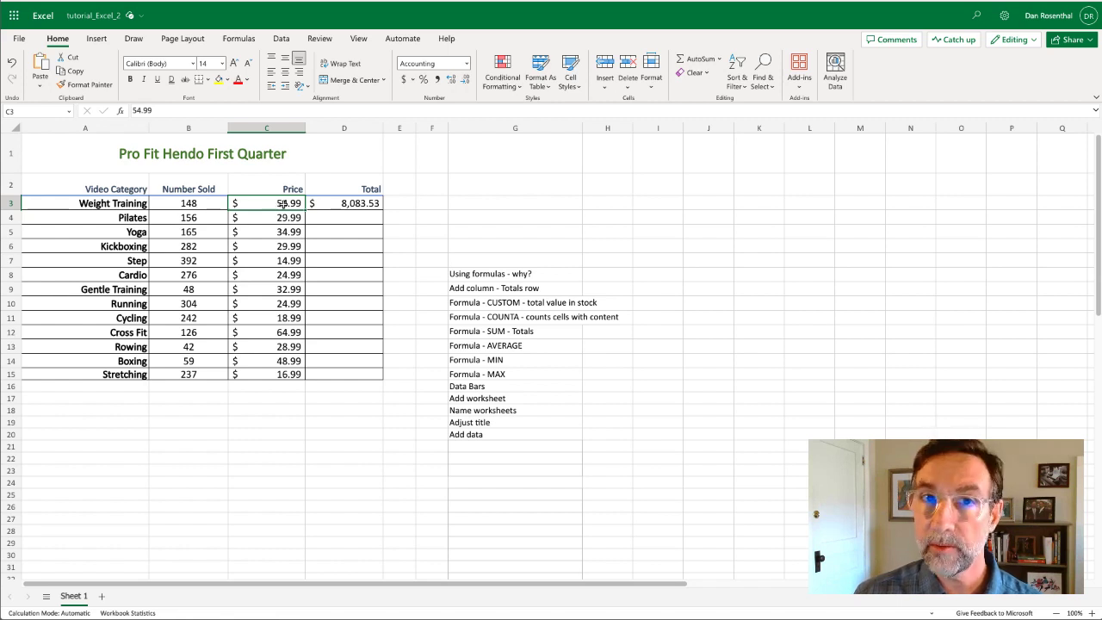
click(190, 203)
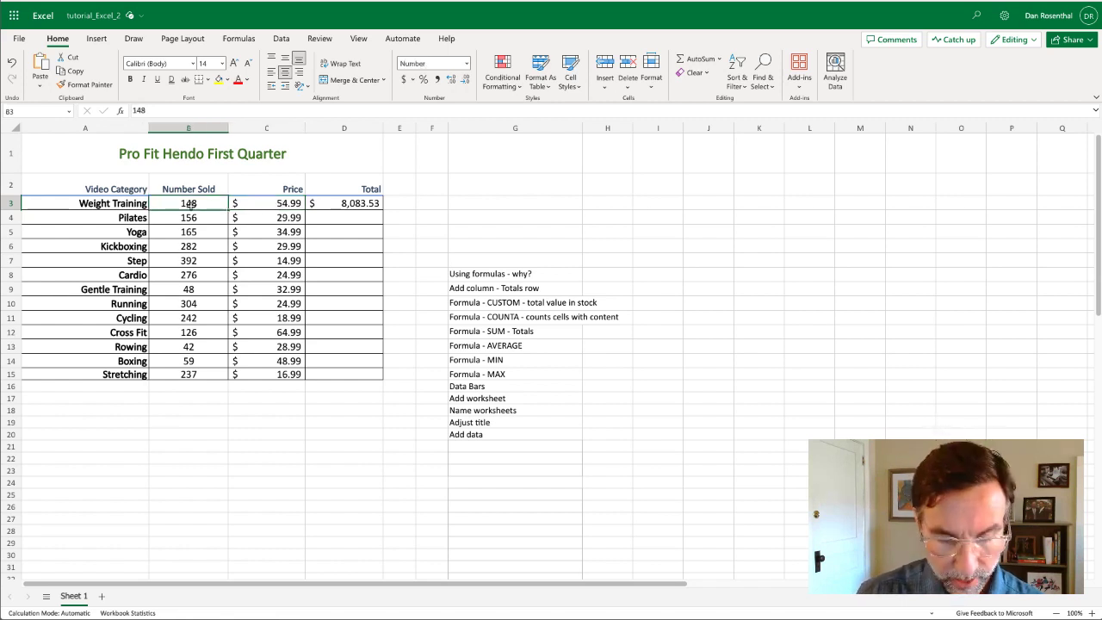
text(147)
key(Return)
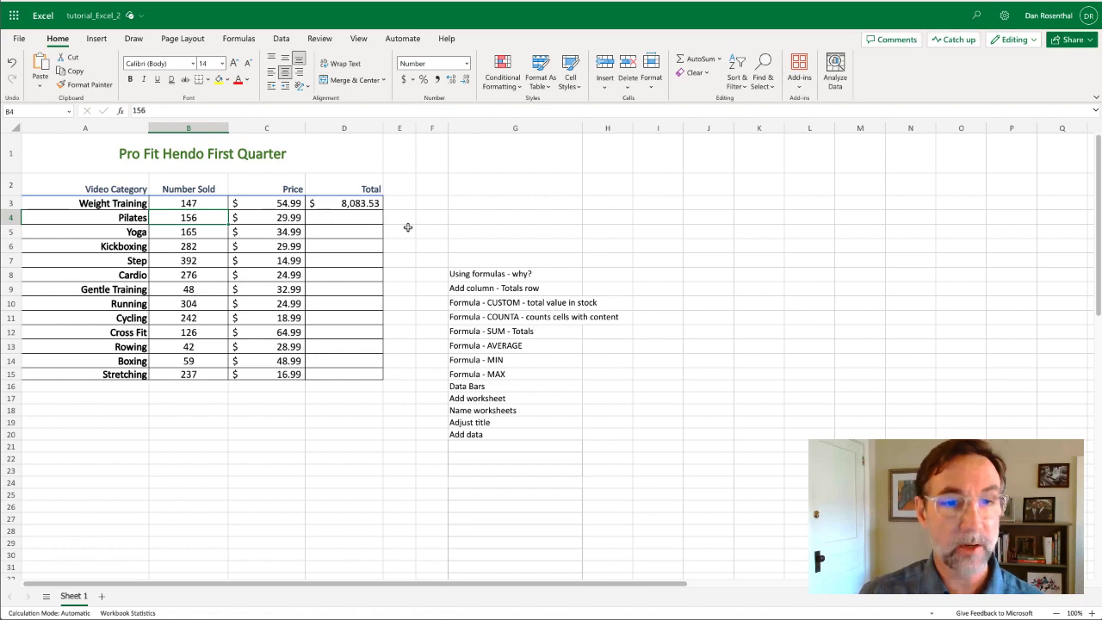
Remove the fixed numbers 147*54.99 from the Weight Training total in cell D3, keeping only the equals sign
click(360, 218)
click(373, 203)
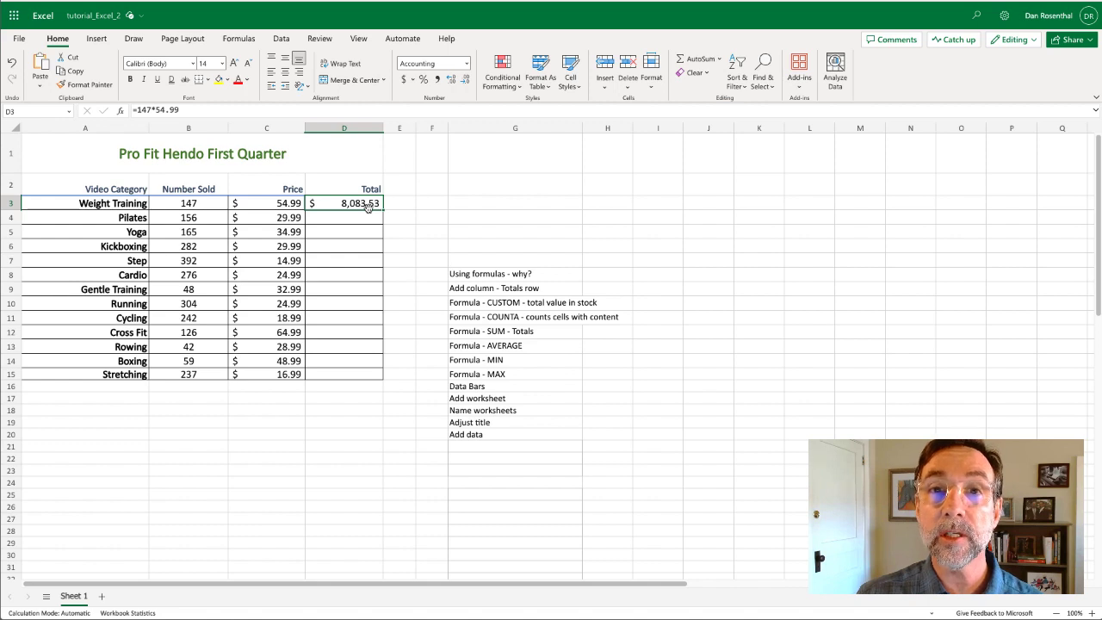
click(287, 111)
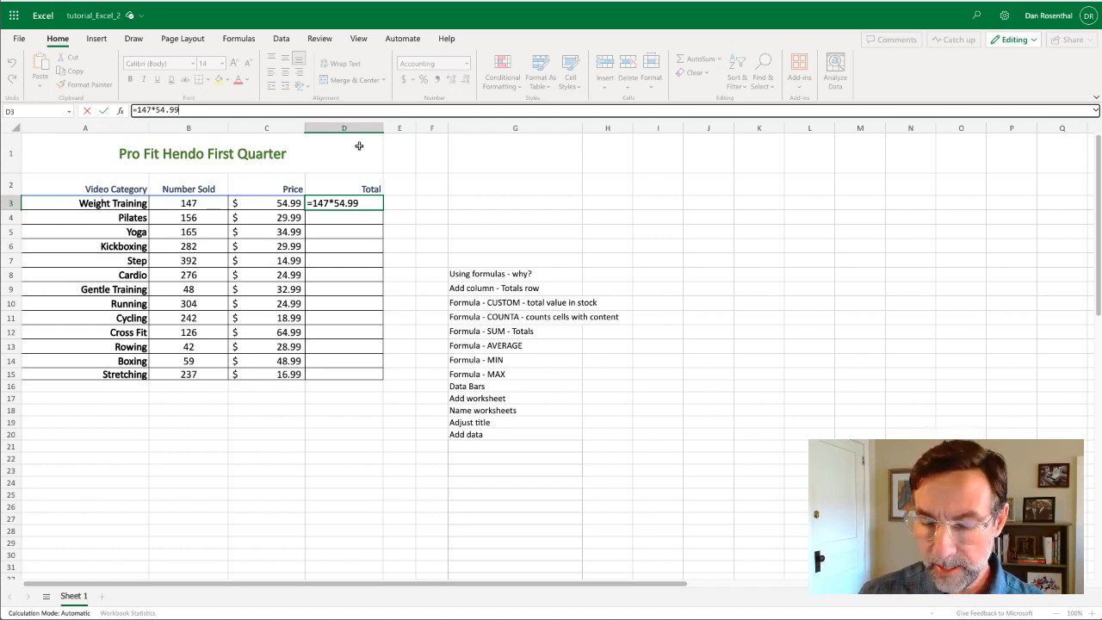
key(BackSpace)
key(BackSpace)
key(BackSpace)
key(BackSpace)
key(BackSpace)
key(BackSpace)
key(BackSpace)
key(BackSpace)
key(BackSpace)
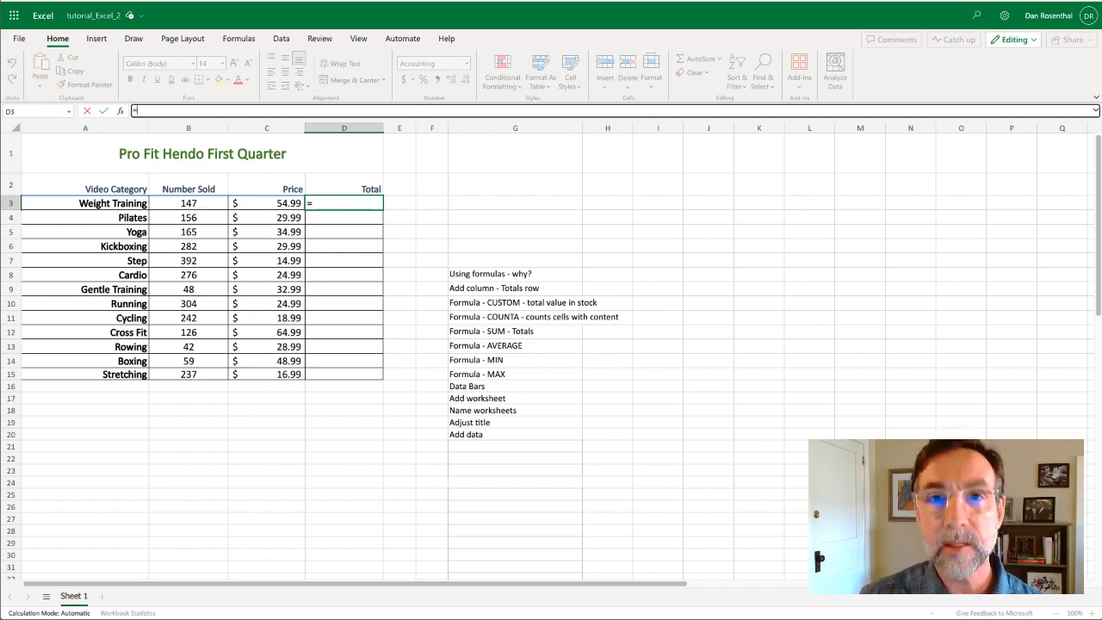
Complete the Weight Training total in cell D3 as the cell-reference formula =(B3*C3)
text(()
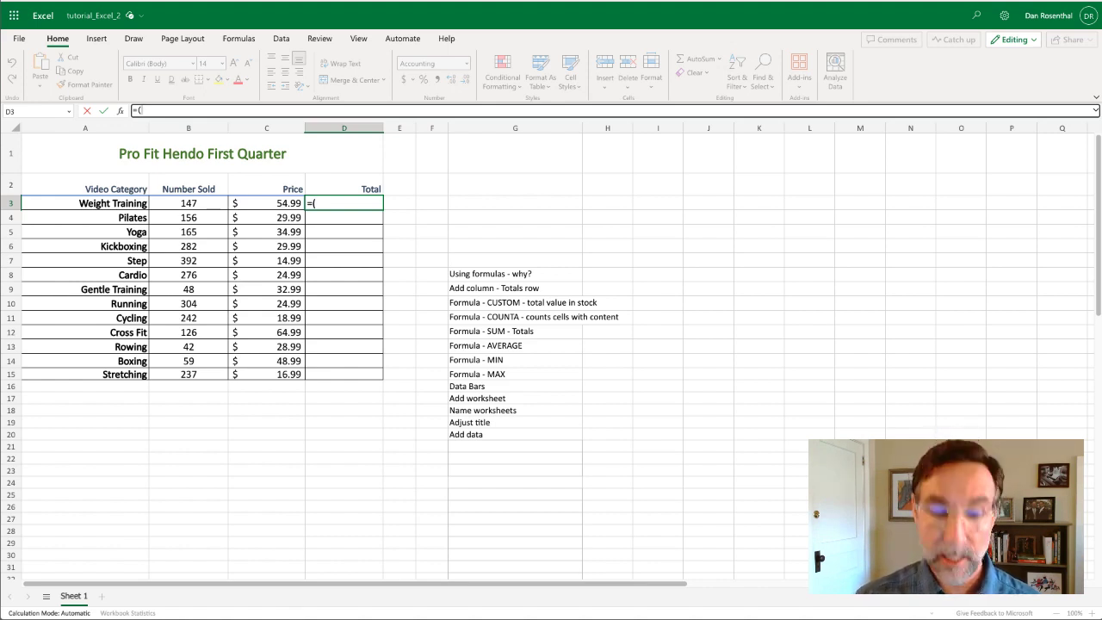
text(B3)
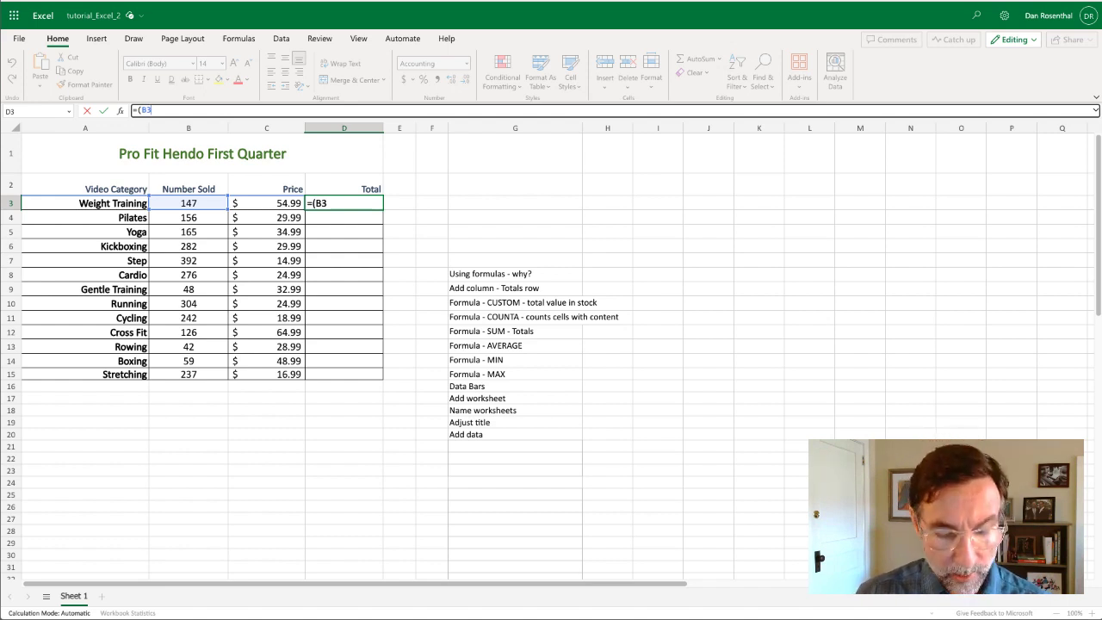
text(*)
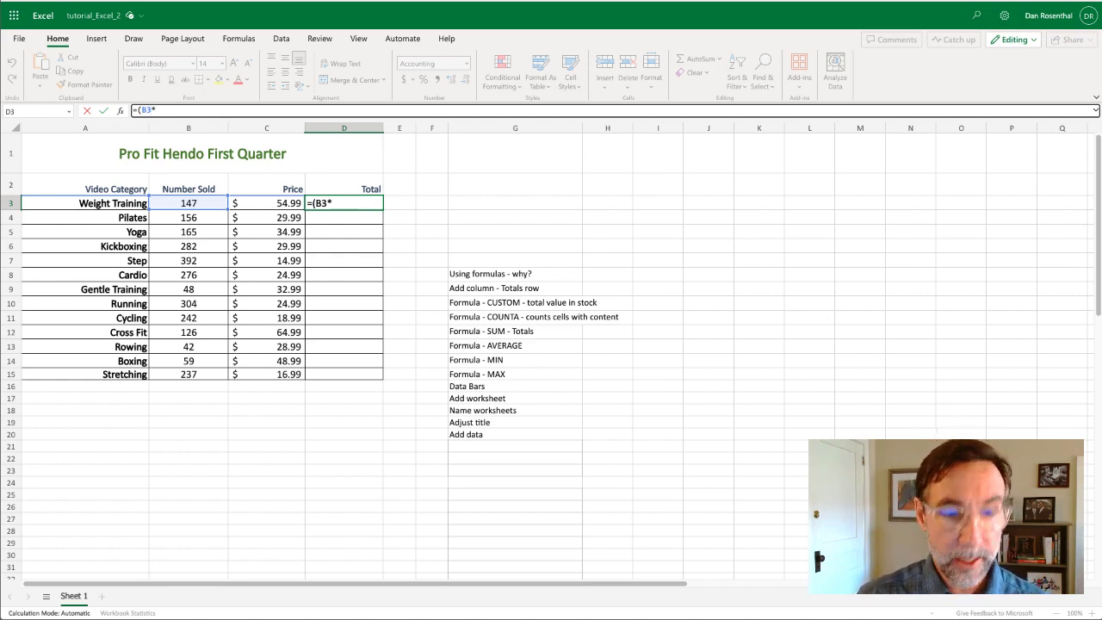
text(C3)
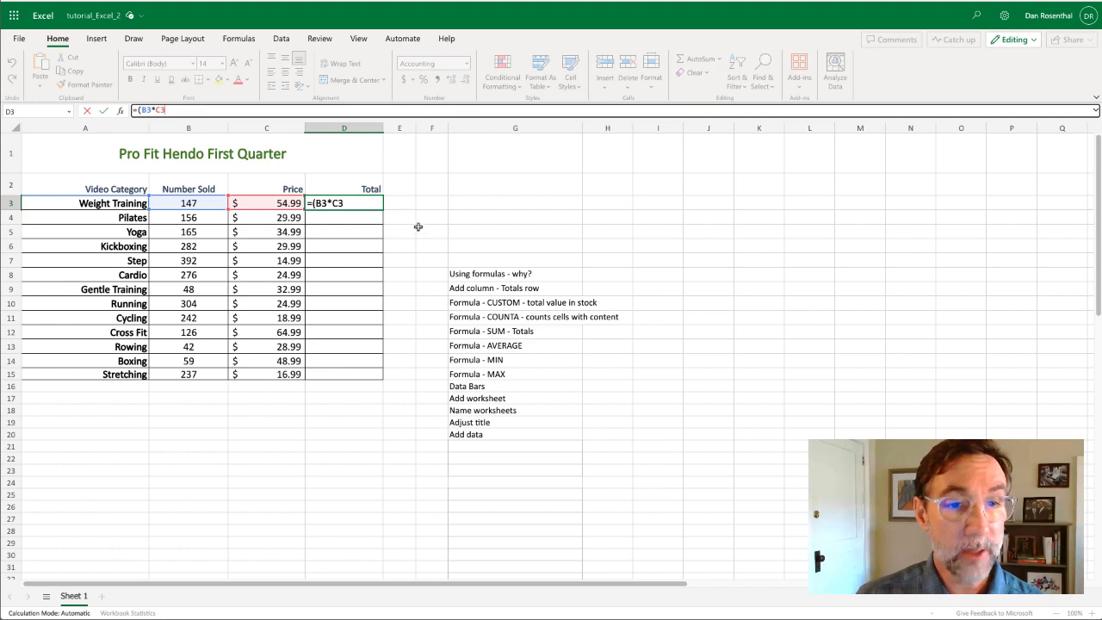
click(365, 205)
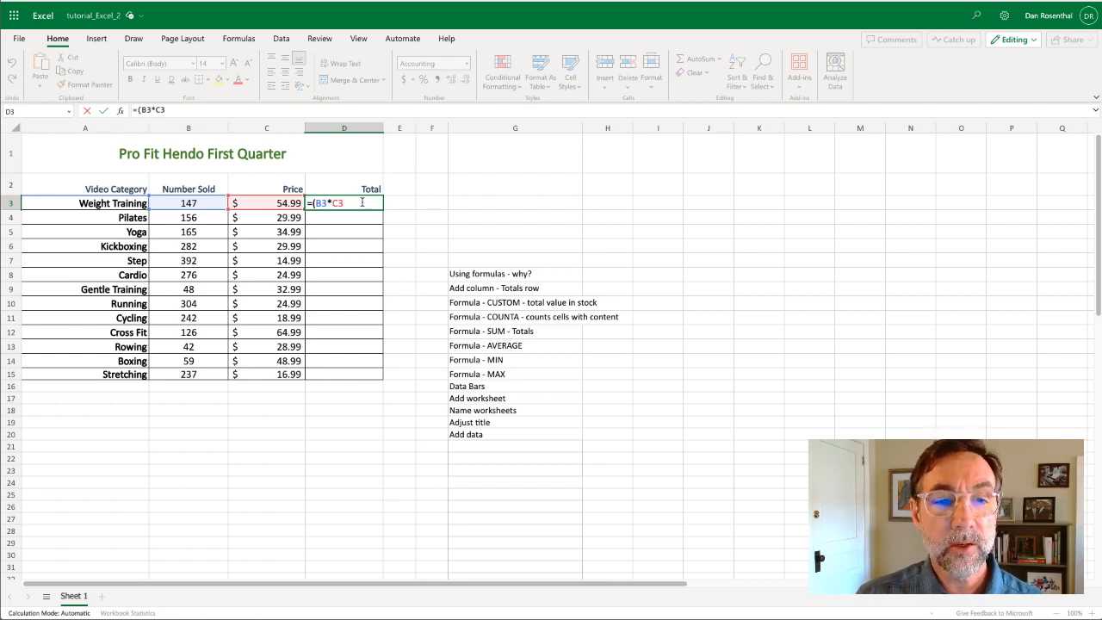
text())
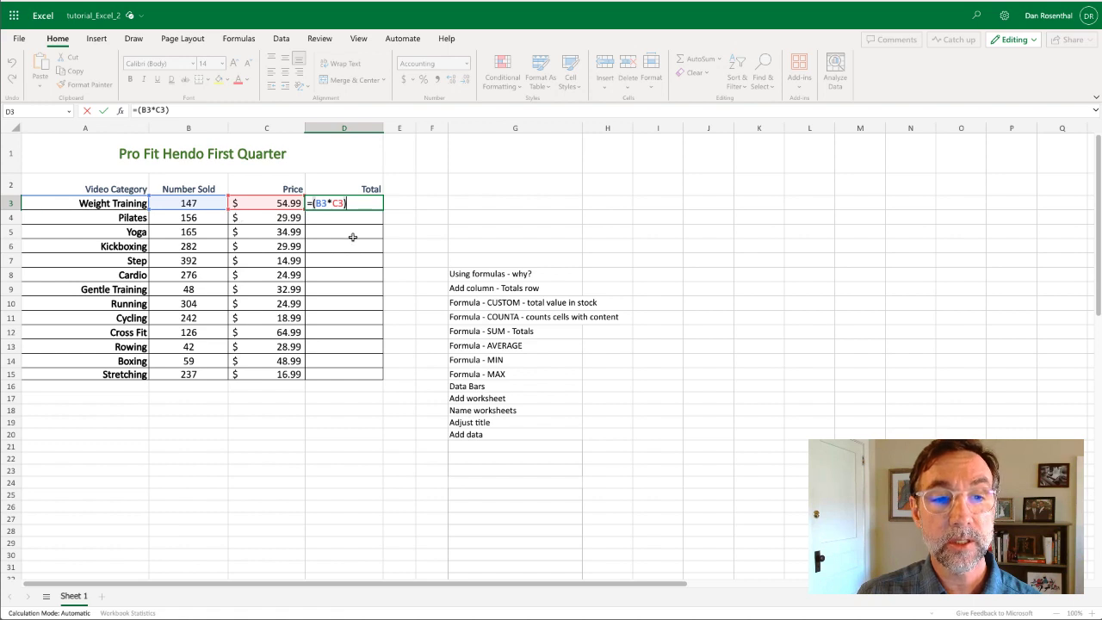
key(Return)
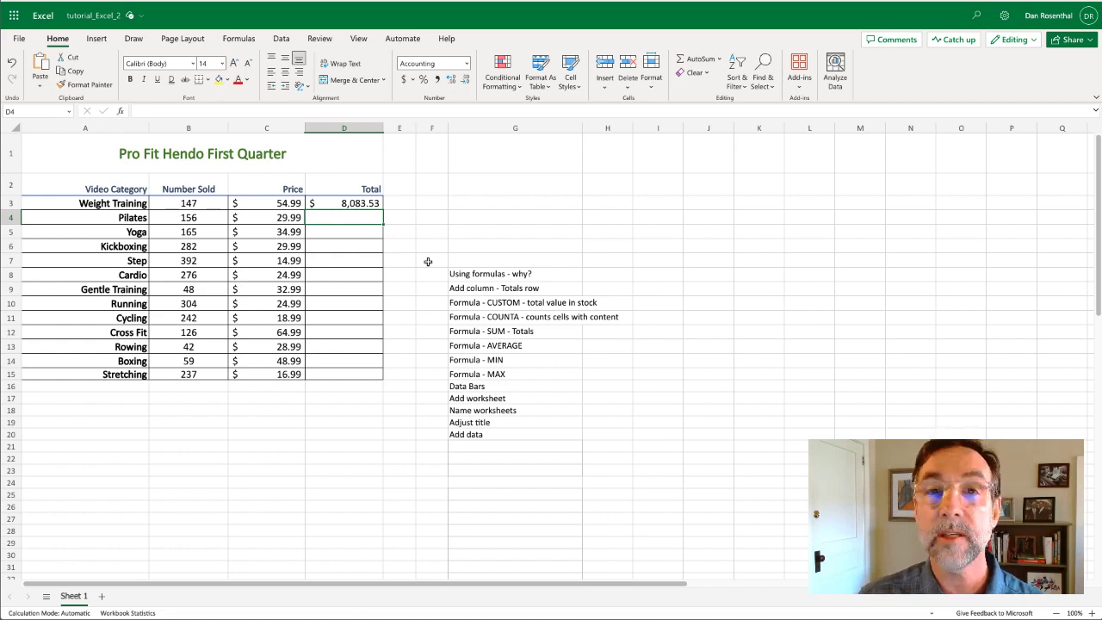
Review the cell-reference formula behind the Weight Training total in D3
click(354, 203)
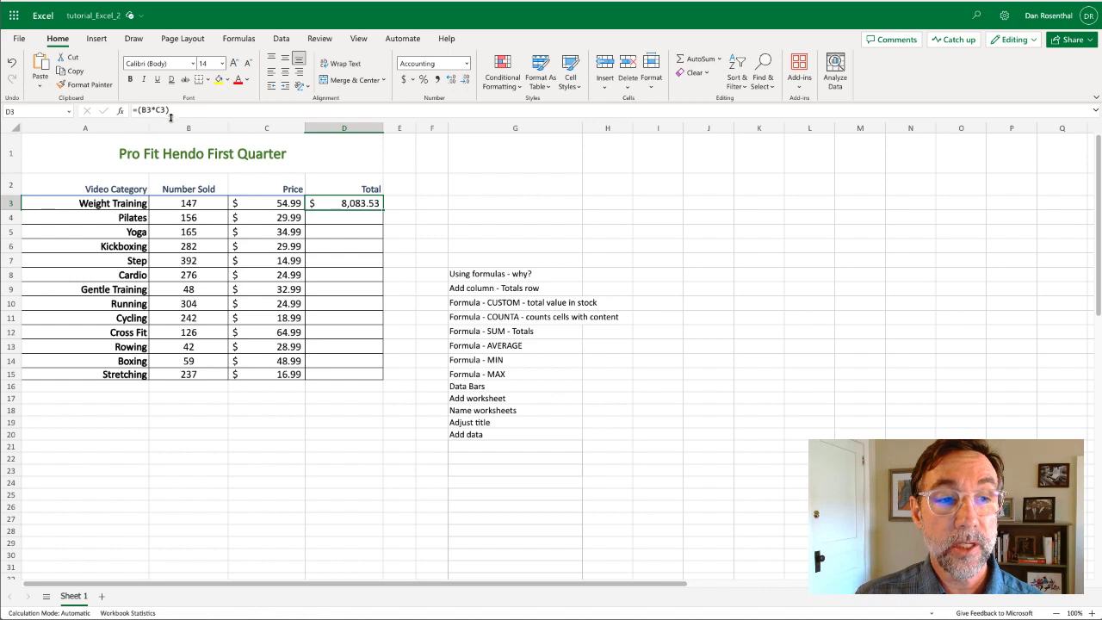
drag(175, 110, 123, 111)
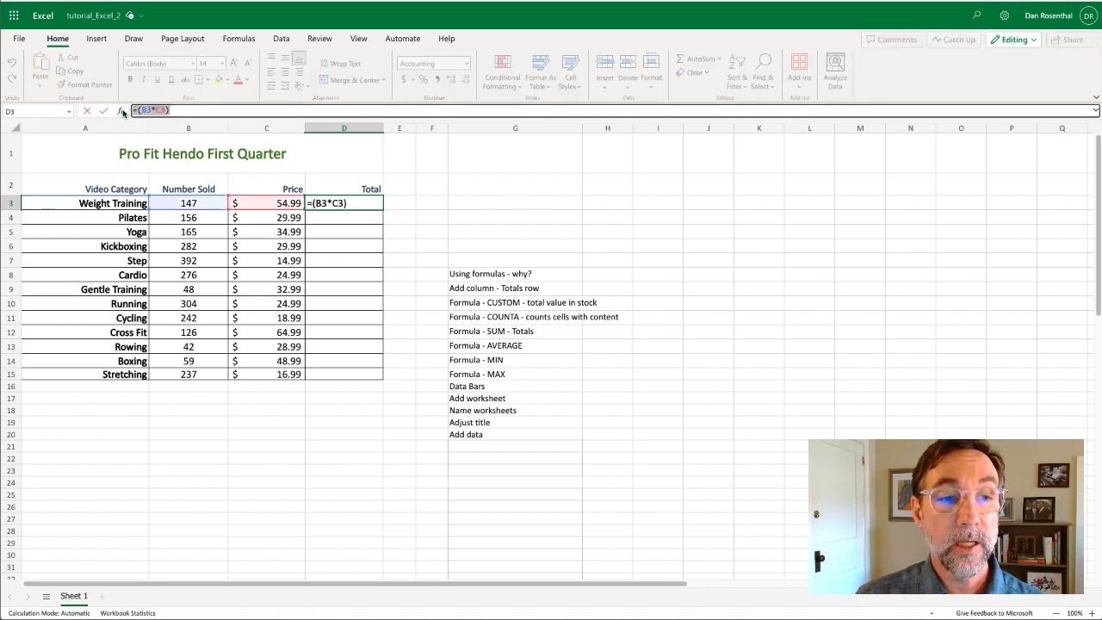
click(178, 110)
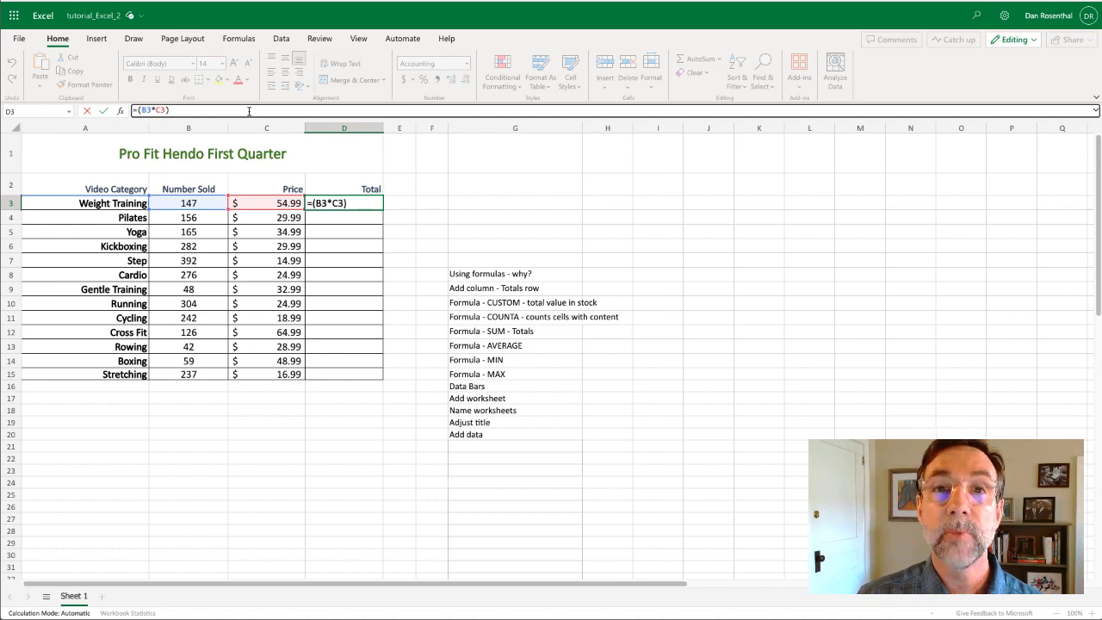
click(190, 243)
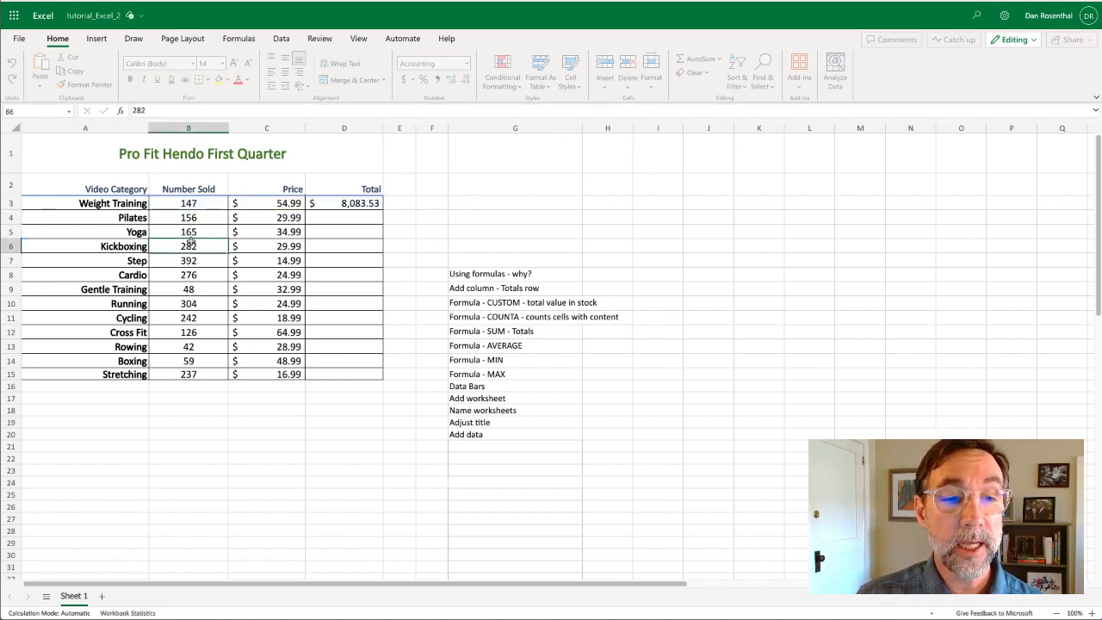
Test the D3 formula by setting the Weight Training number sold in B3 to 148, and restore it to 147
click(201, 202)
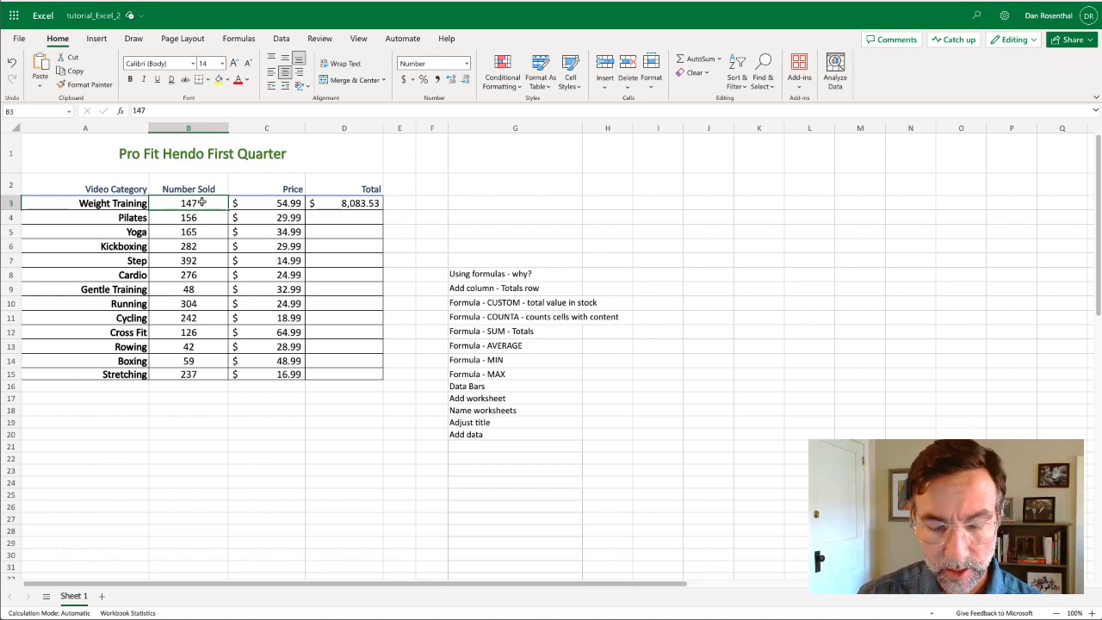
text(148)
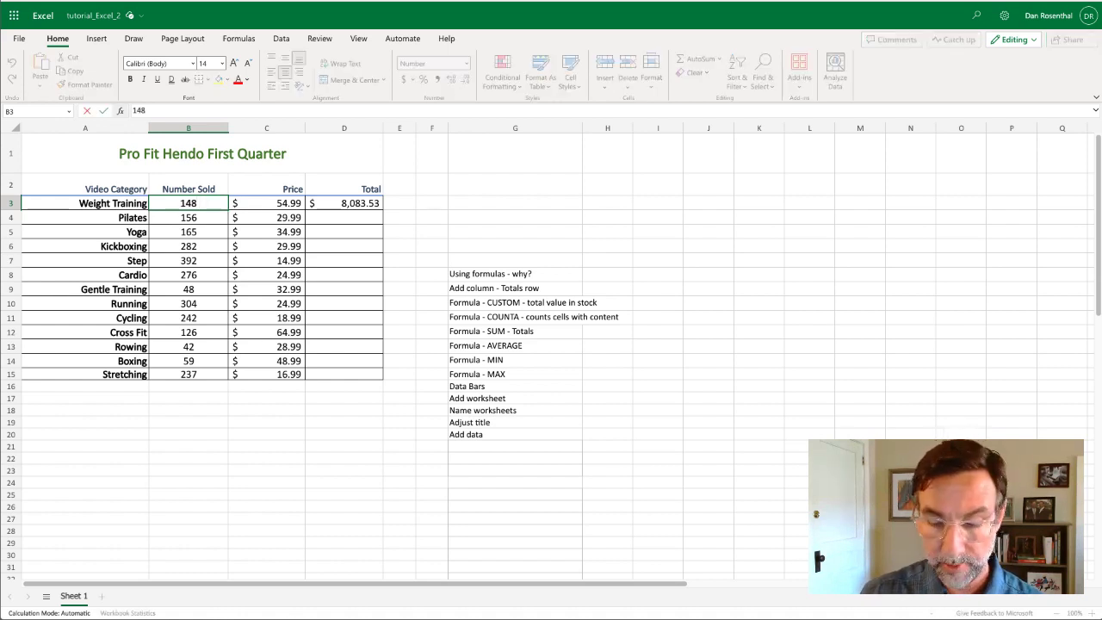
key(Return)
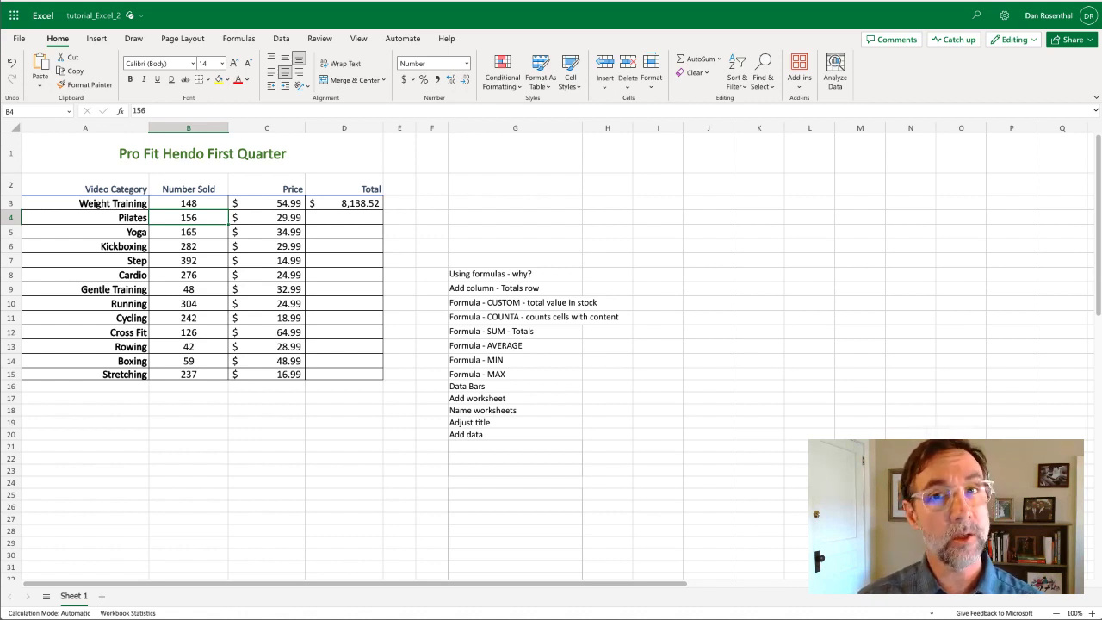
click(192, 203)
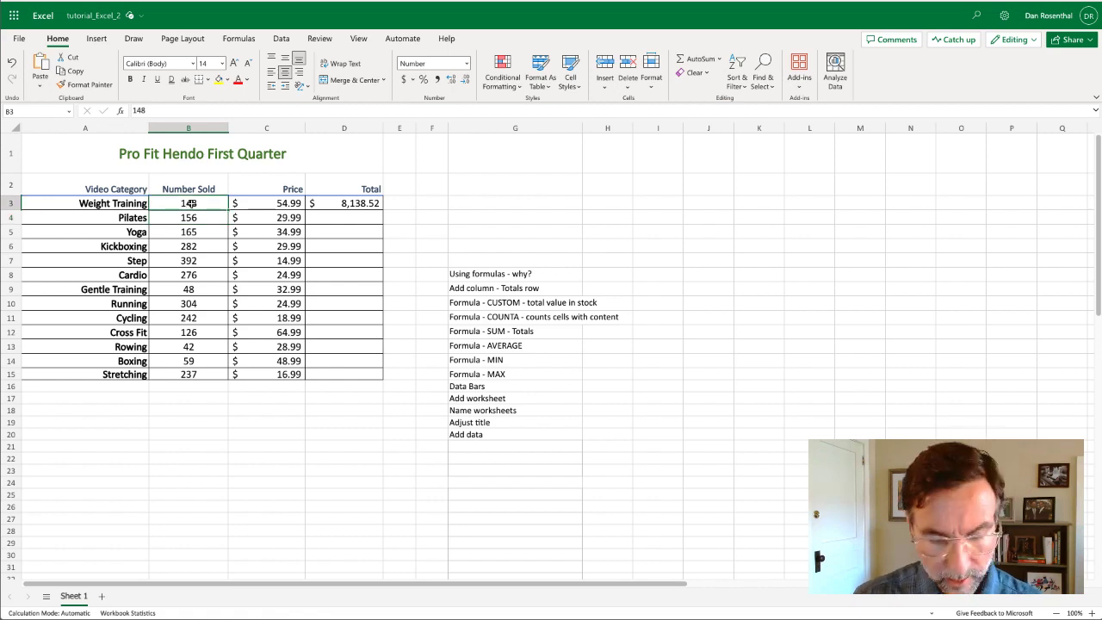
text(147)
key(Return)
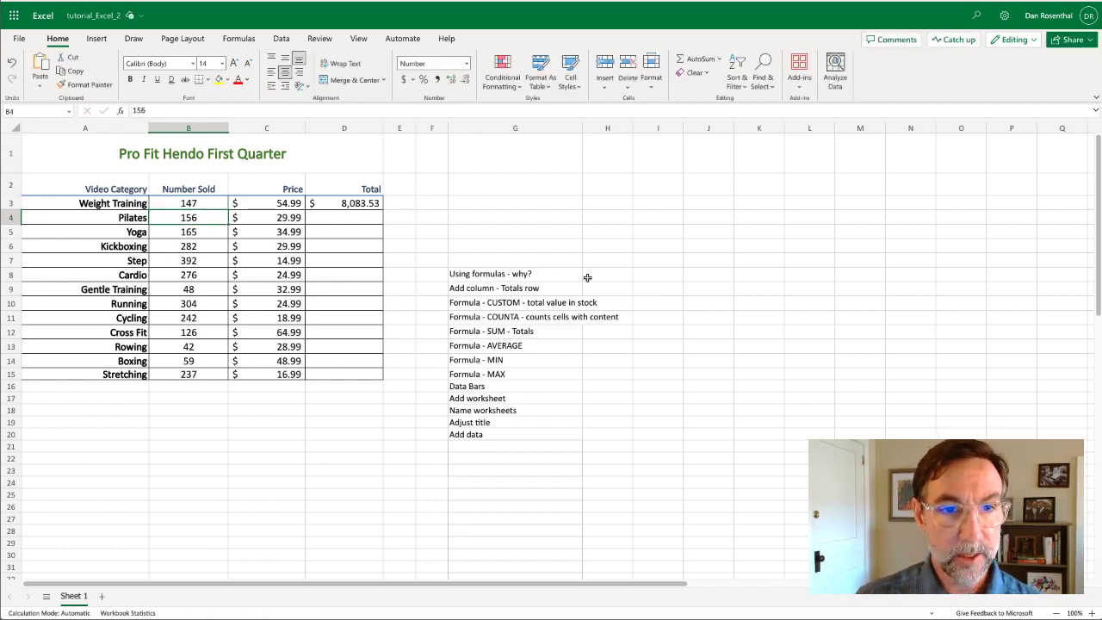
Shade the "Using formulas - why?" note in G8 light green and insert a cell reading Autofill directly below it
click(471, 274)
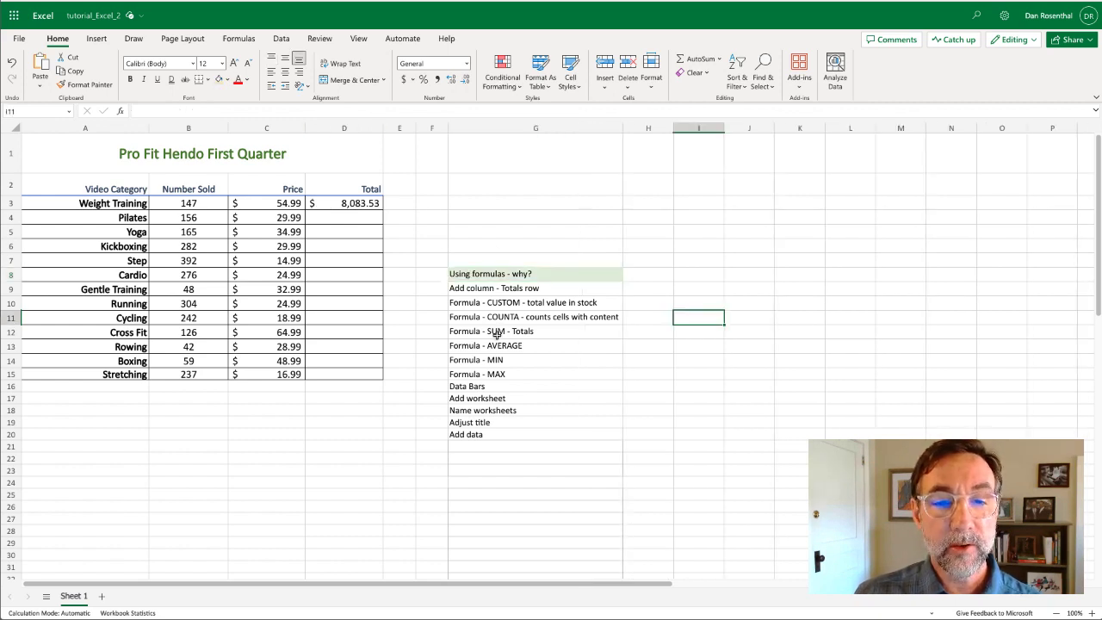
click(497, 290)
right_click(496, 290)
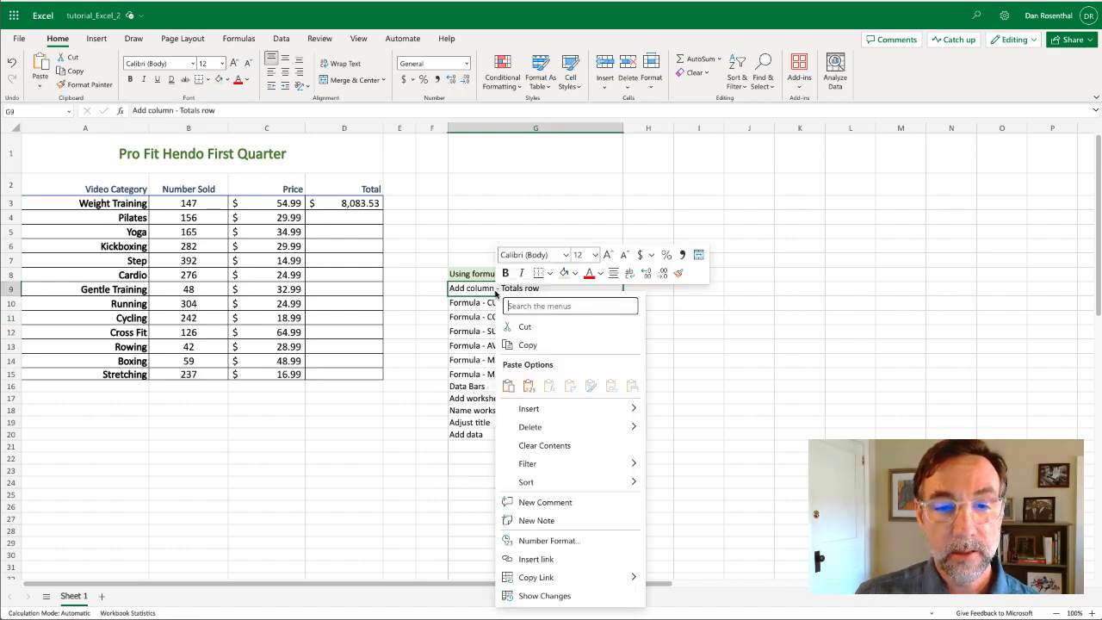
mouse_move(558, 410)
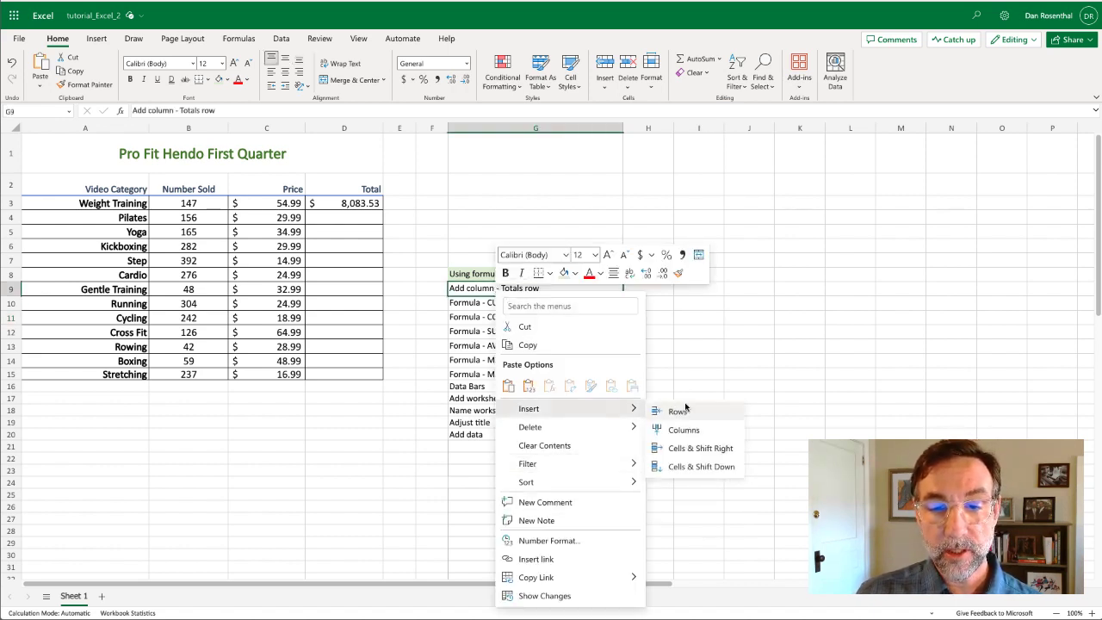
click(701, 465)
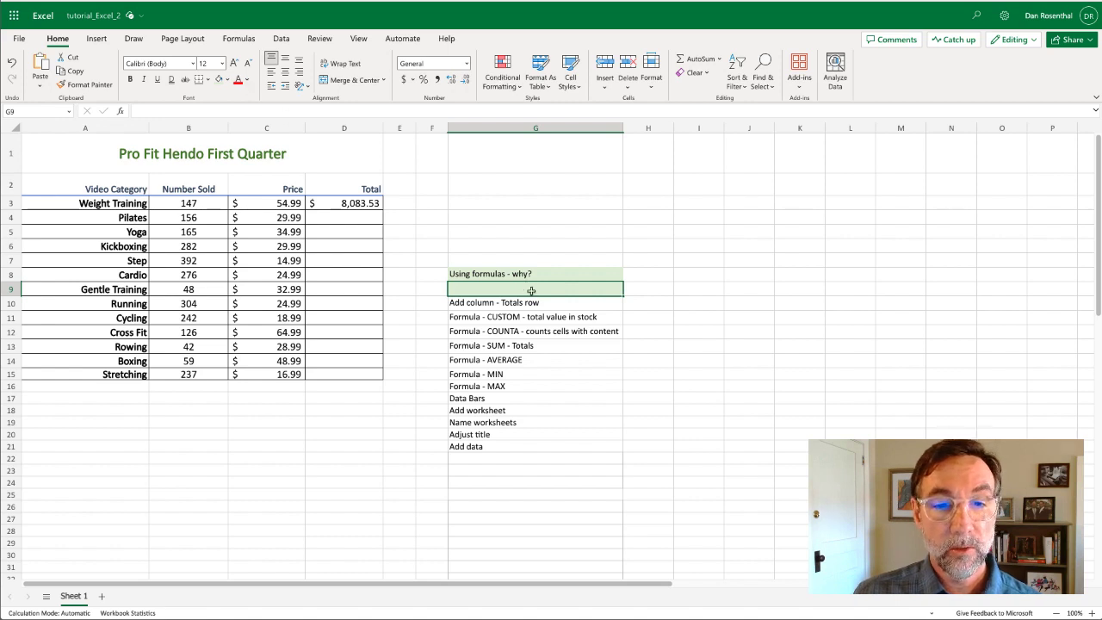
text(Autofill)
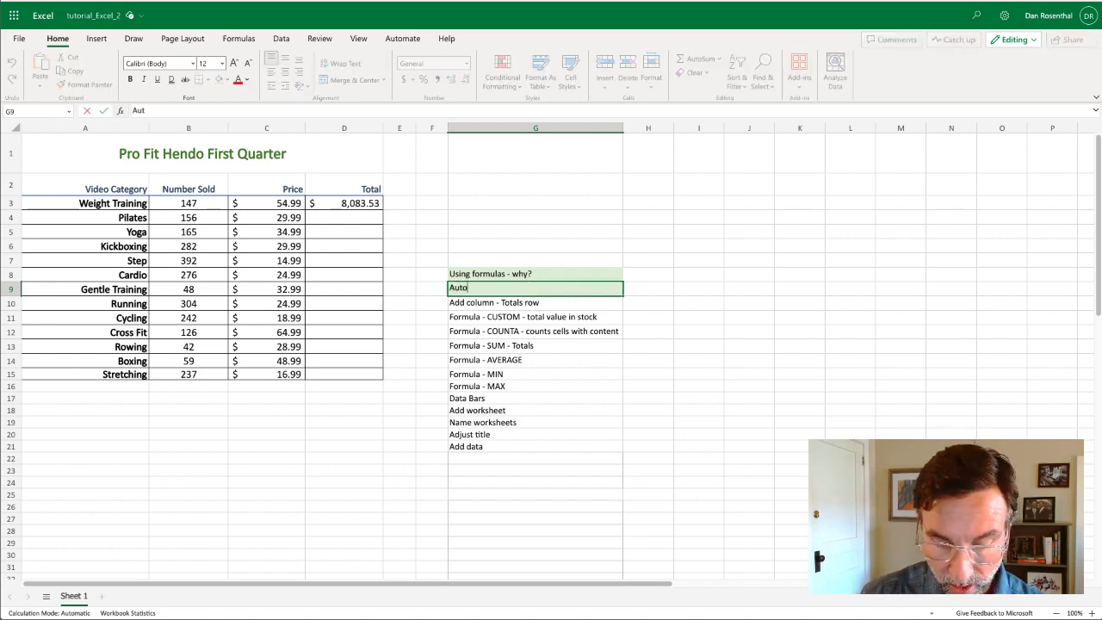
click(611, 456)
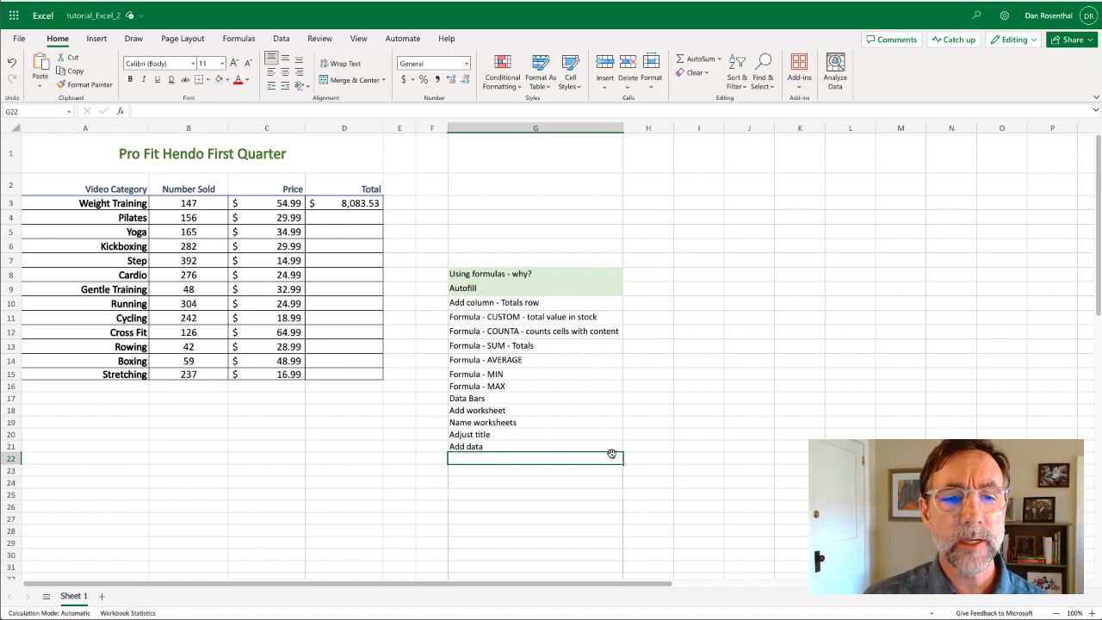
click(361, 205)
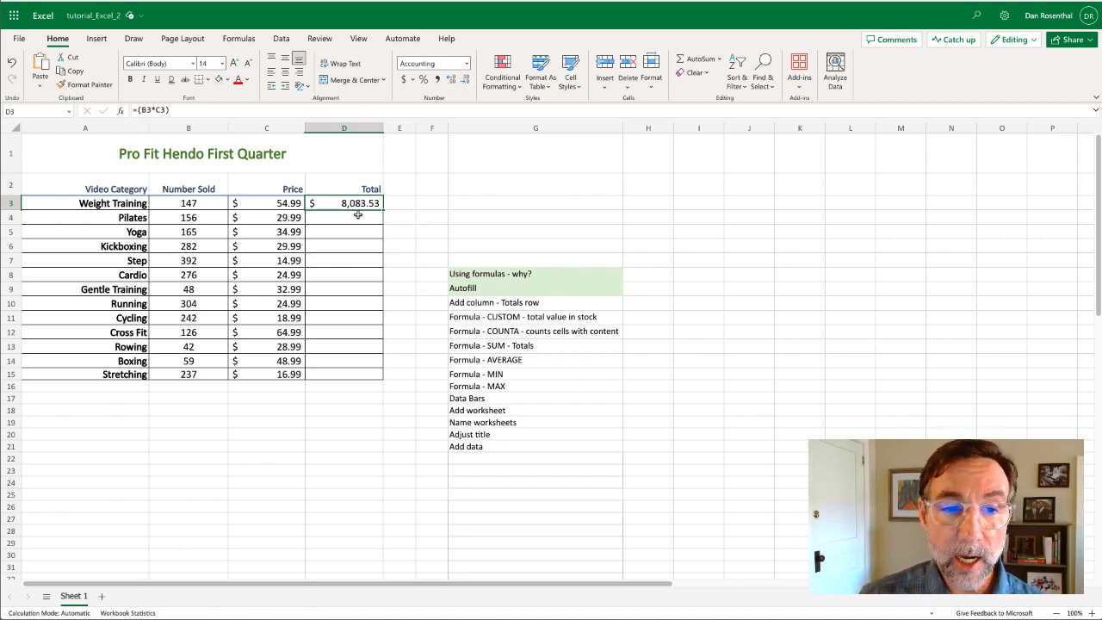
click(359, 215)
drag(359, 216, 342, 369)
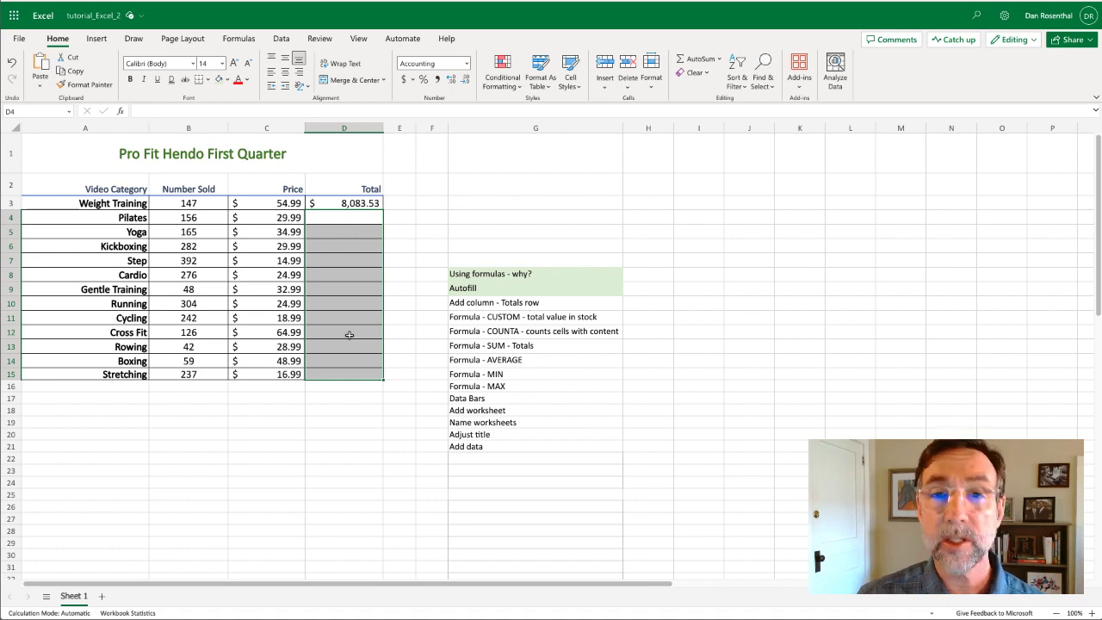
click(403, 262)
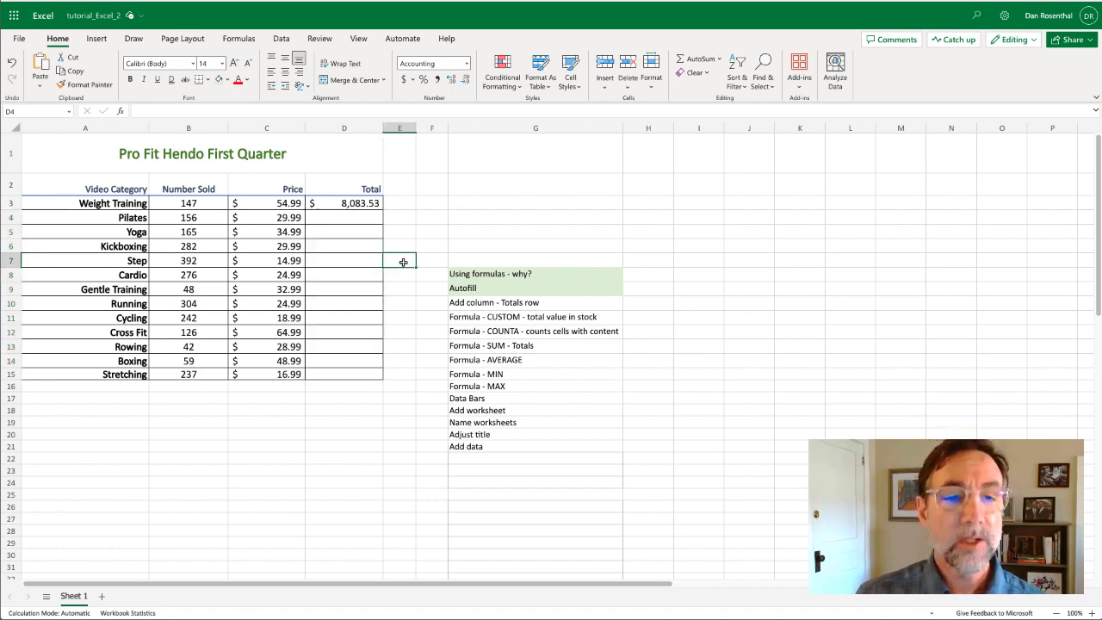
Autofill the formula in D3 down the Total column through the Stretching row in D15
click(378, 203)
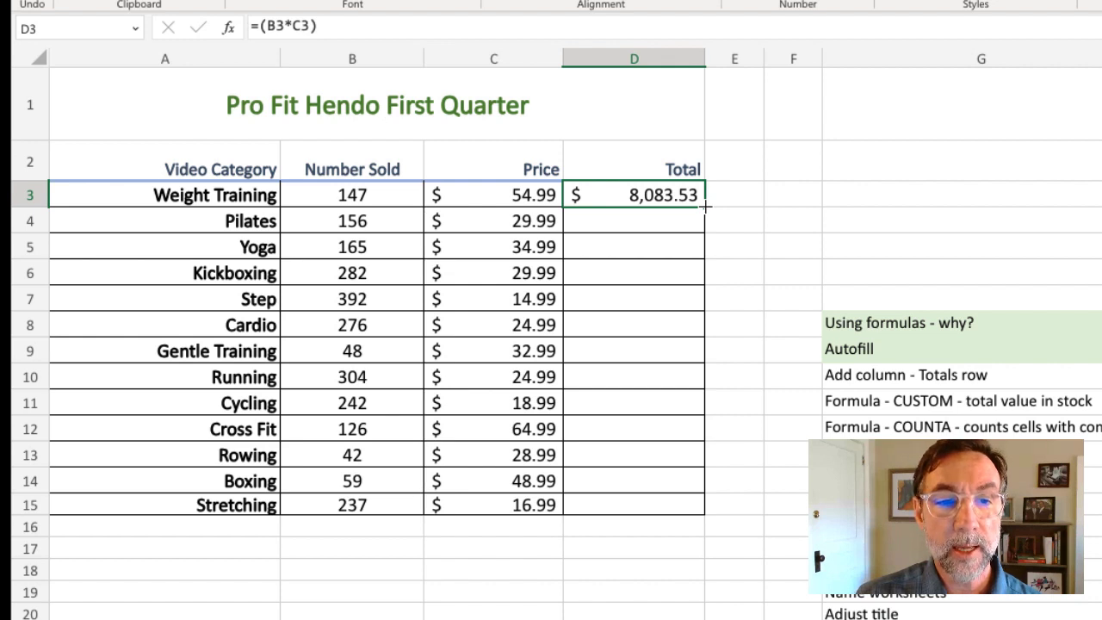
drag(705, 206, 681, 502)
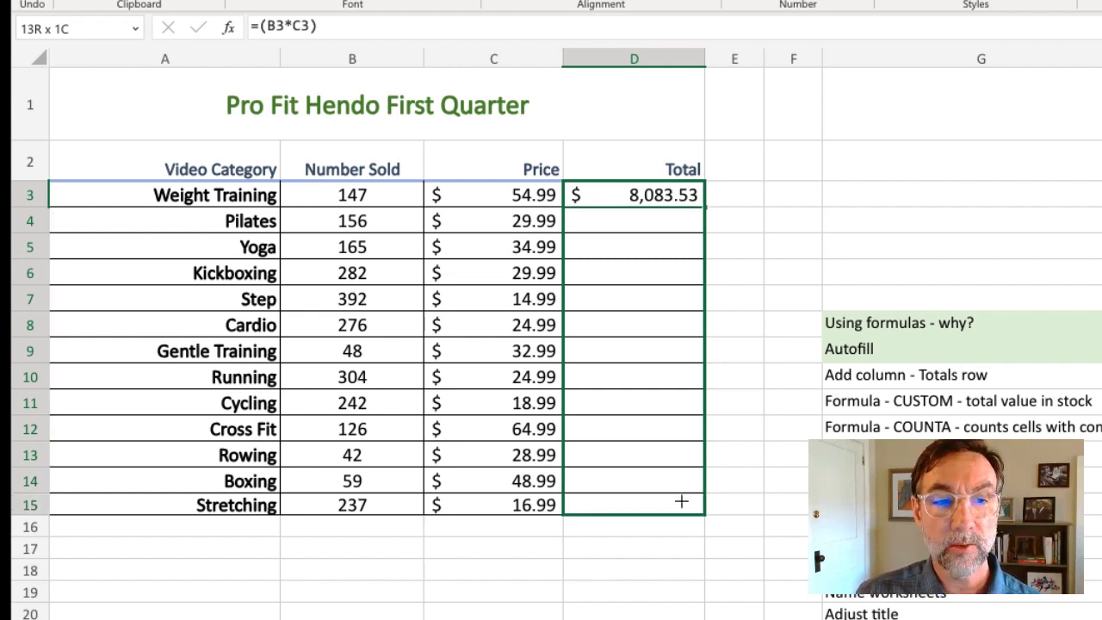
drag(682, 501, 691, 502)
click(765, 594)
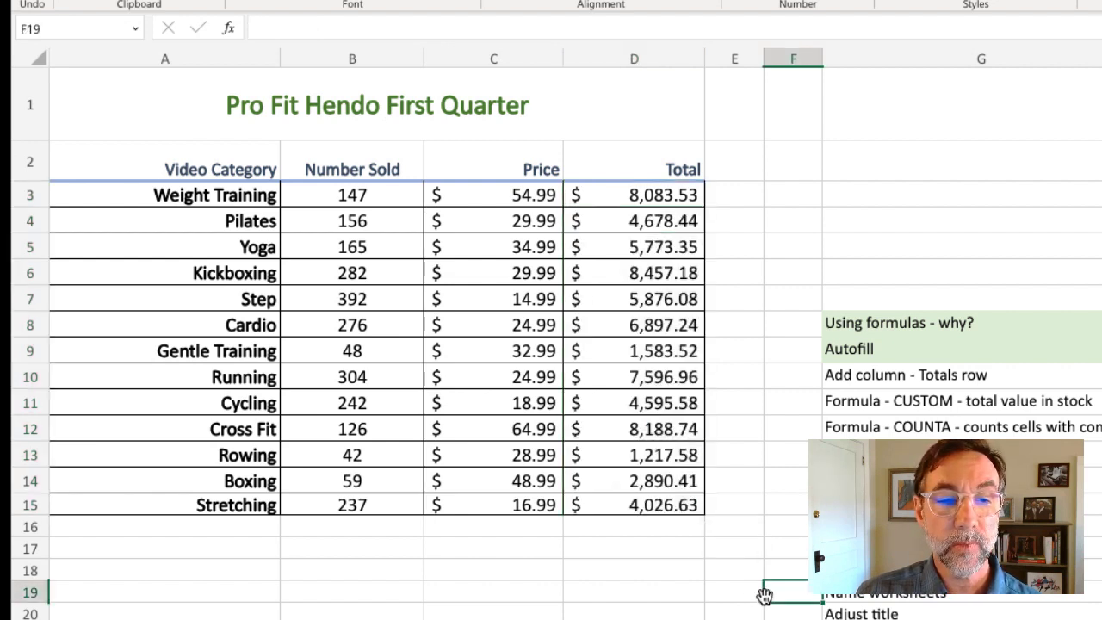
Check the cell references of the filled formulas in the Total column, from D3 down to D7
click(694, 195)
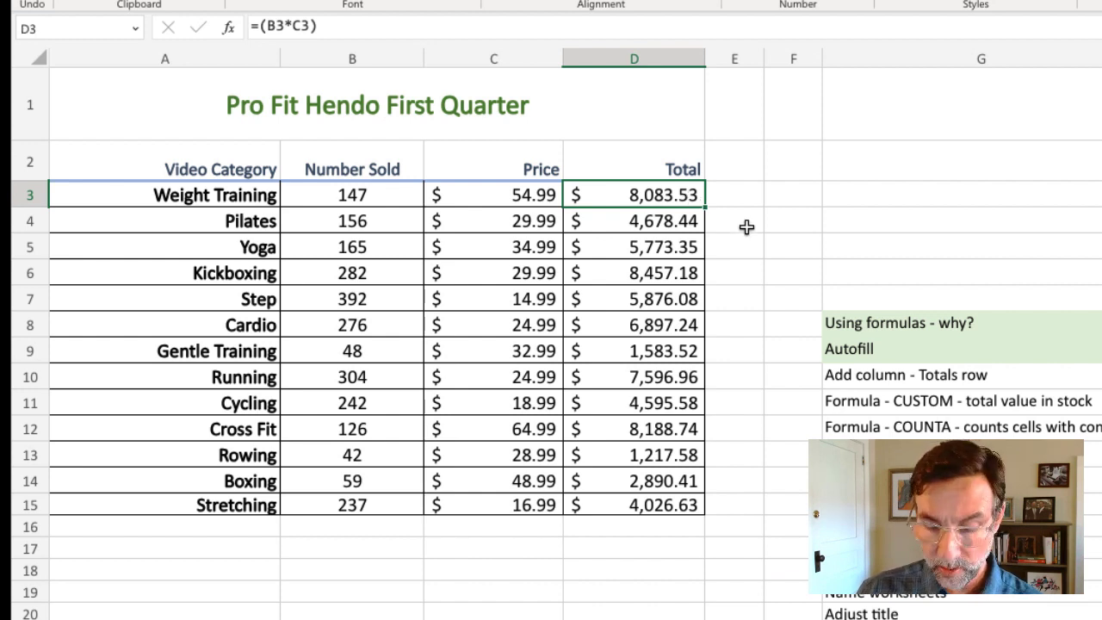
key(Down)
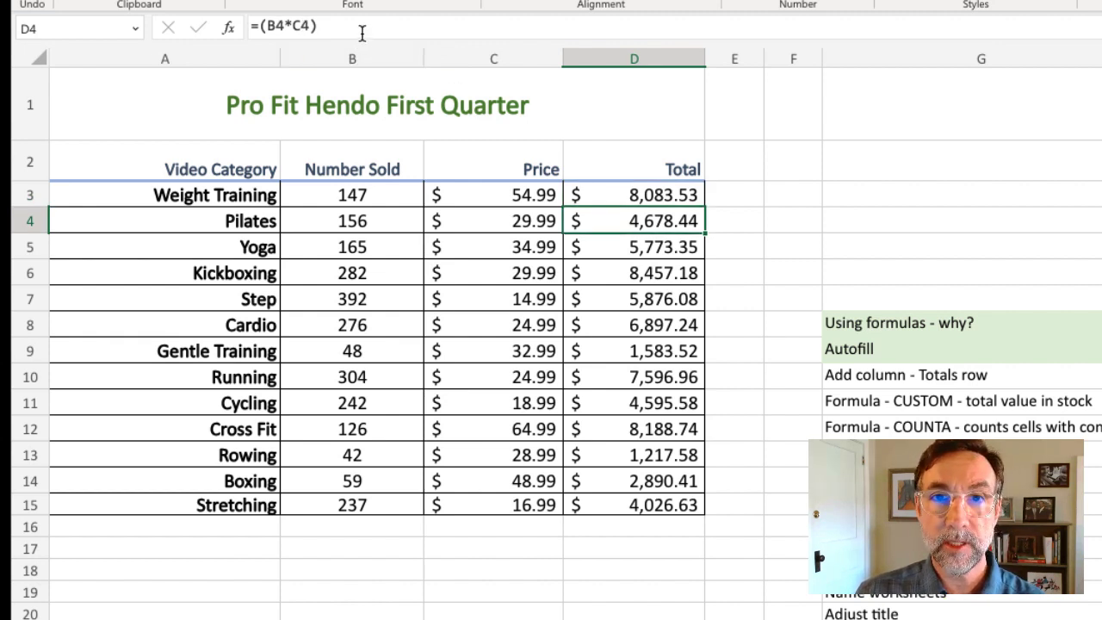
key(Down)
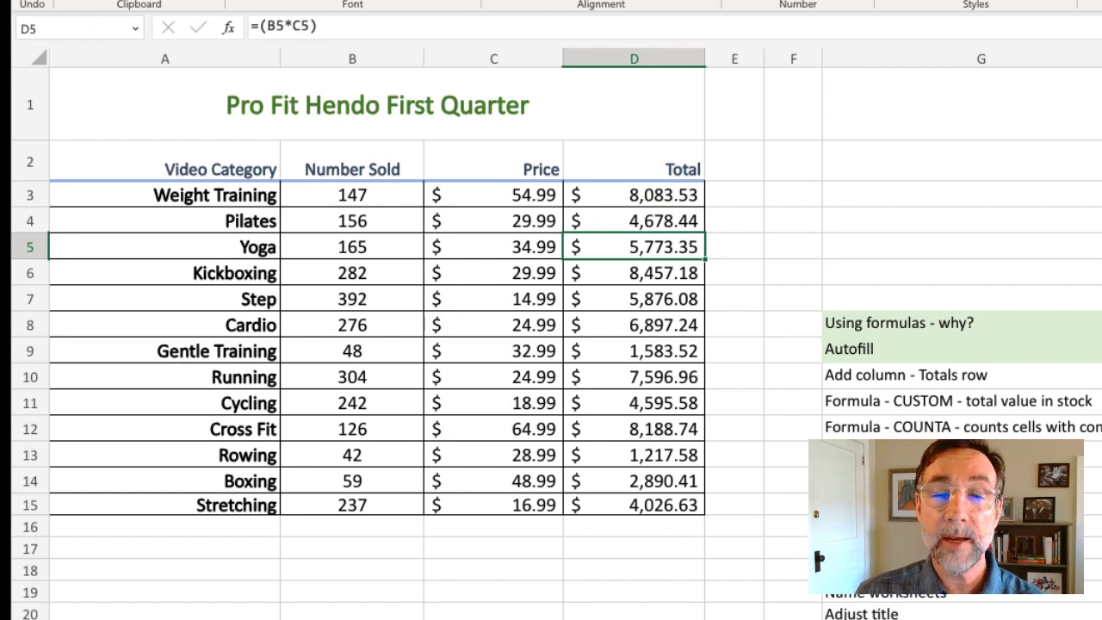
key(Down)
key(Down)
key(Down)
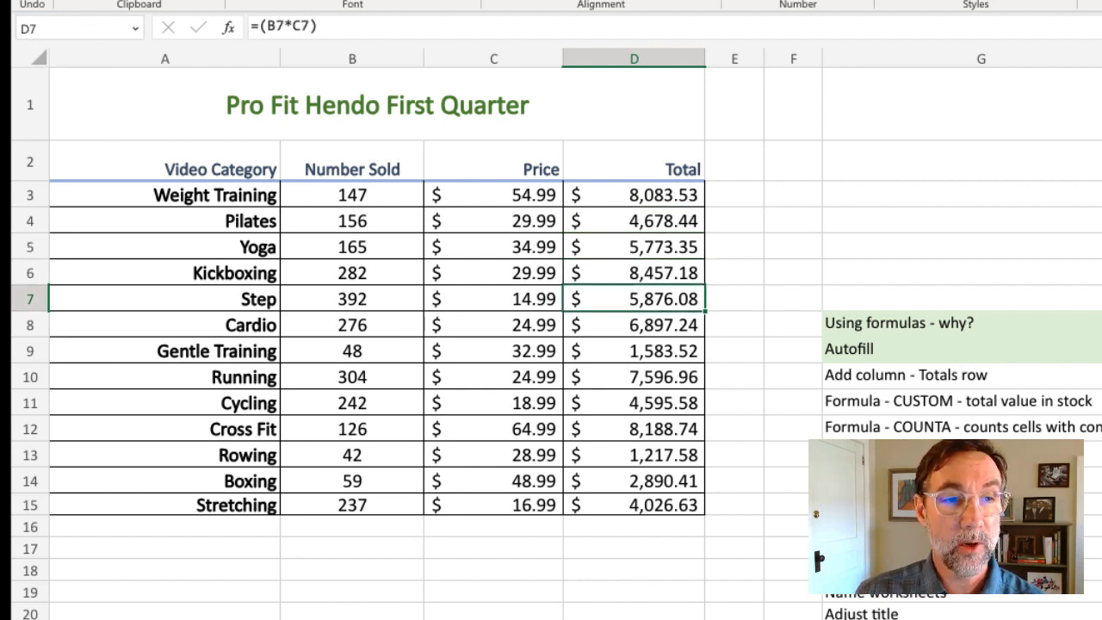
Check the cell references of the filled formulas in the Total column, from D8 down to D15
key(Down)
key(Down)
key(Down)
key(Down)
key(Down)
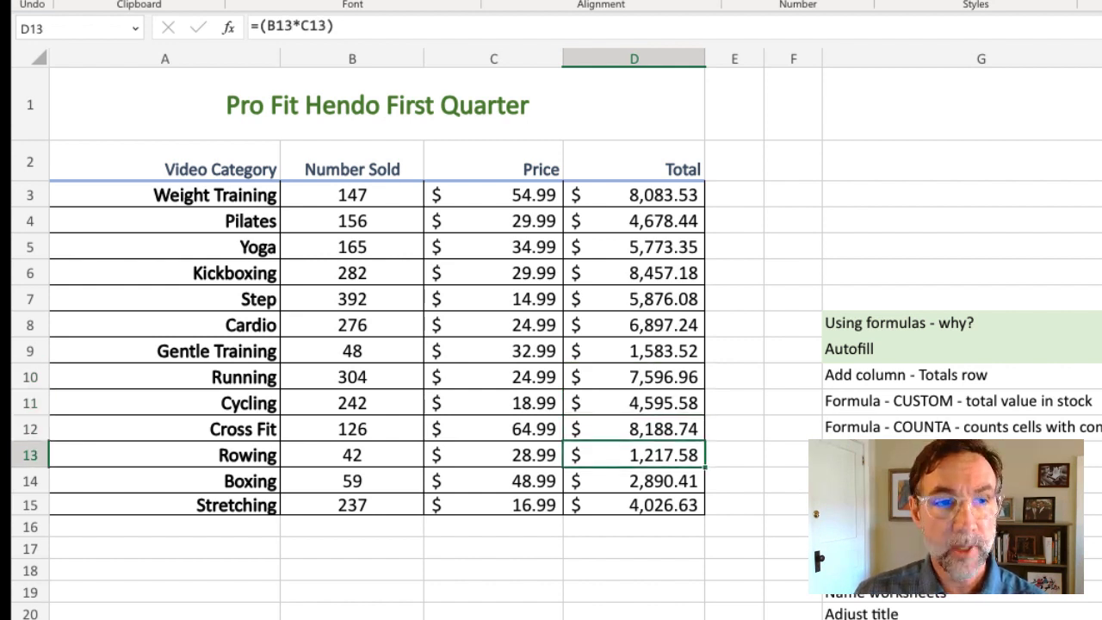
key(Down)
key(Down)
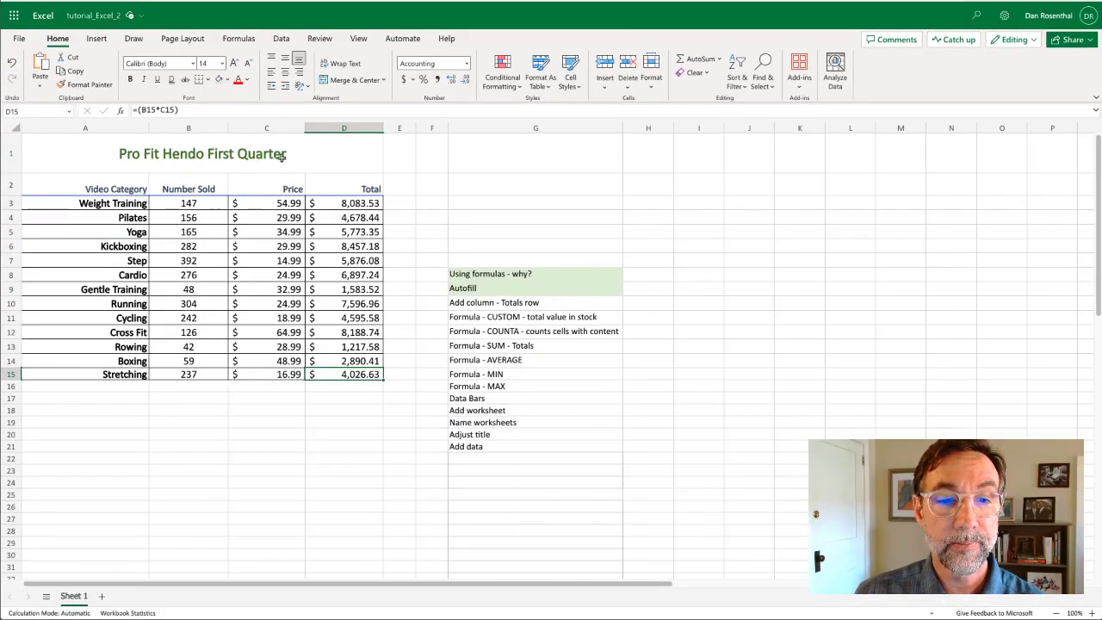
click(403, 229)
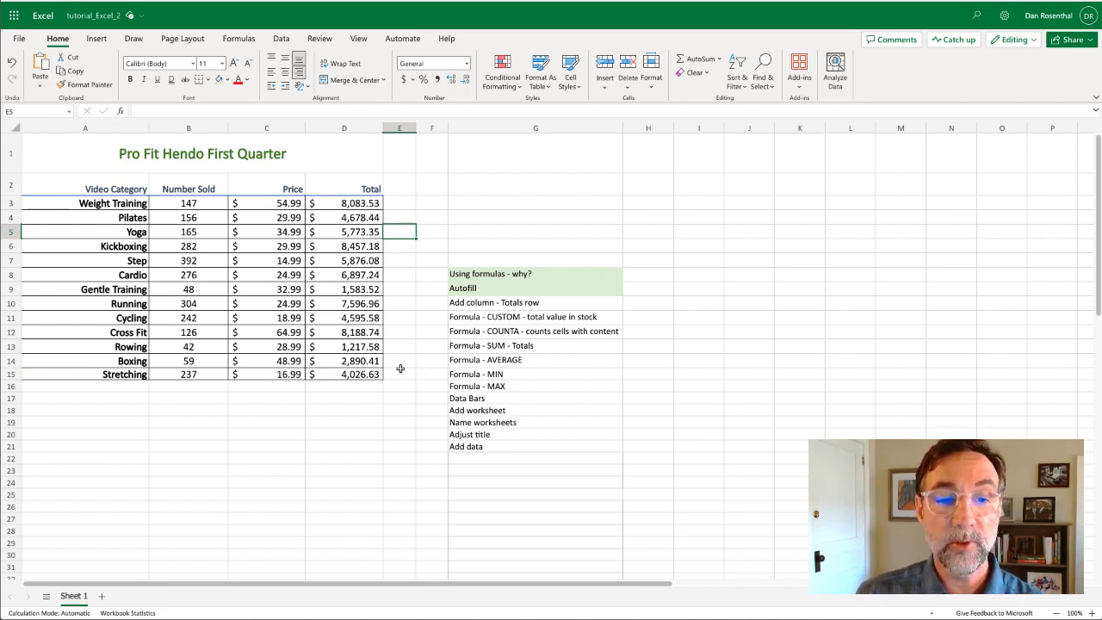
click(415, 291)
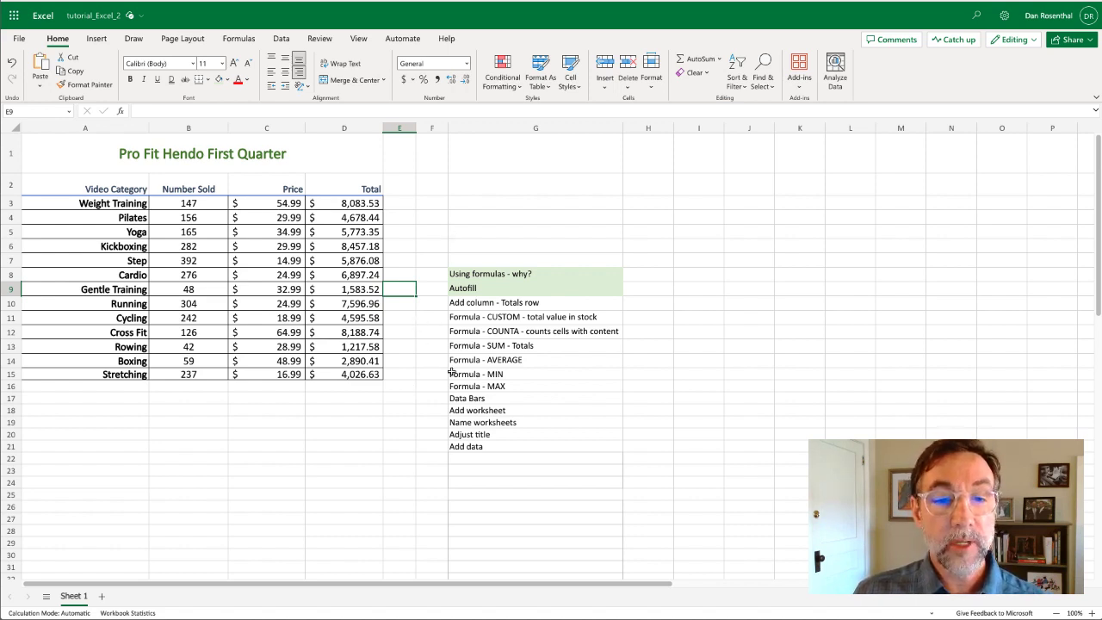
Insert a blank column before the Video Category column
click(100, 129)
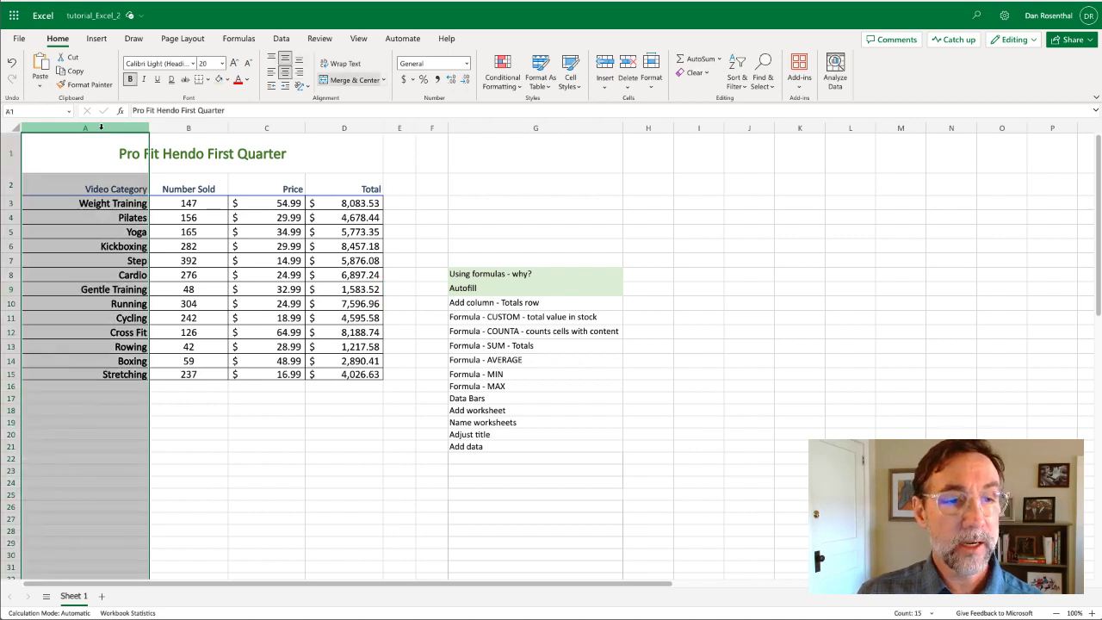
right_click(101, 130)
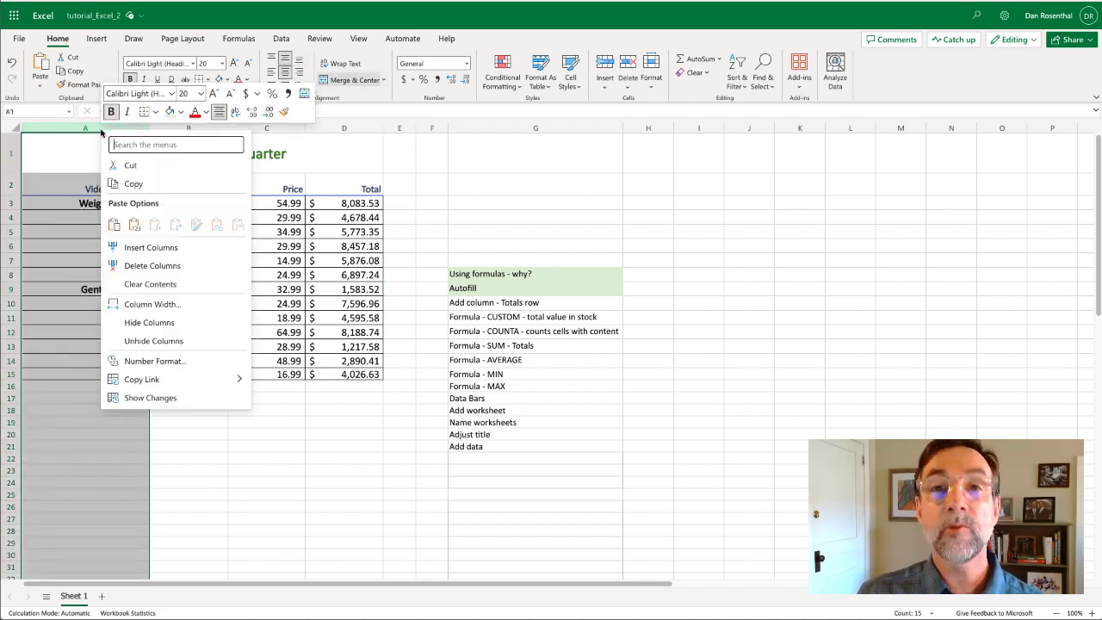
click(191, 248)
click(450, 421)
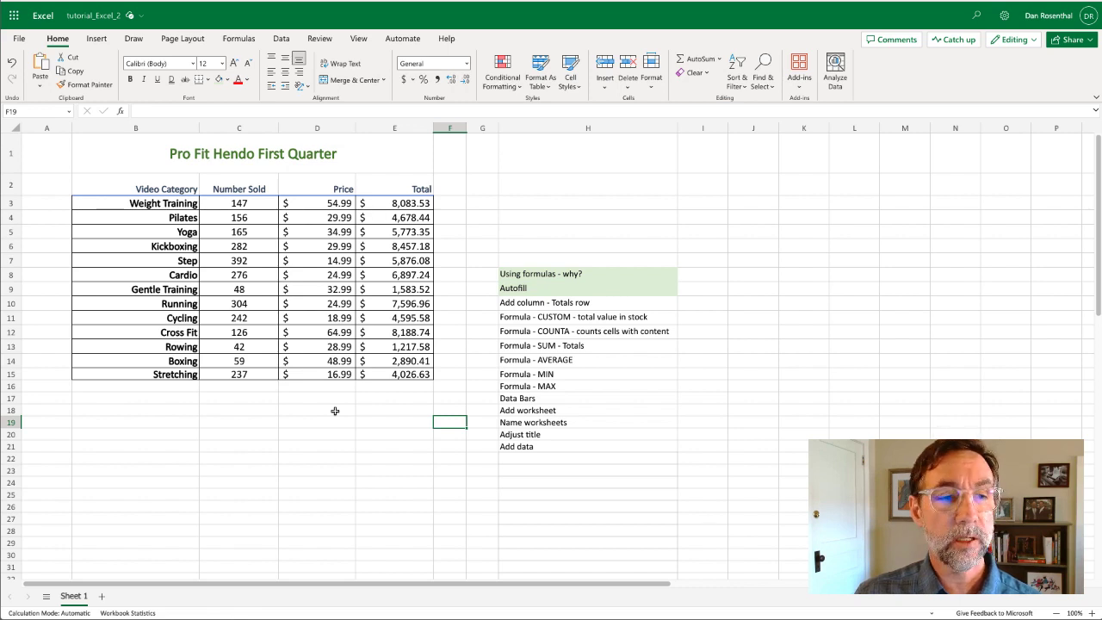
Enter the label TOTALS in A17, below the sales table, and align it right
click(168, 443)
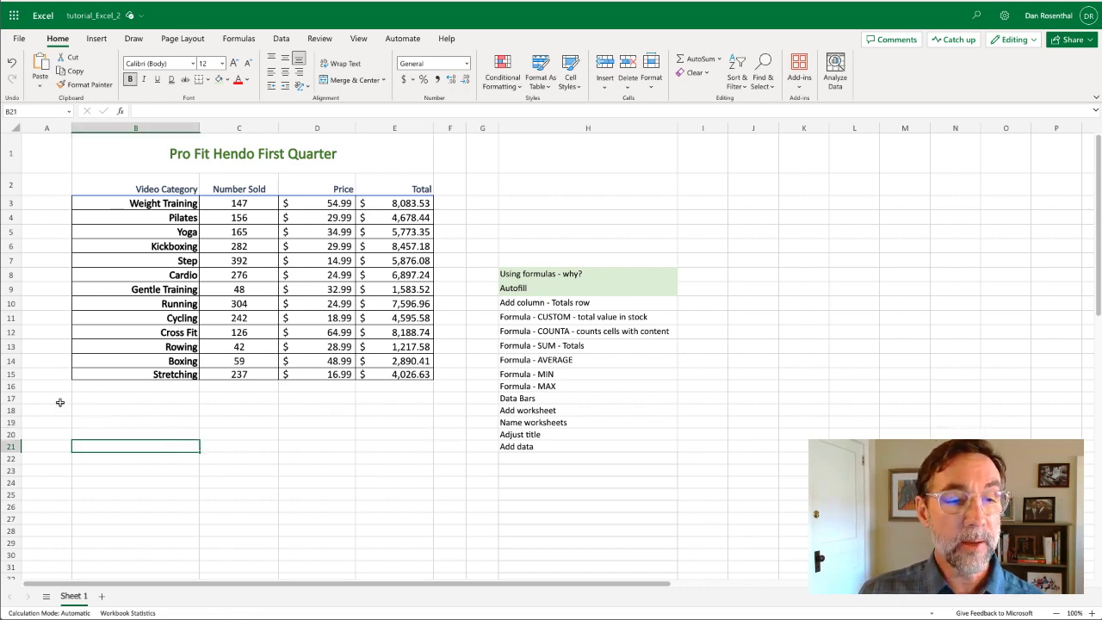
click(60, 400)
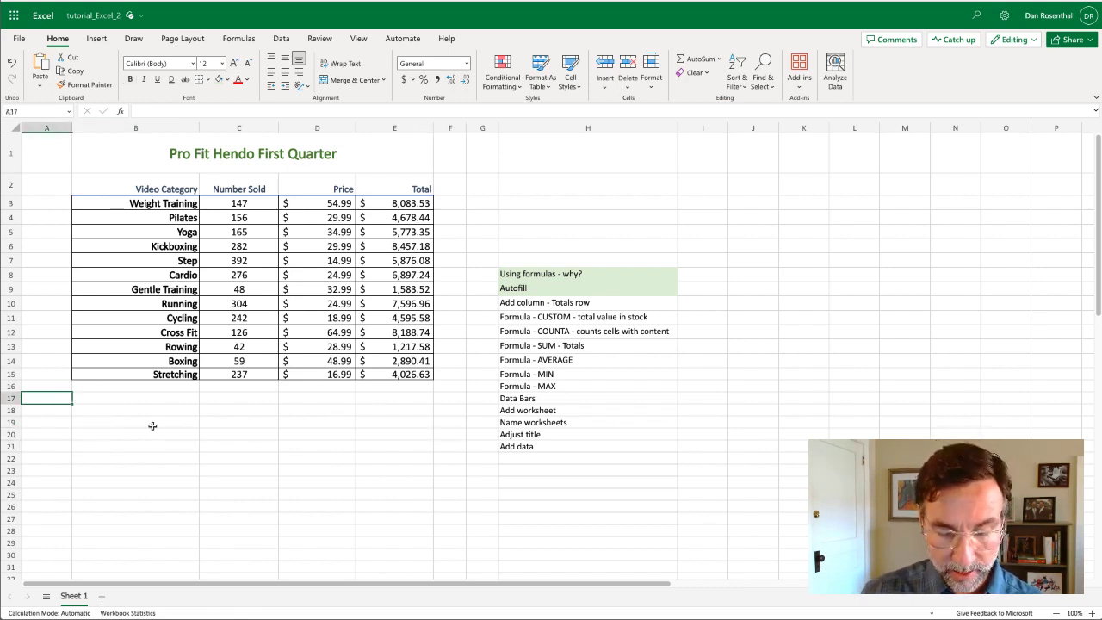
text(TOTALS)
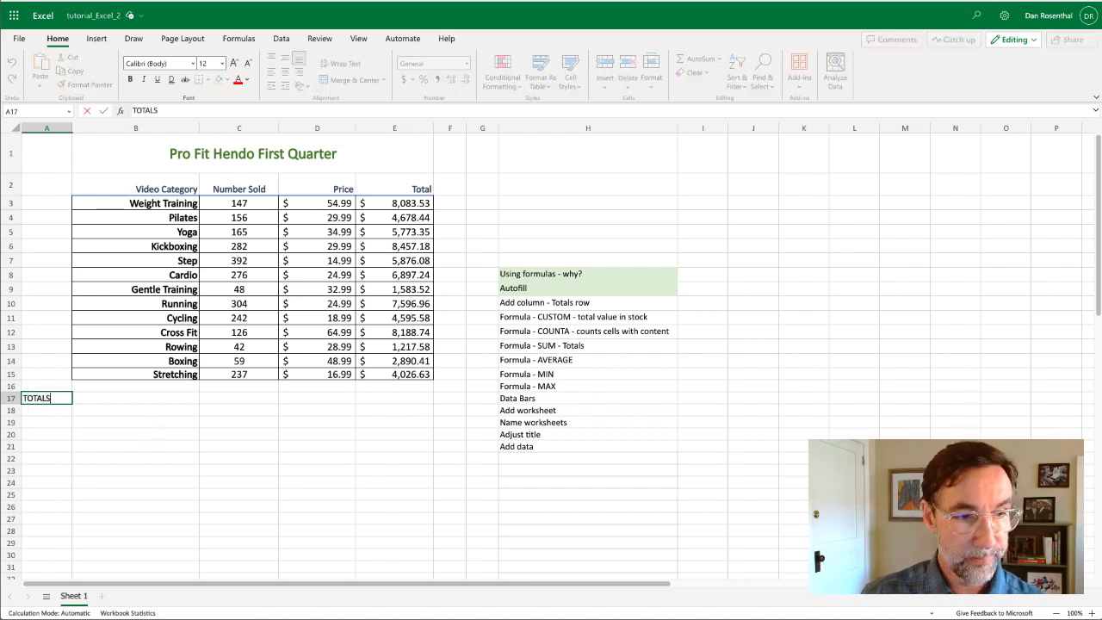
click(69, 445)
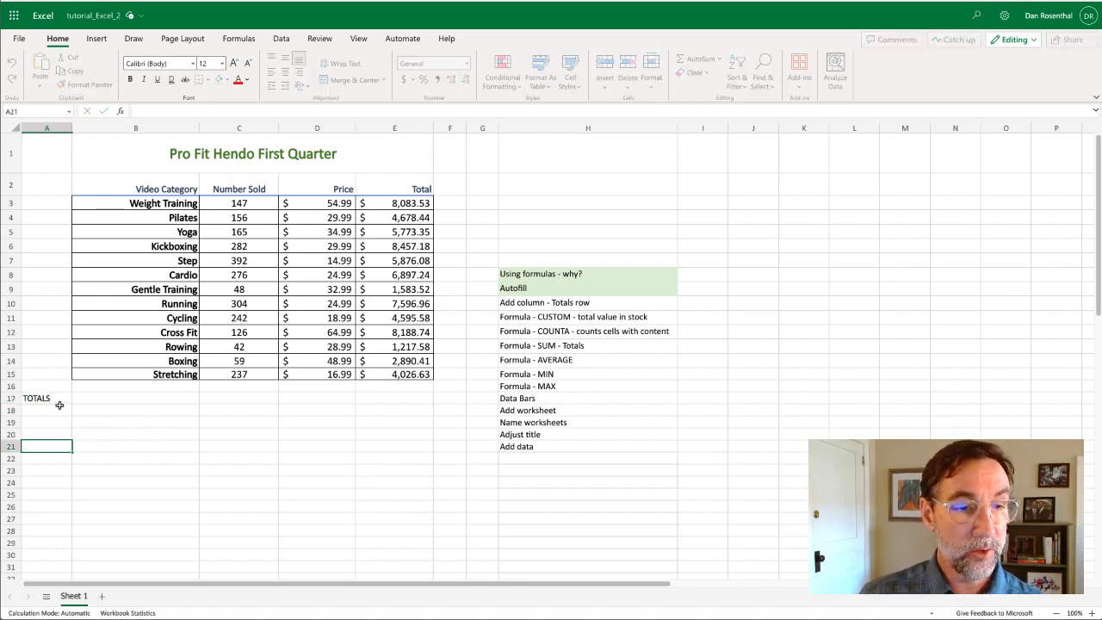
click(59, 401)
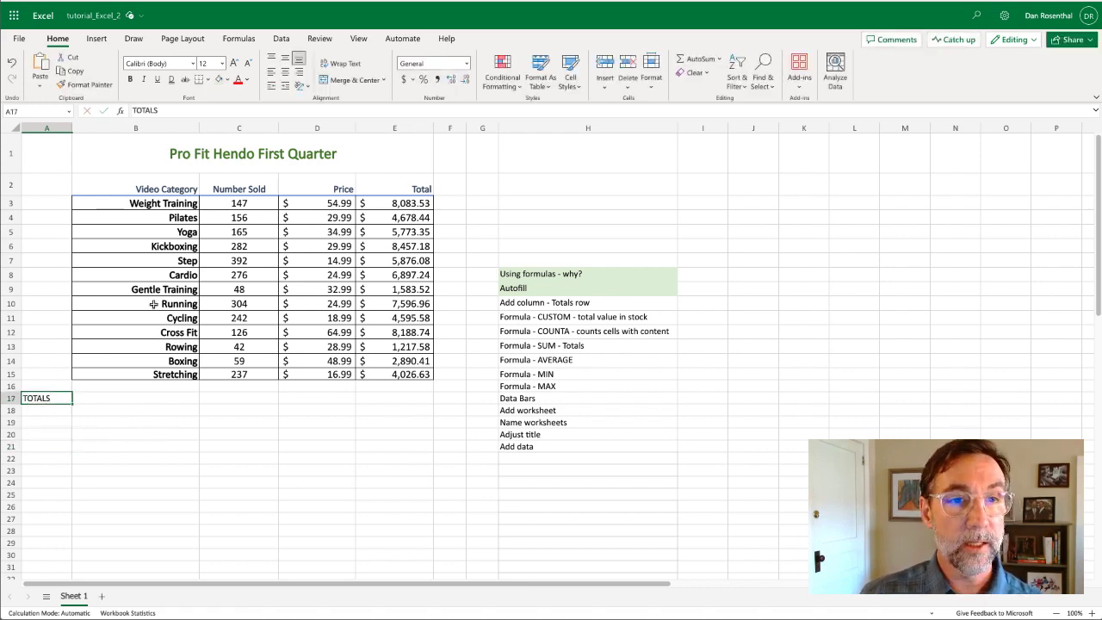
click(298, 75)
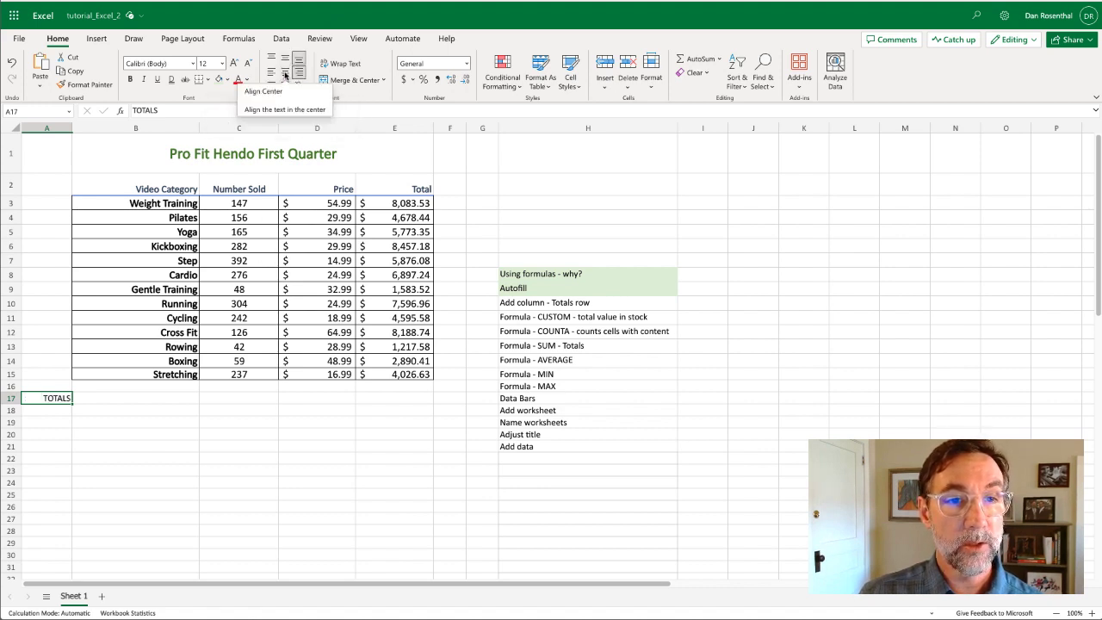
click(292, 467)
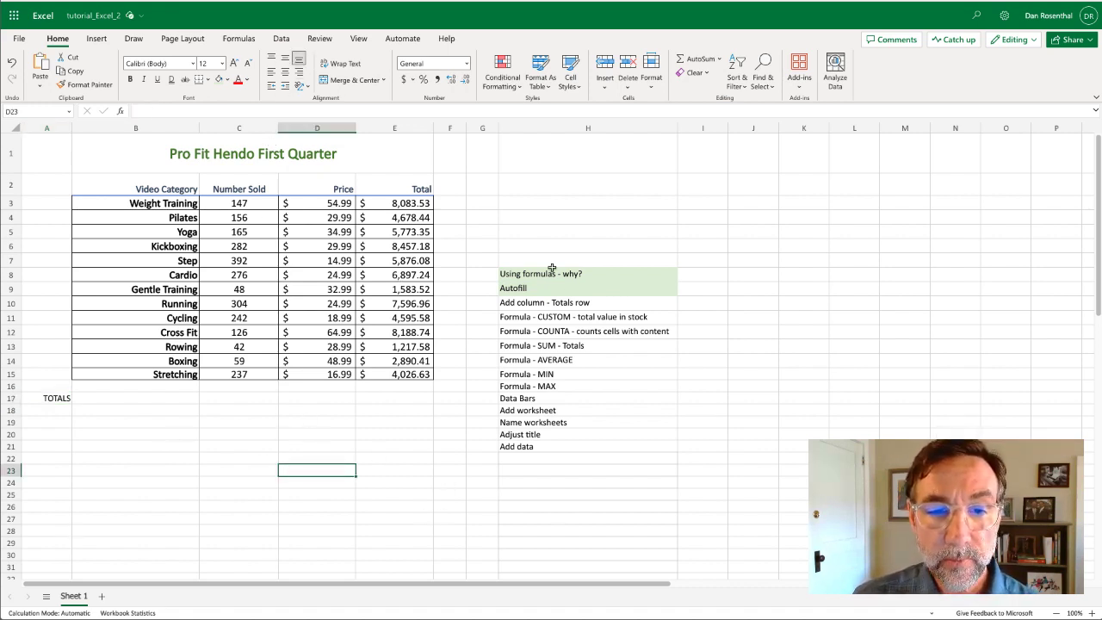
Shade the "Add column - Totals row" and "Formula - CUSTOM - total value in stock" notes in H10 and H11 light green
click(523, 302)
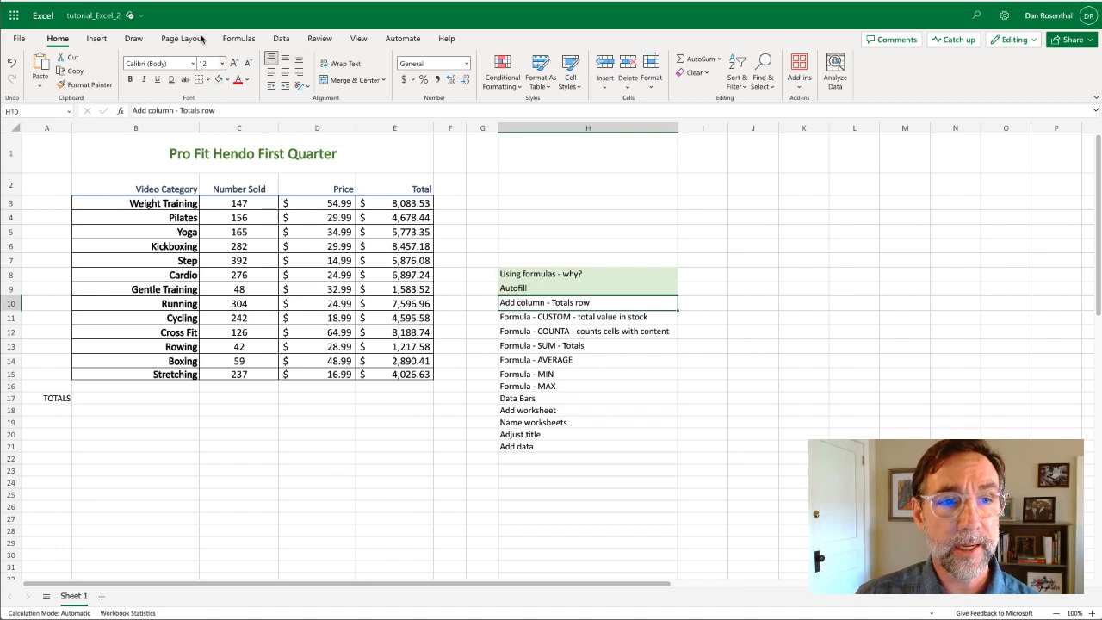
click(219, 80)
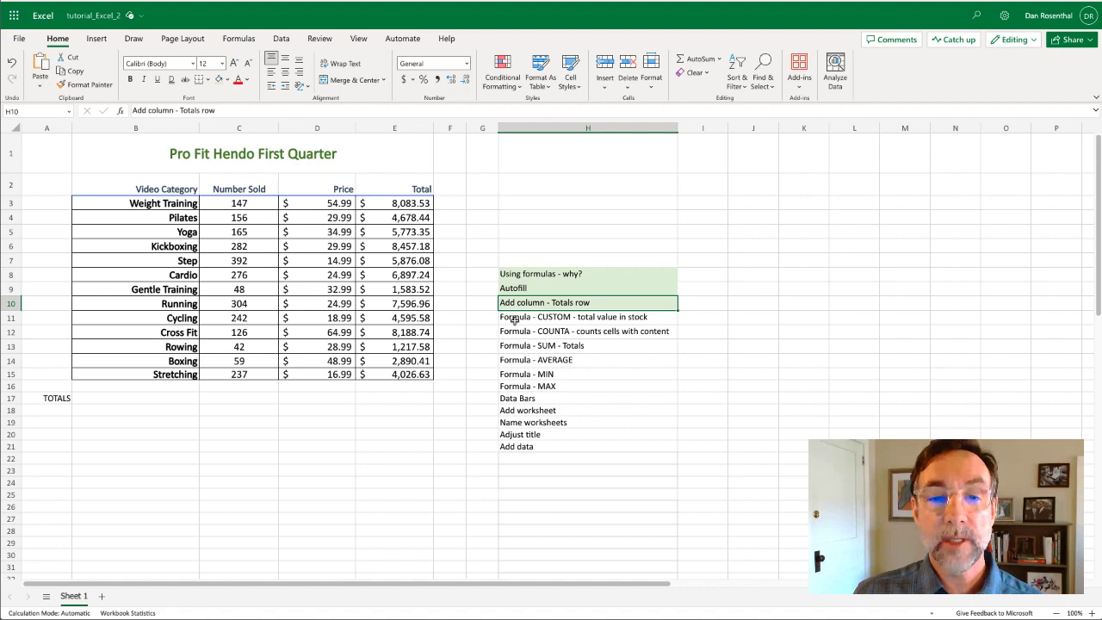
click(513, 318)
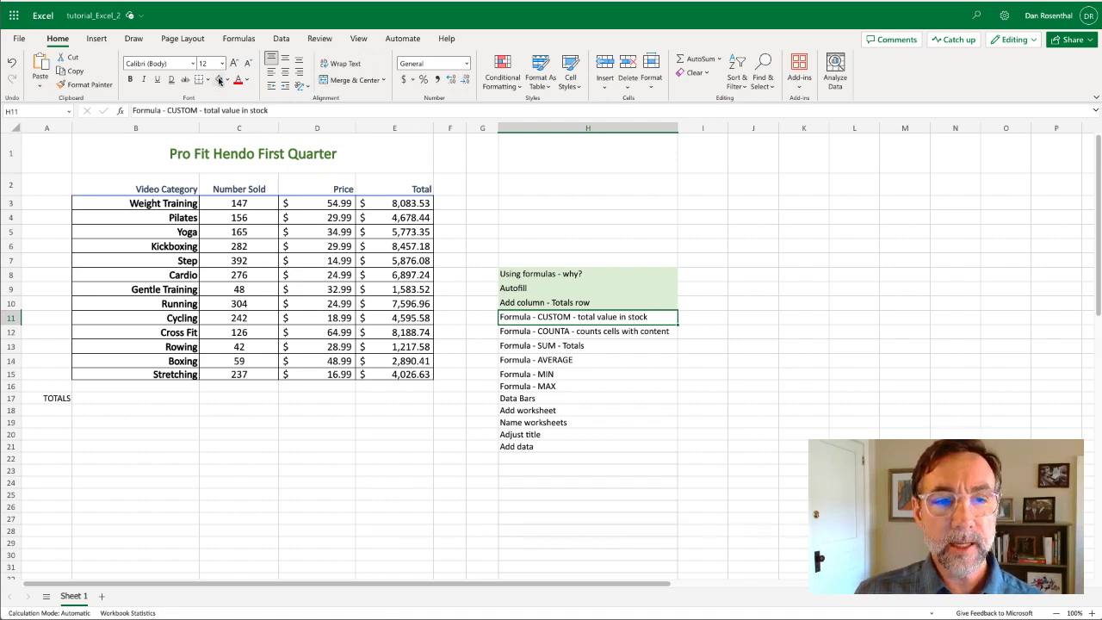
click(575, 335)
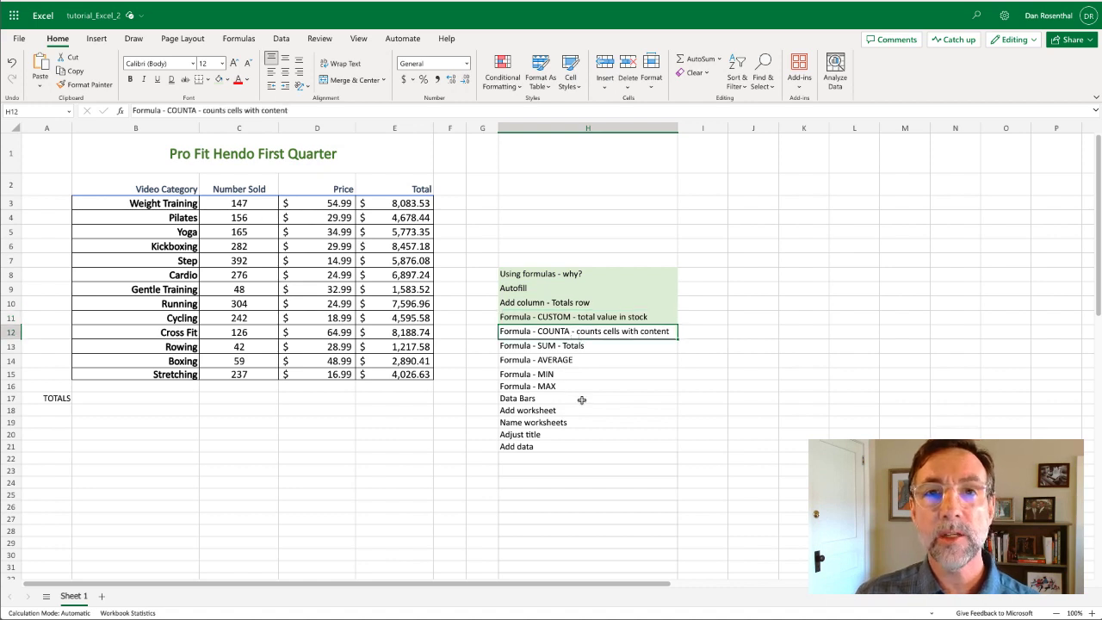
Review the formula topics listed in H12:H16 and the Total column entries in E3:E15
click(422, 203)
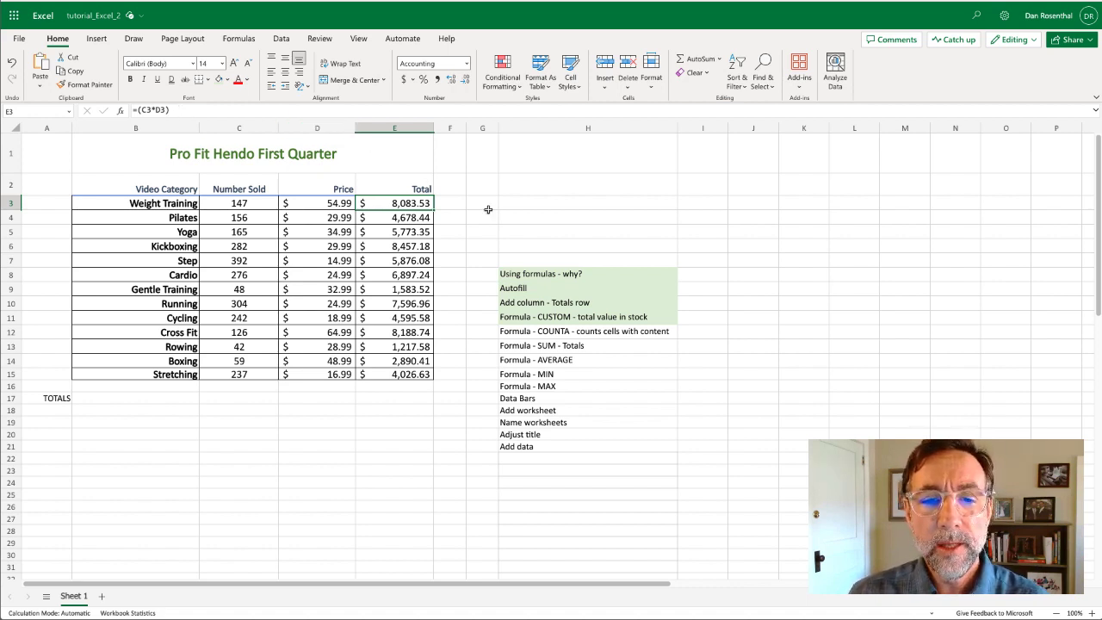
drag(551, 332, 577, 385)
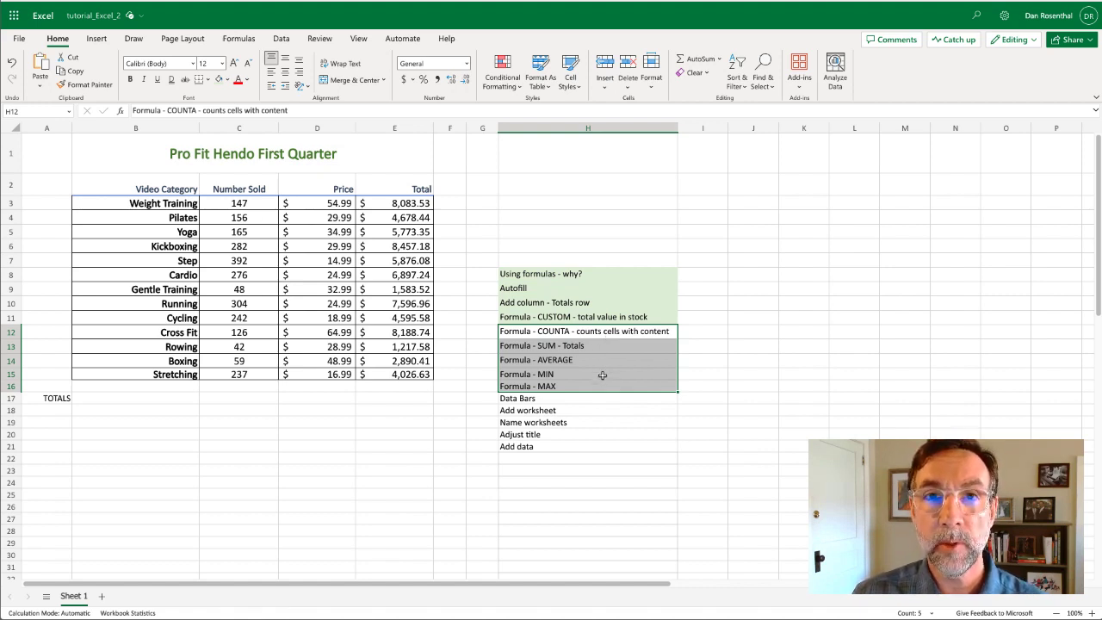
click(592, 348)
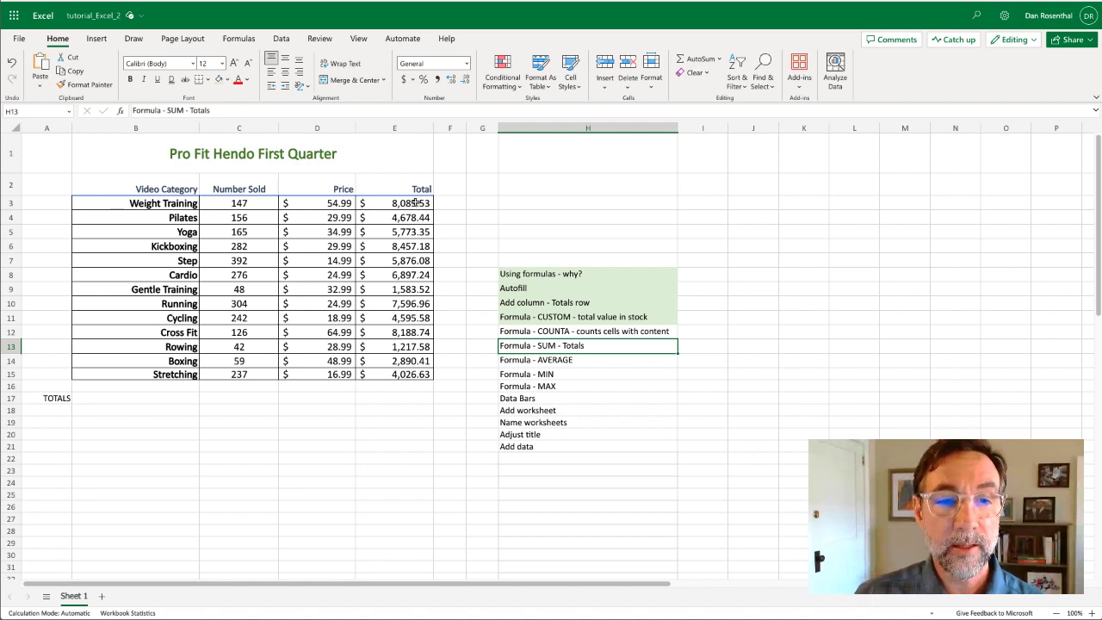
drag(416, 203, 410, 376)
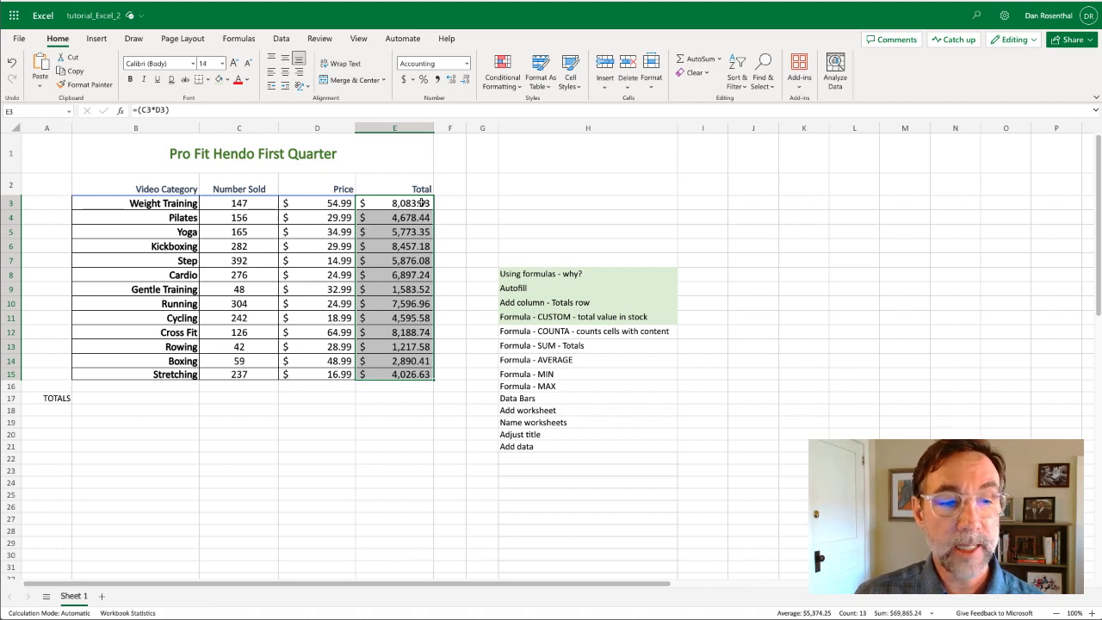
click(457, 418)
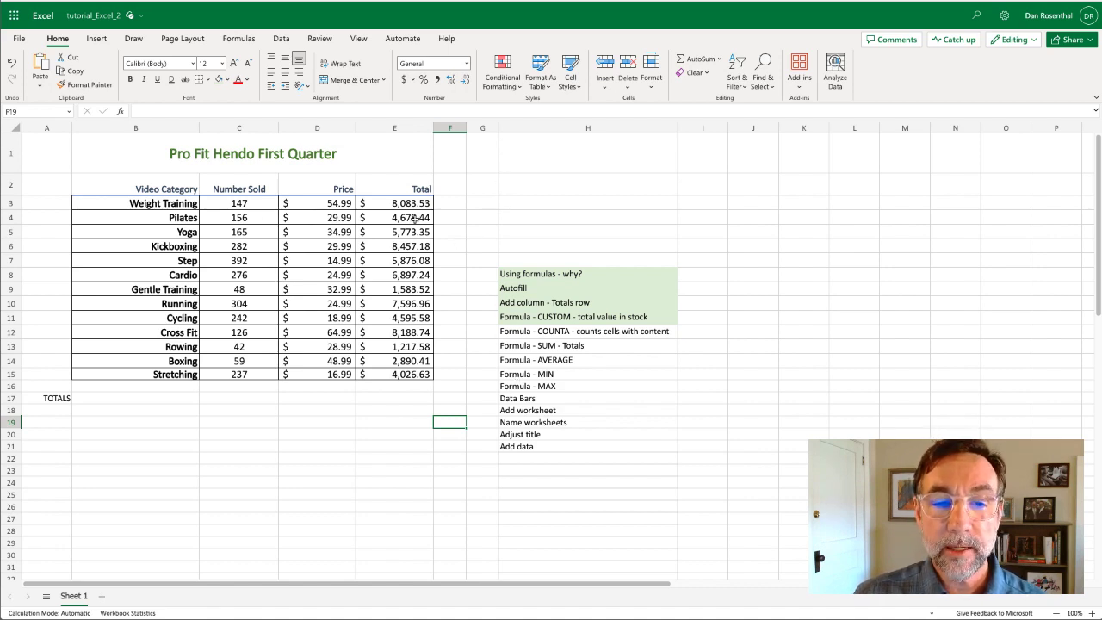
click(396, 400)
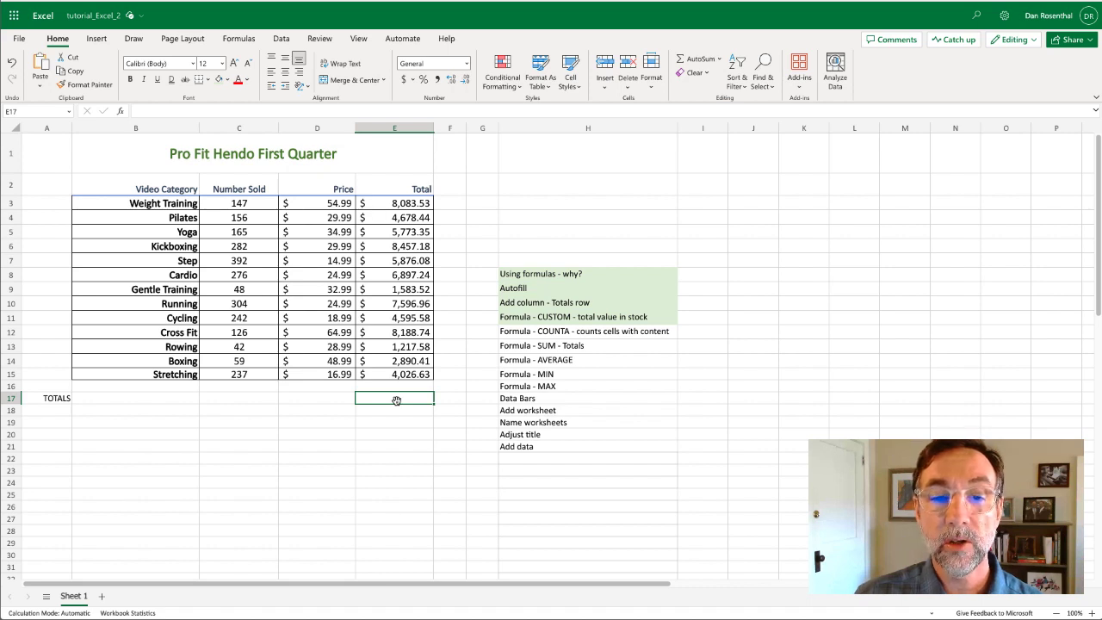
click(555, 346)
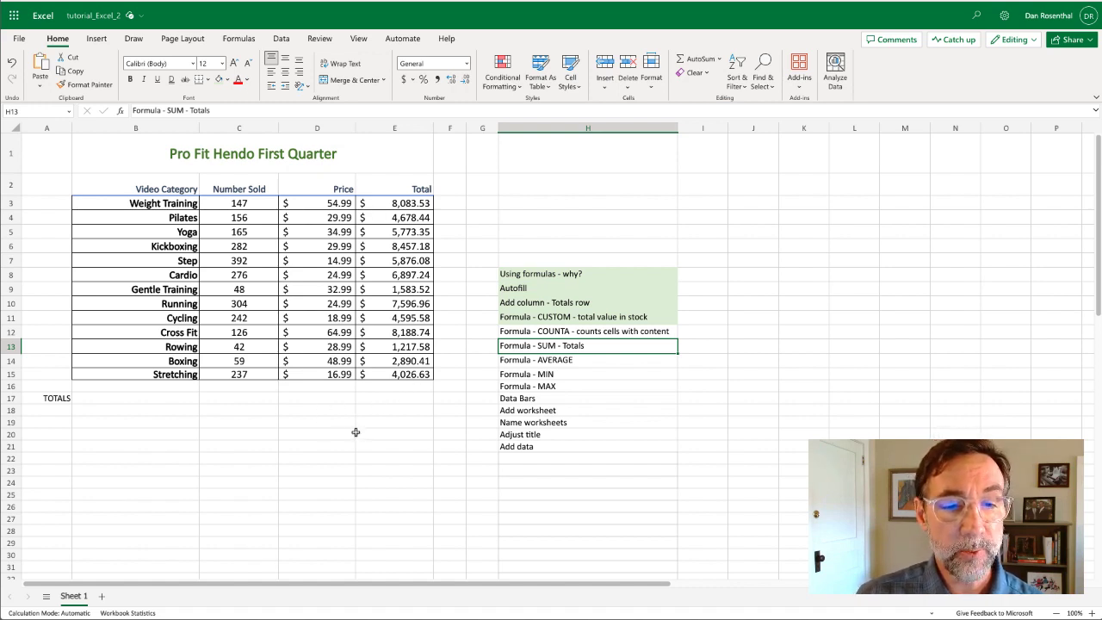
Add up the Total column in E17 on the TOTALS row with the formula =SUM(E3:E15)
click(392, 399)
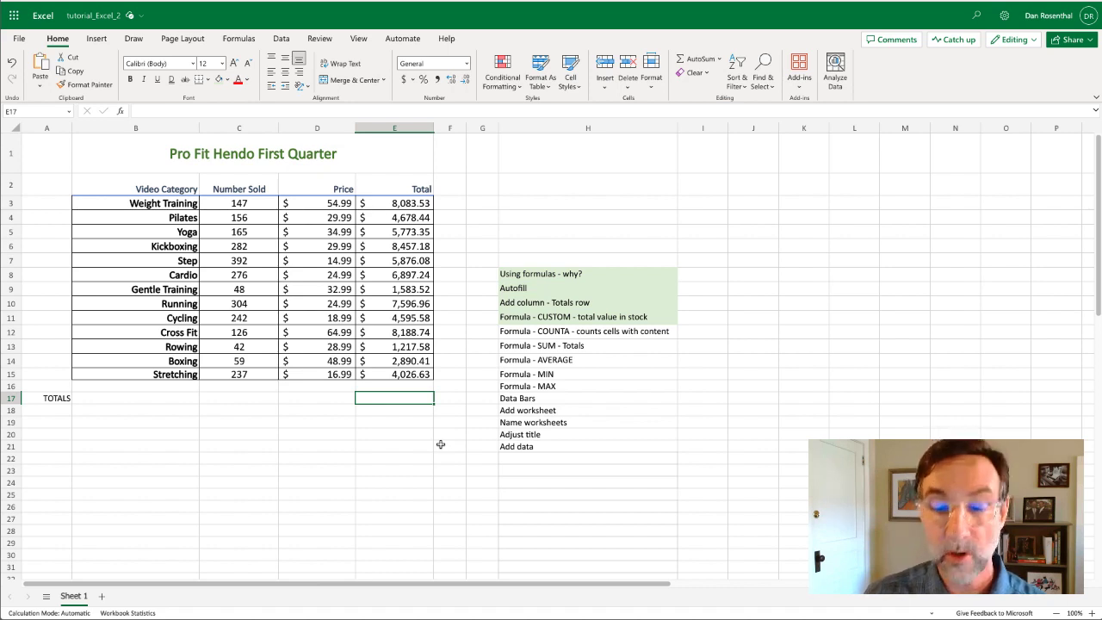
text(=S)
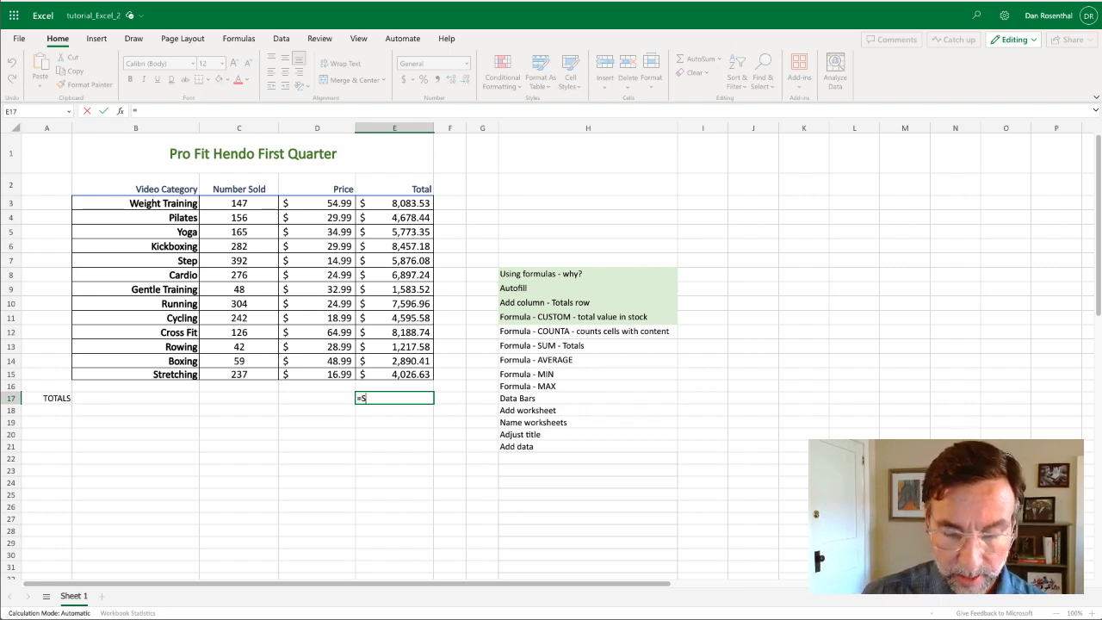
text(UM)
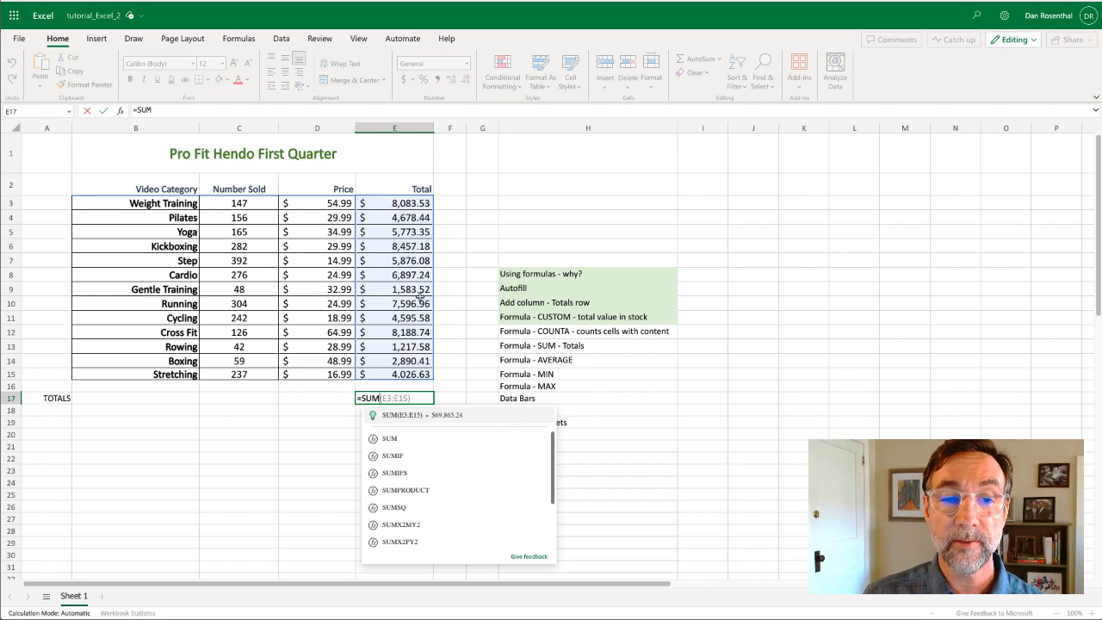
click(421, 417)
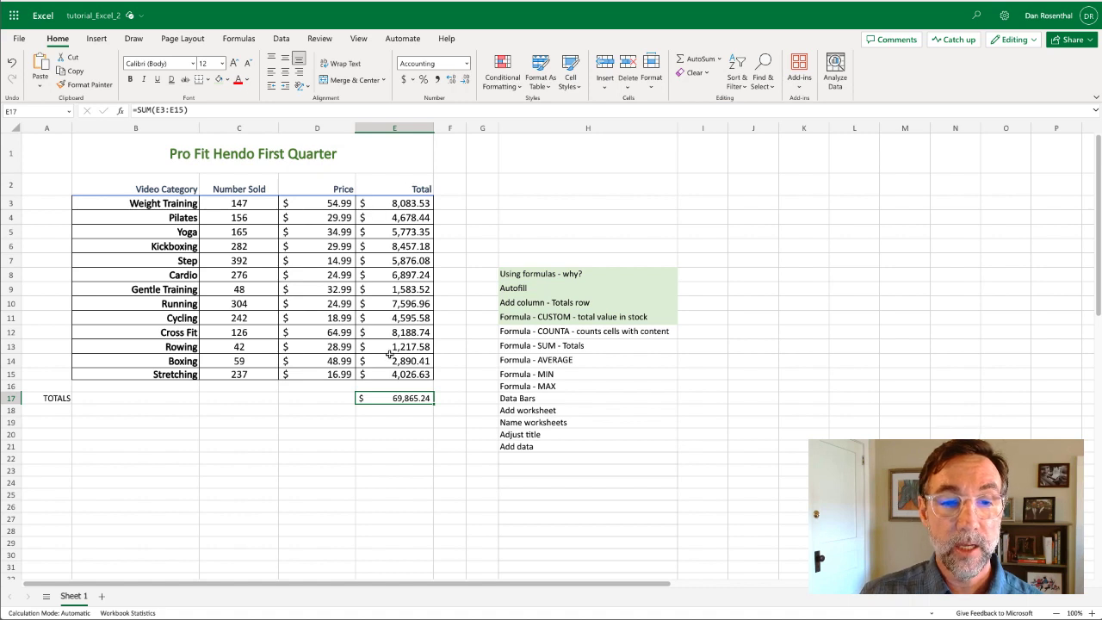
click(397, 218)
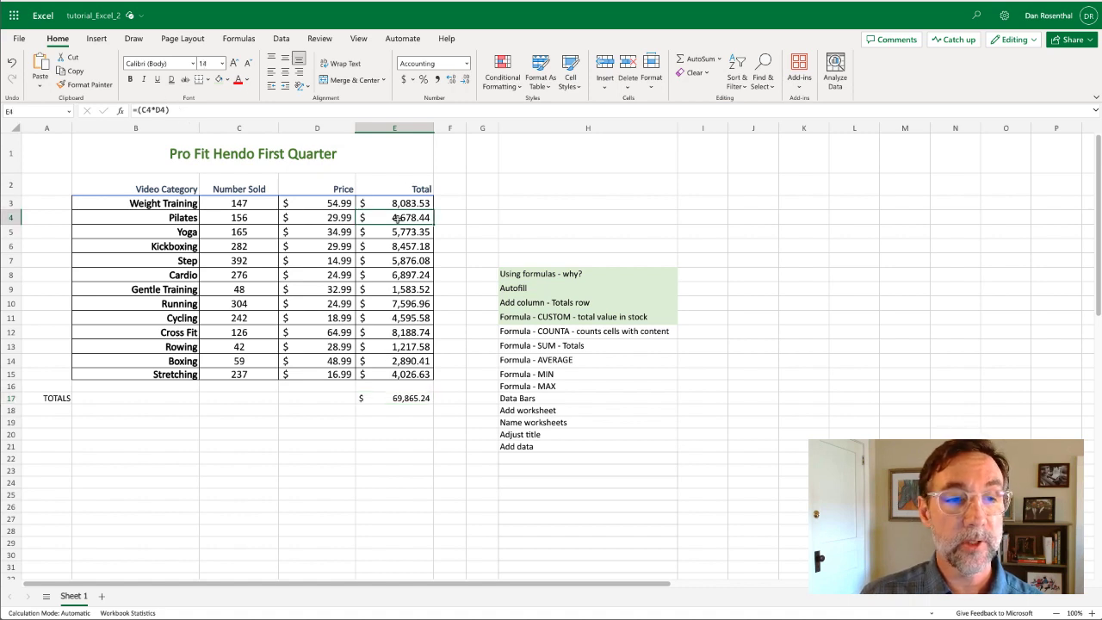
click(402, 264)
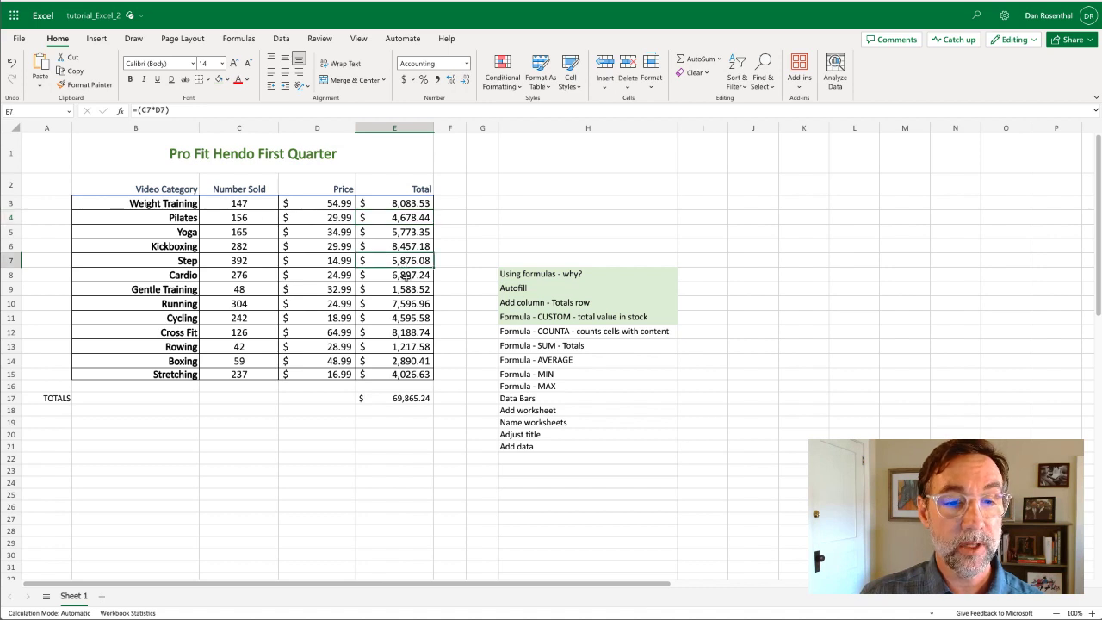
Set the font size of the whole TOTALS row, row 17, to 14
click(12, 398)
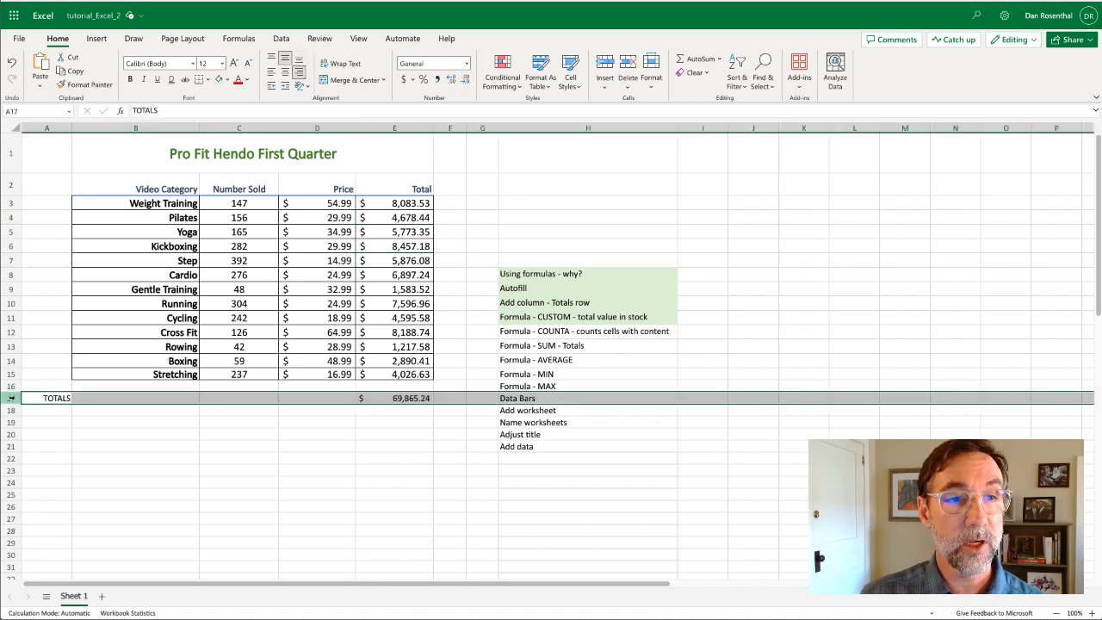
click(222, 63)
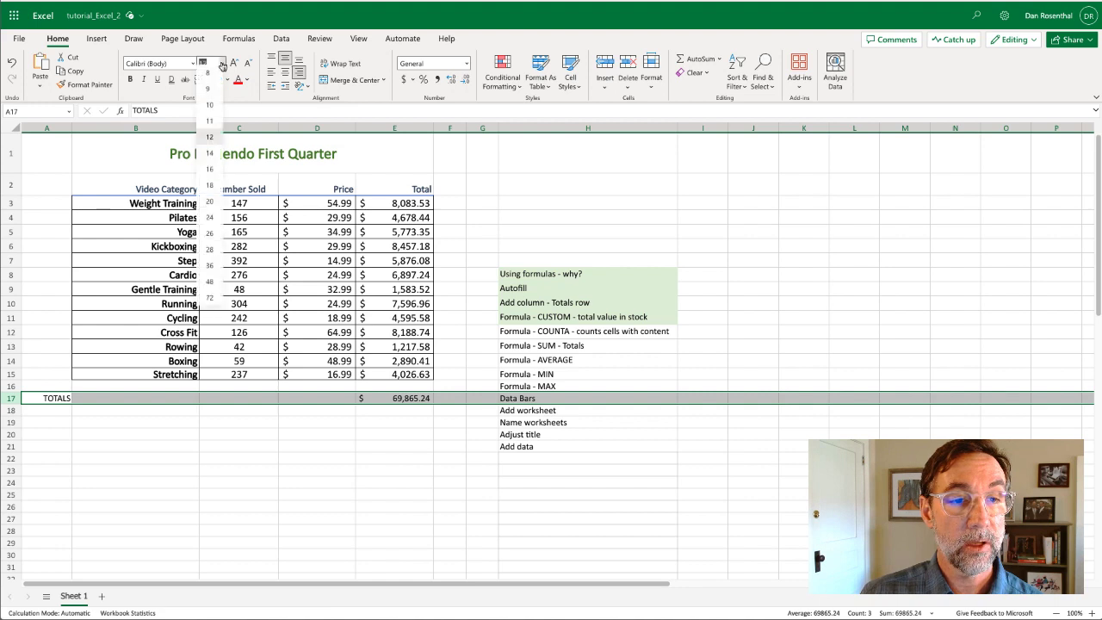
click(209, 153)
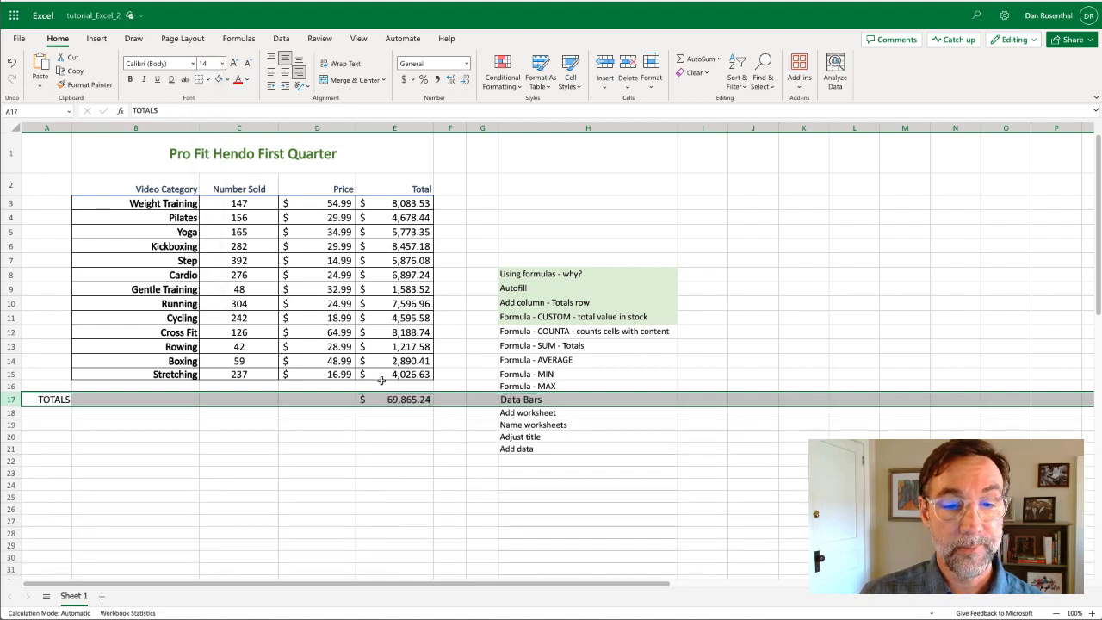
click(490, 507)
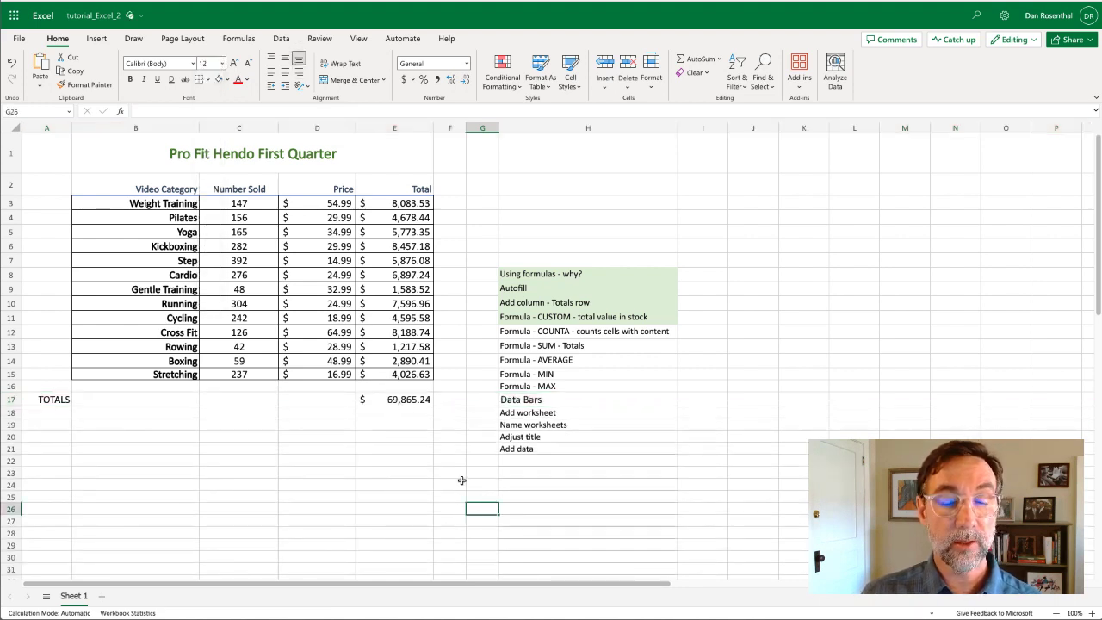
Shade the "Formula - SUM - Totals" note in H13 light green
click(420, 398)
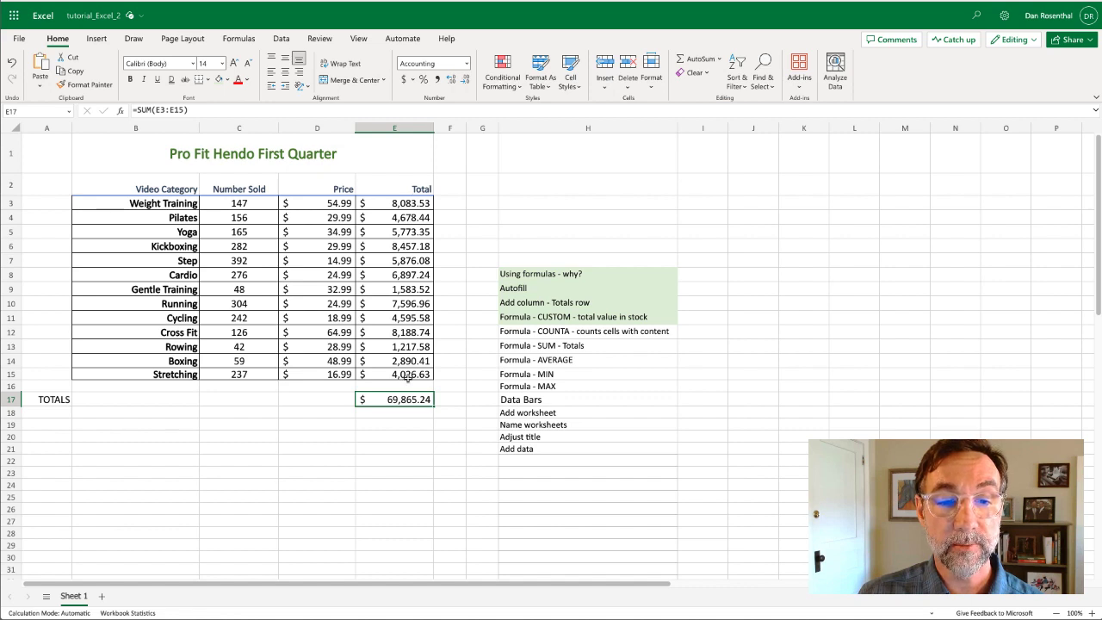
click(423, 432)
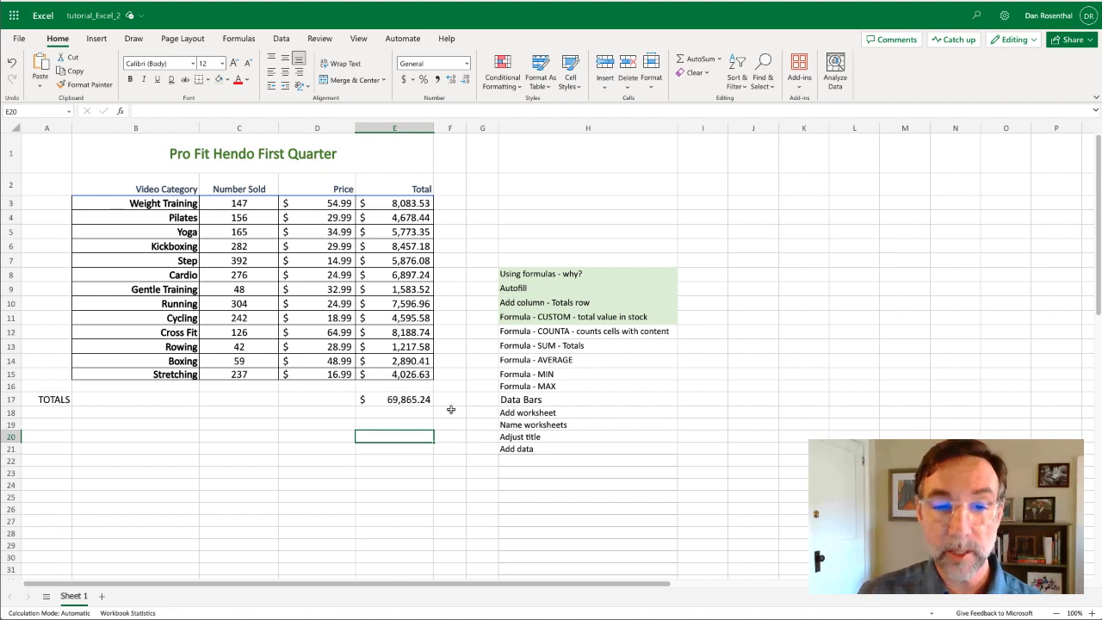
click(525, 345)
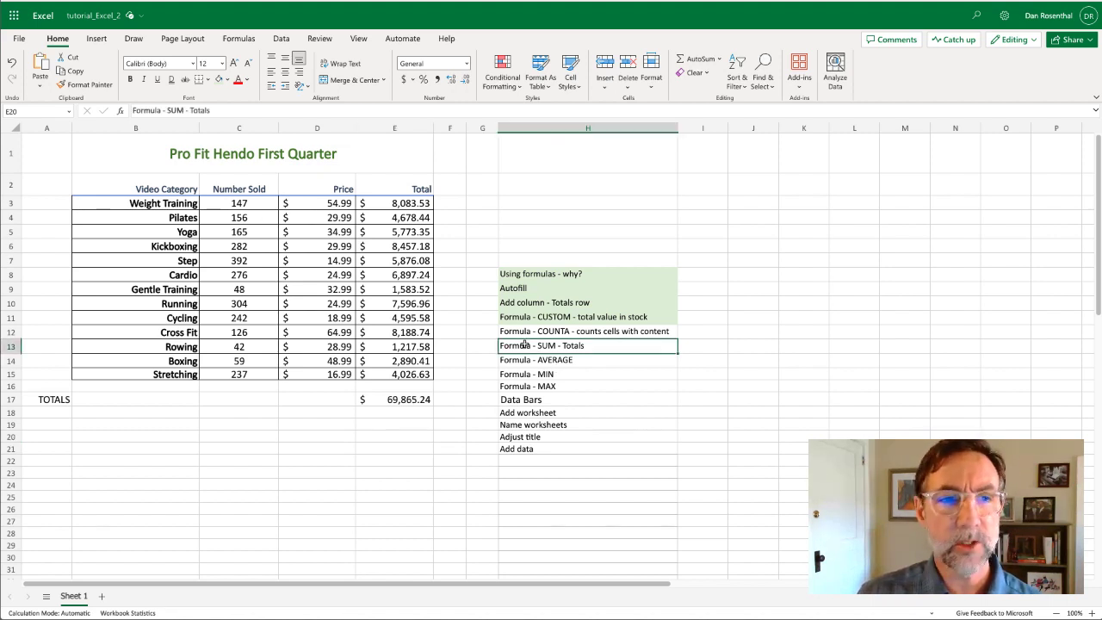
click(219, 79)
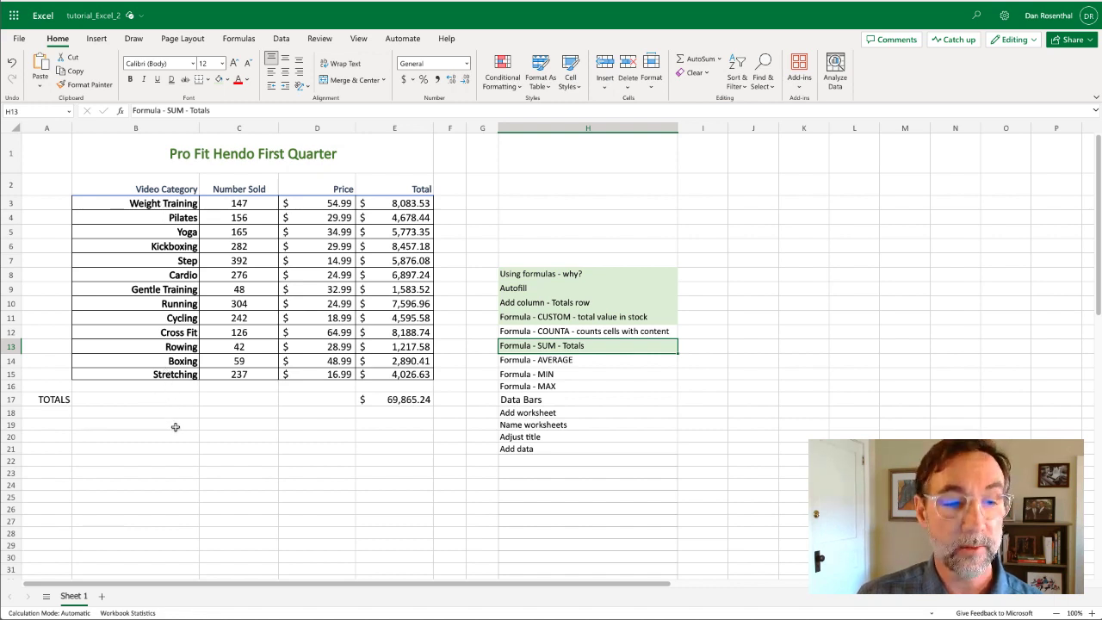
Count the video categories in B17 on the TOTALS row by accepting the suggested formula =COUNTA(B3:B15)
click(153, 399)
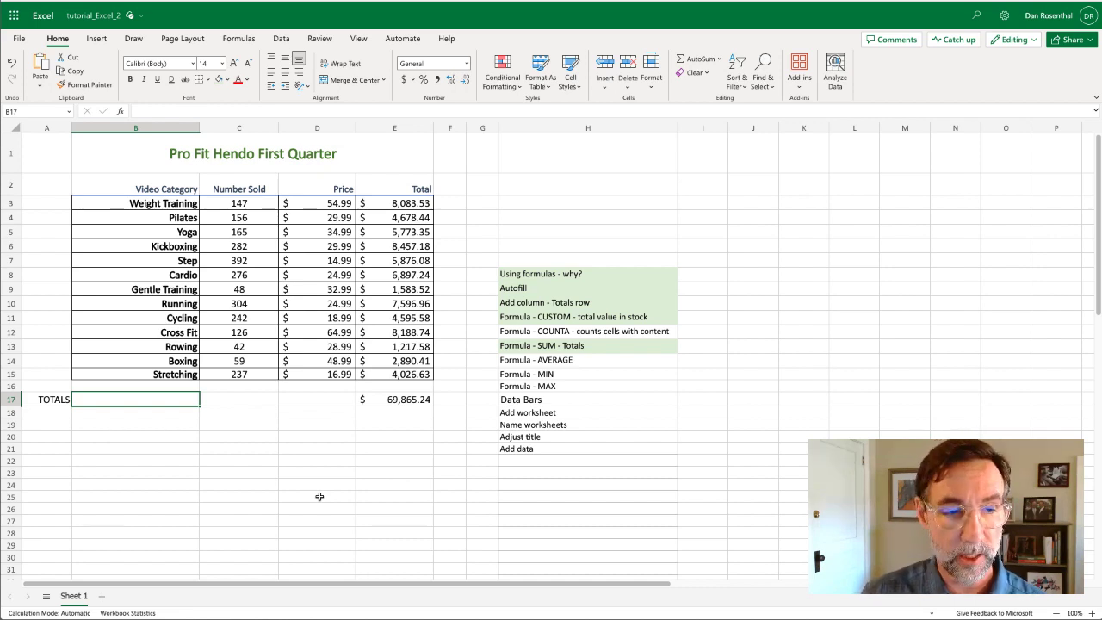
text(=)
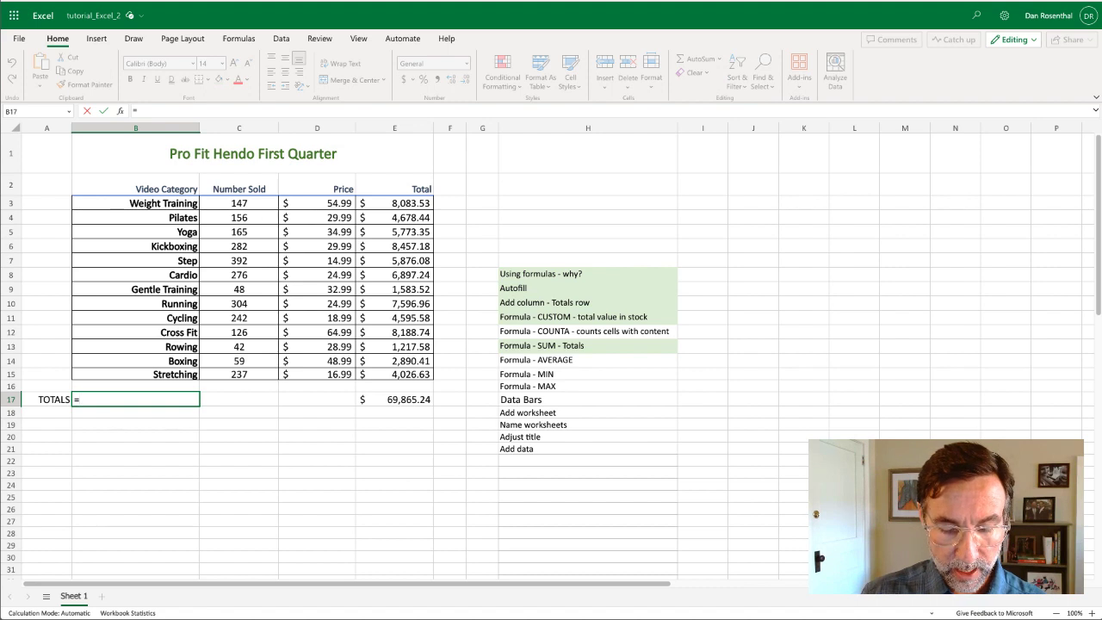
text(COUNT)
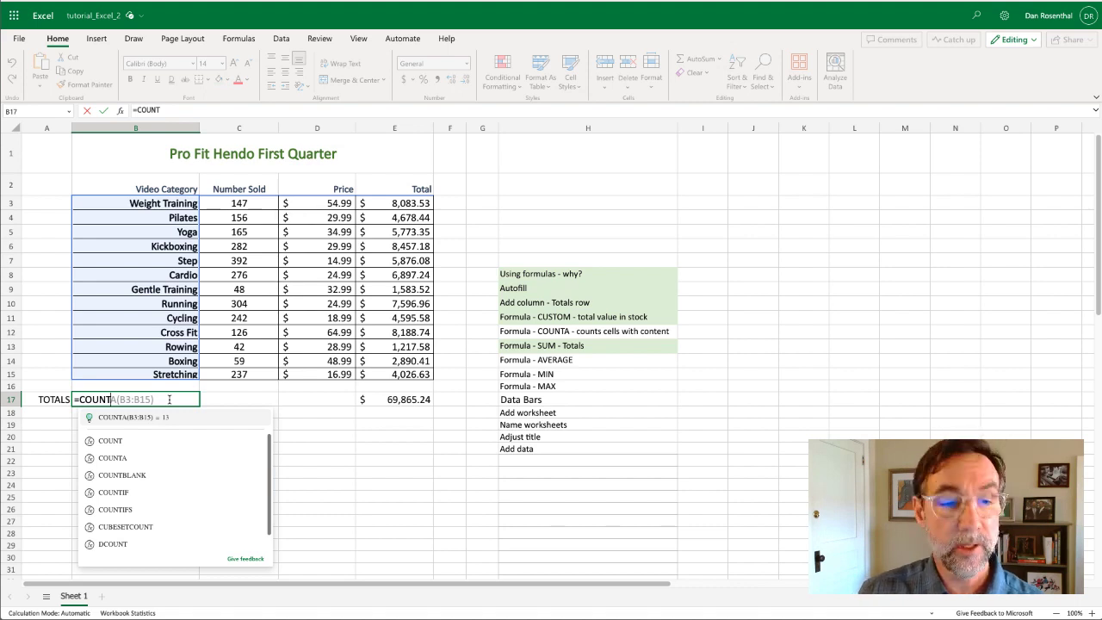
key(Return)
click(227, 463)
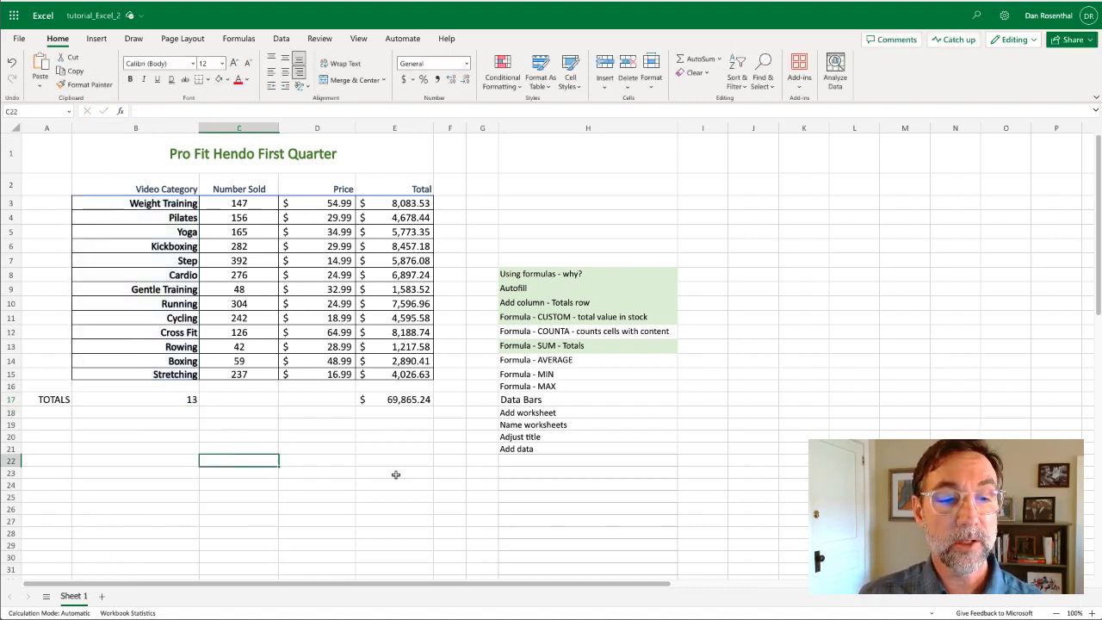
Clear B17 and re-enter the video category count in full as =COUNTA(B3:B15), picking the range in the table
click(161, 395)
key(Delete)
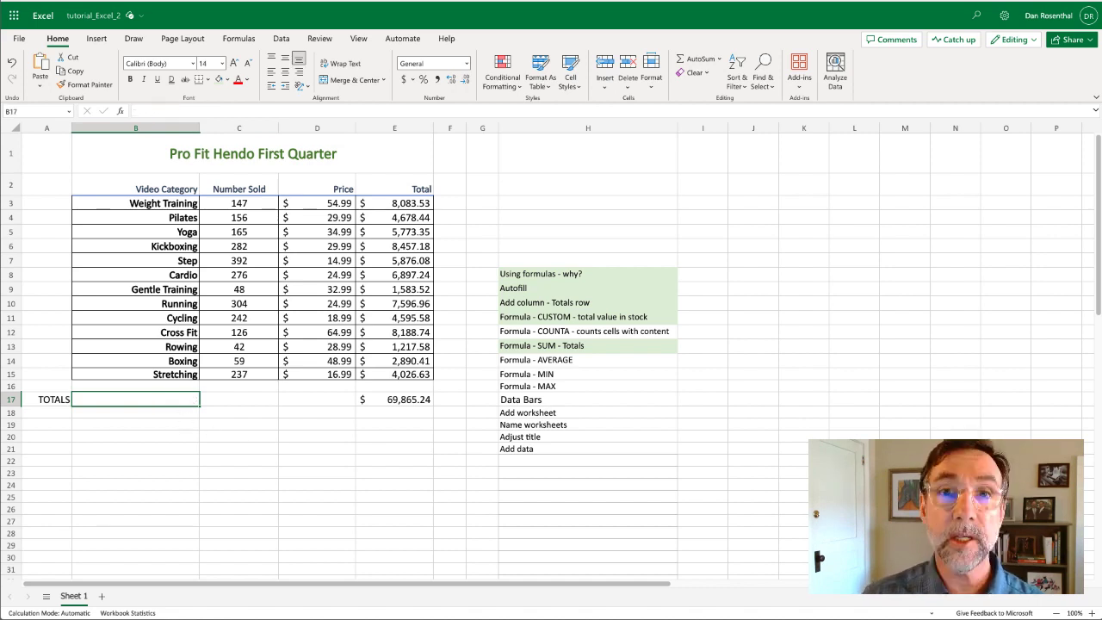
text(=)
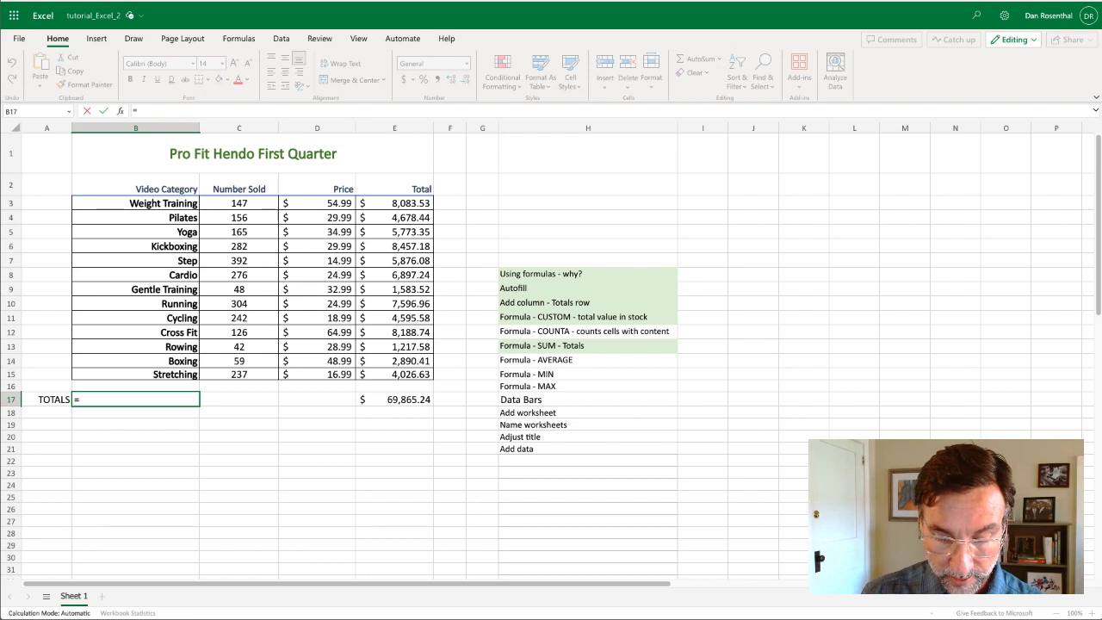
text(COUNTA)
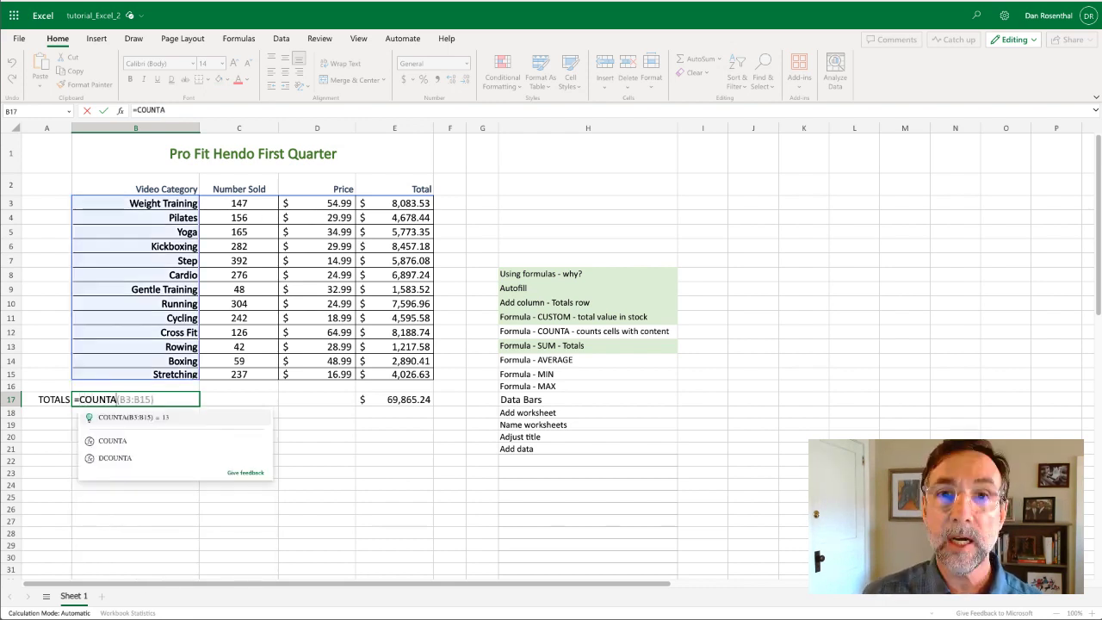
text(()
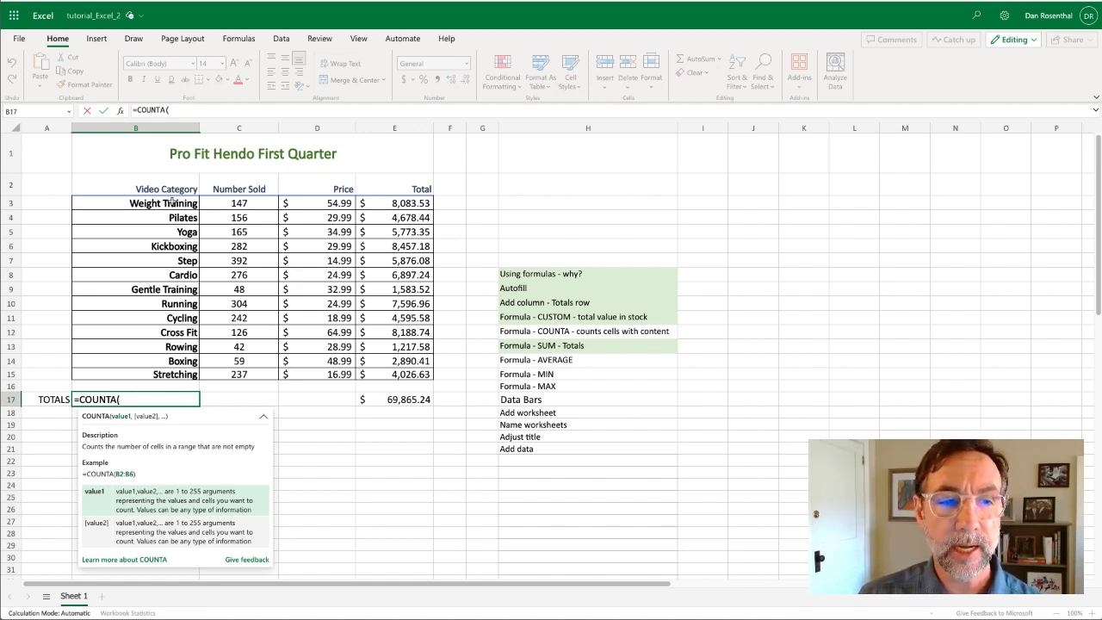
drag(172, 200, 171, 372)
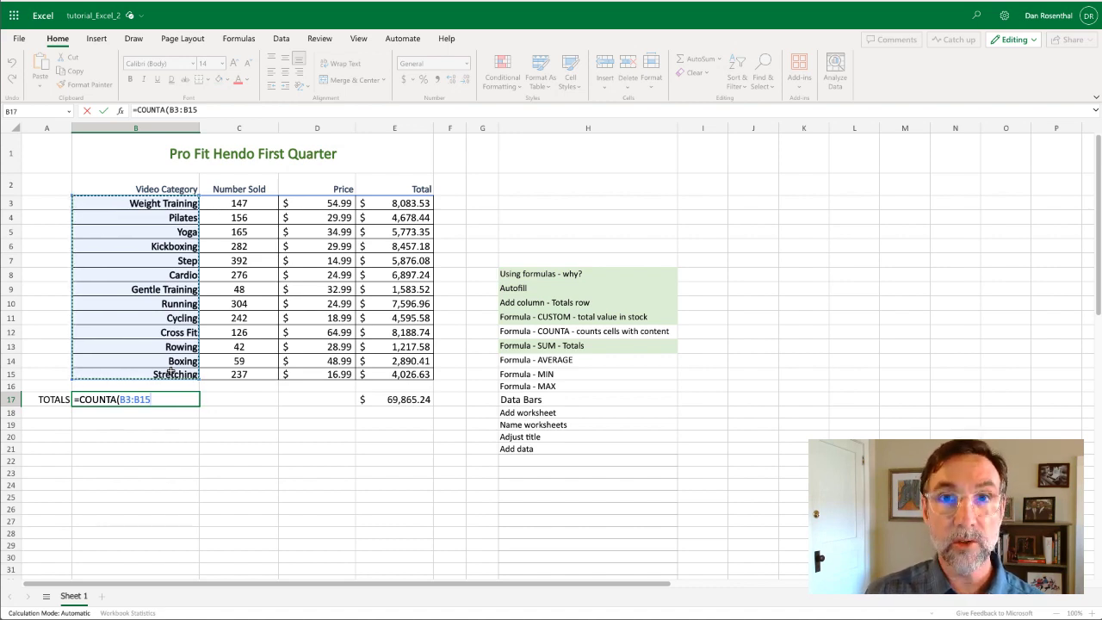
text())
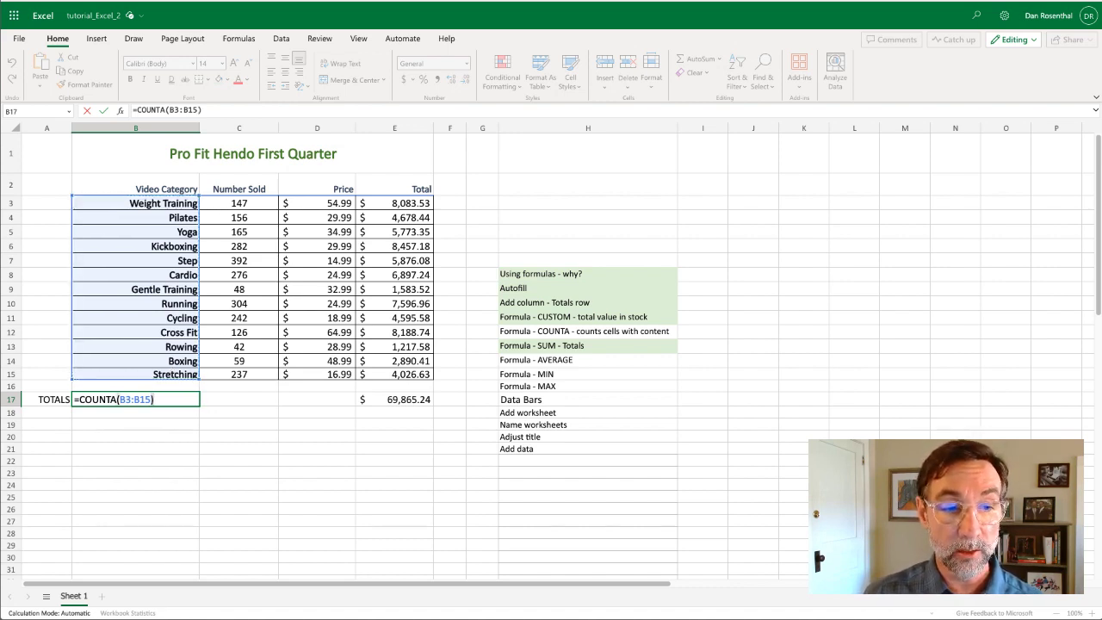
key(Return)
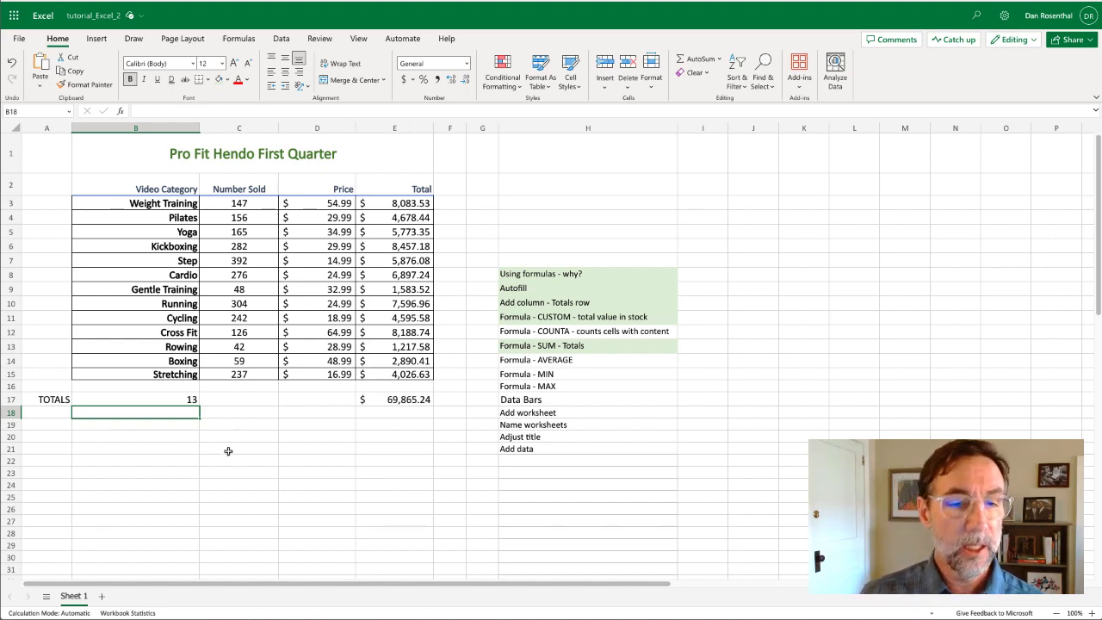
Add up the Number Sold column in C17 on the TOTALS row with the suggested formula =SUM(C3:C15)
click(410, 401)
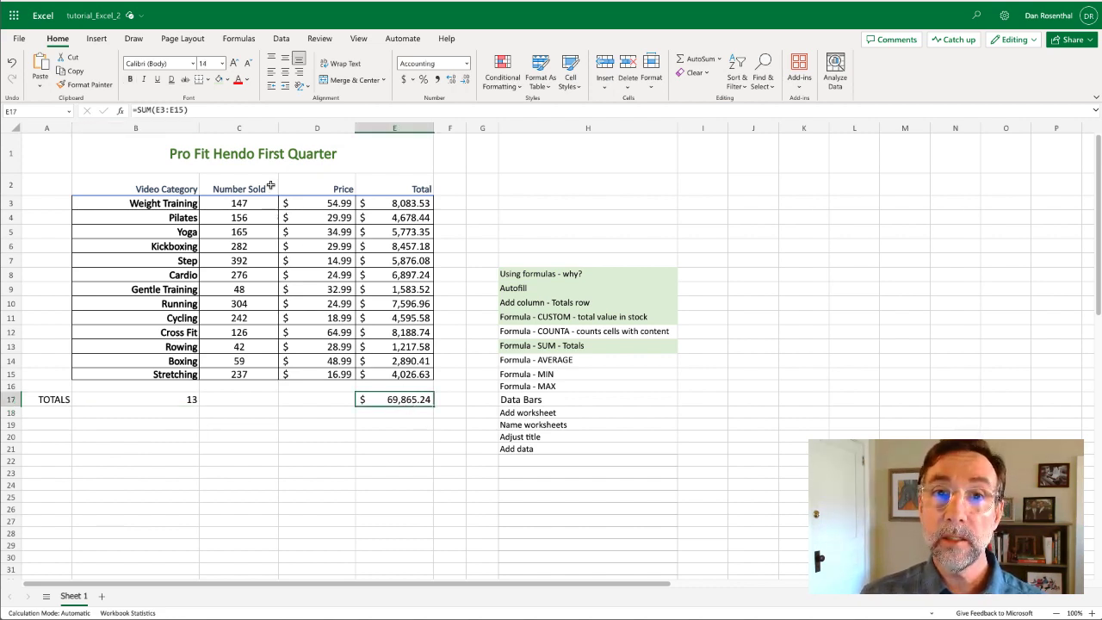
click(233, 406)
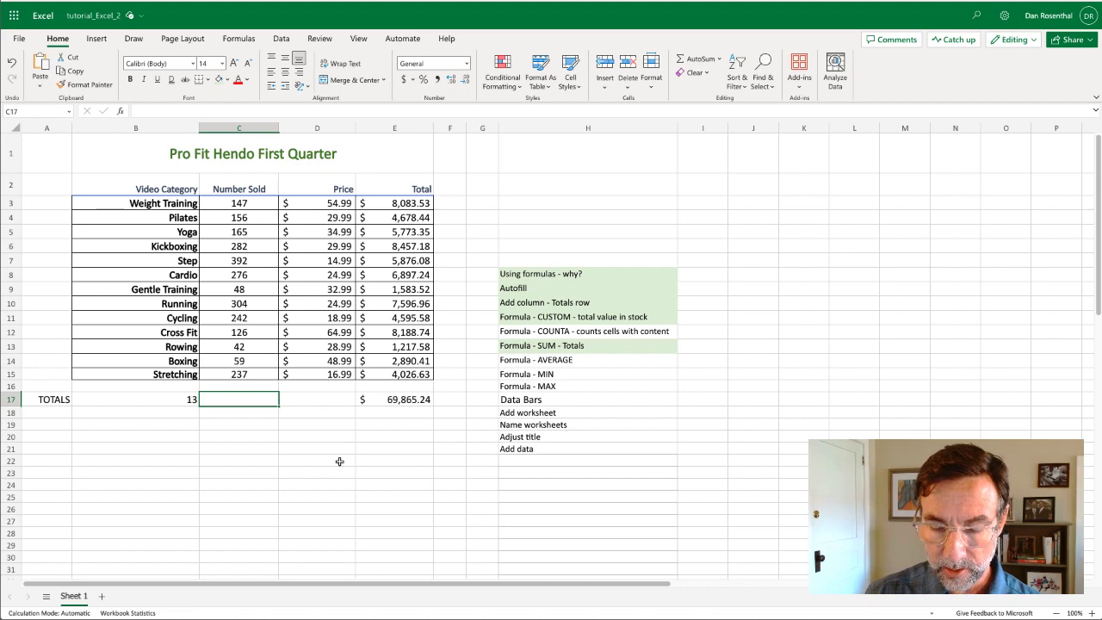
text(=)
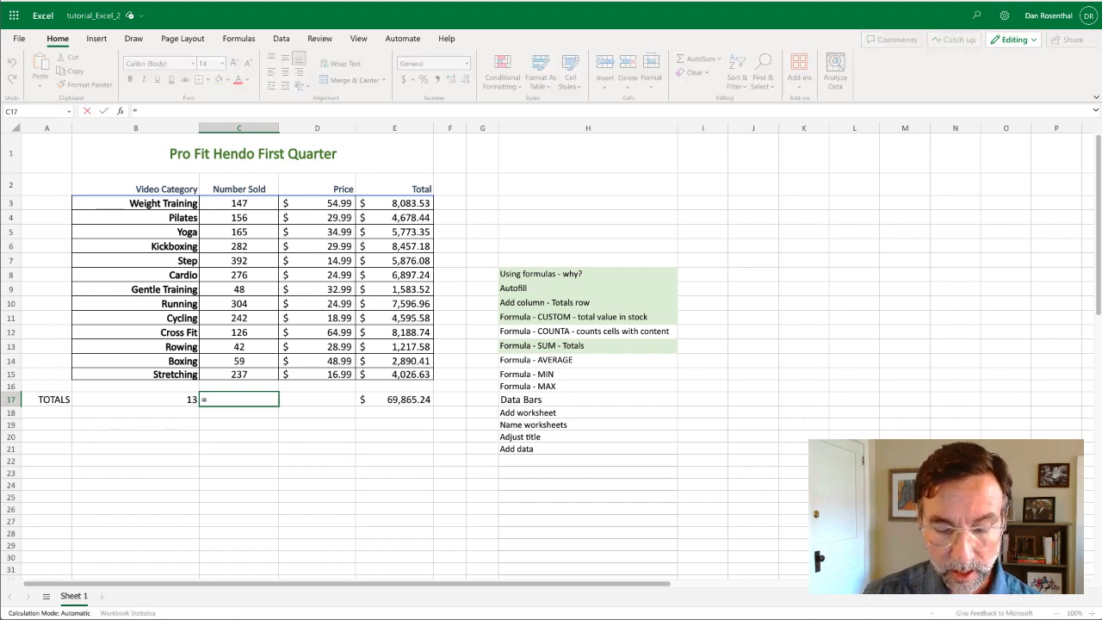
text(s)
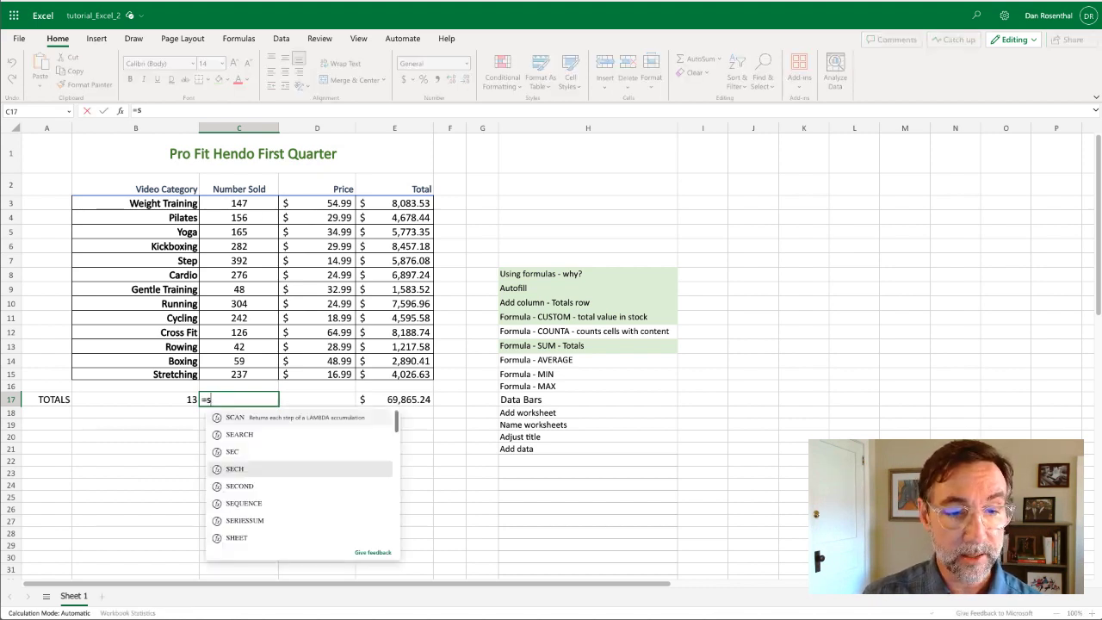
text(u)
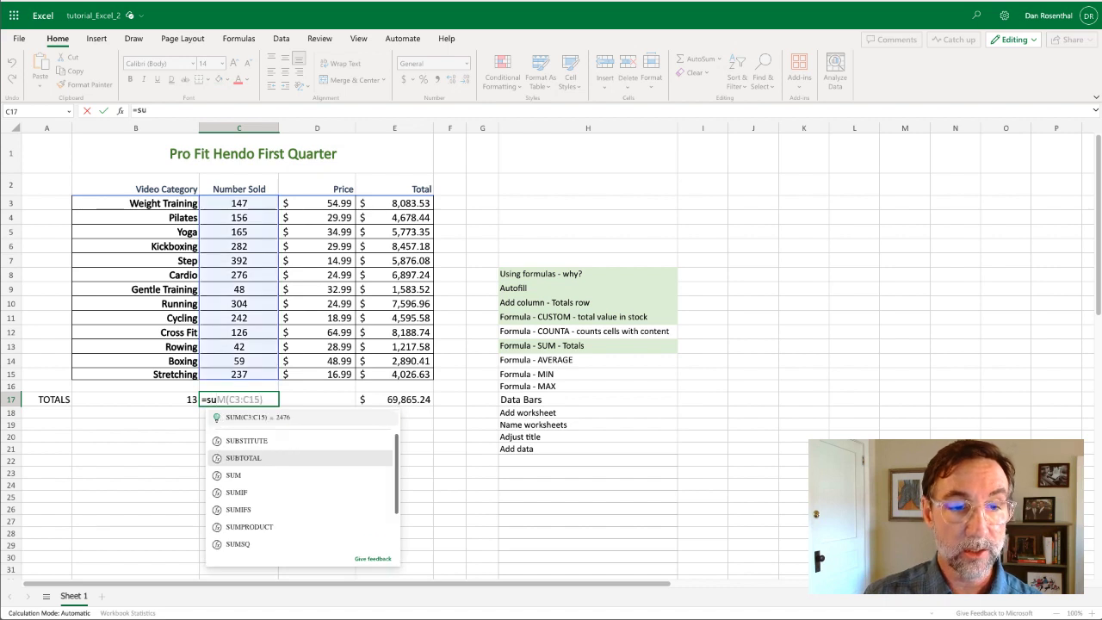
click(284, 419)
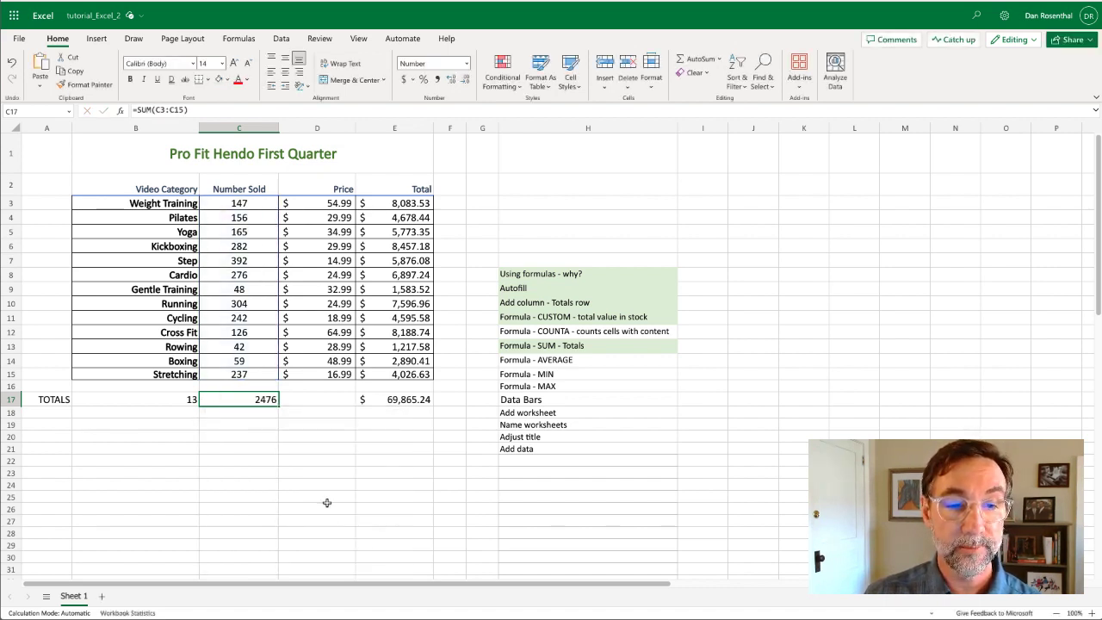
Center the Number Sold total in C17 horizontally
click(311, 462)
click(240, 400)
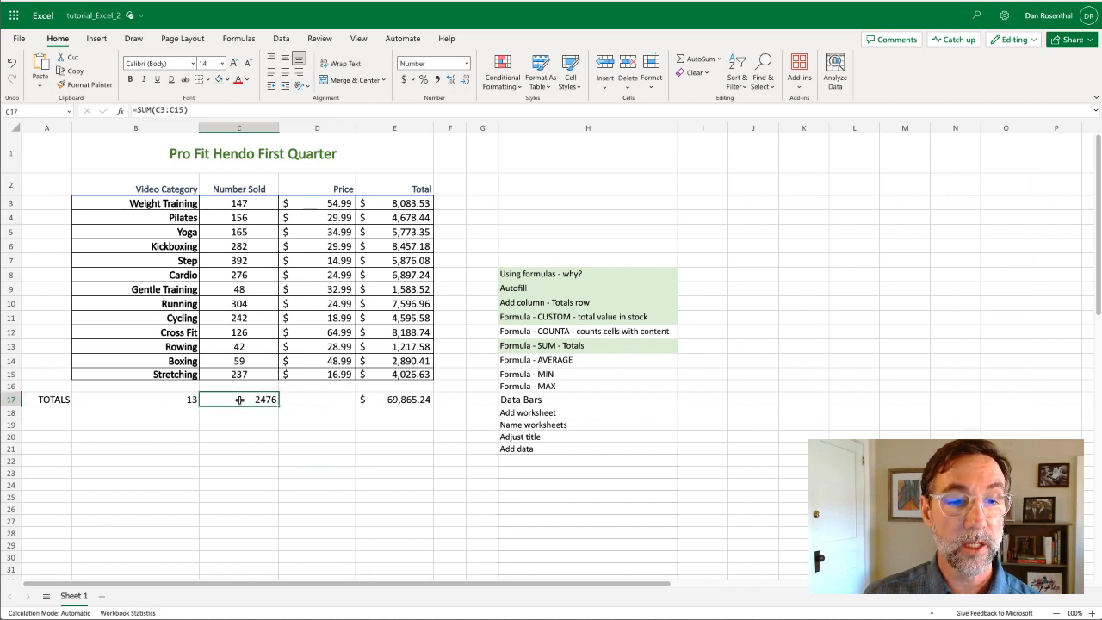
click(285, 73)
click(324, 459)
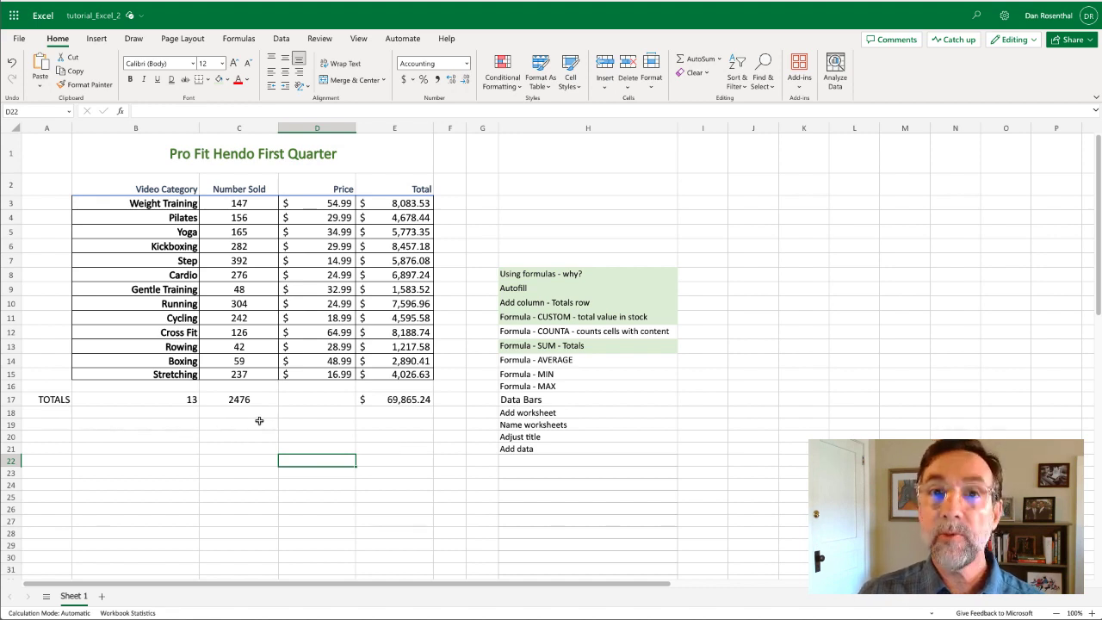
Shade the "Formula - COUNTA - counts cells with content" note in H12 light green
click(562, 334)
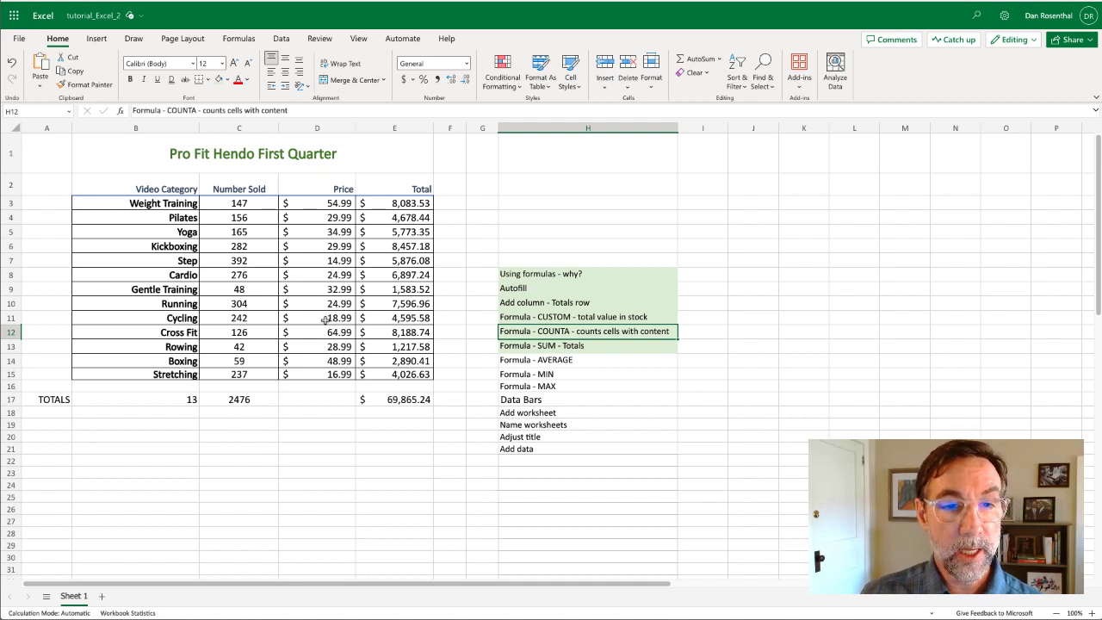
Enter the labels Average Price, Lowest Price and Highest Price in C19, C20 and C21 below the TOTALS row
click(235, 426)
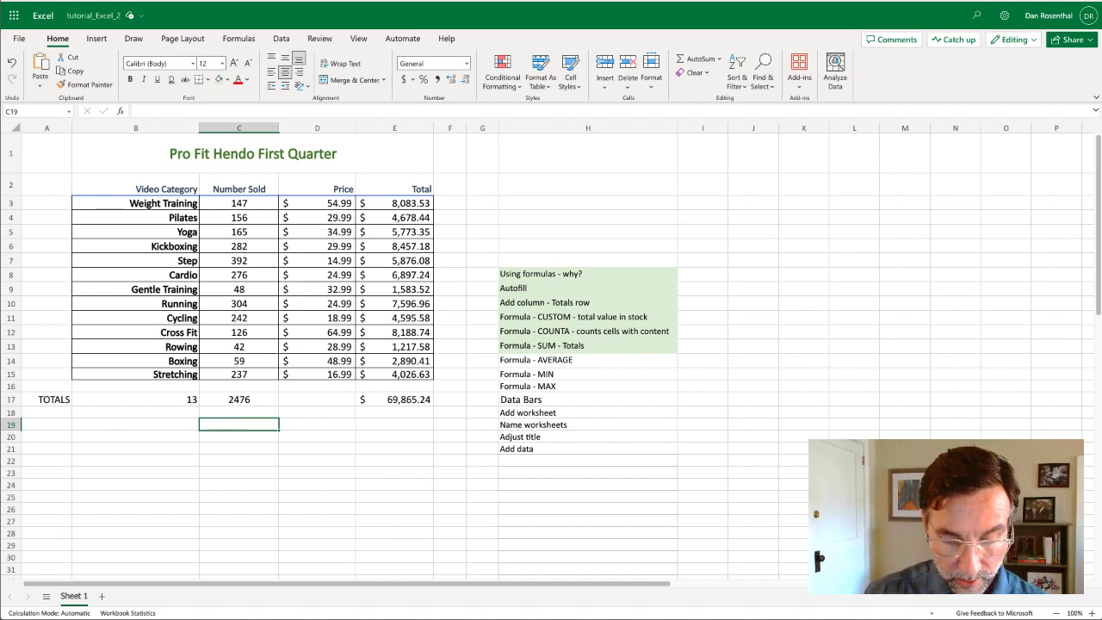
text(Average Pr)
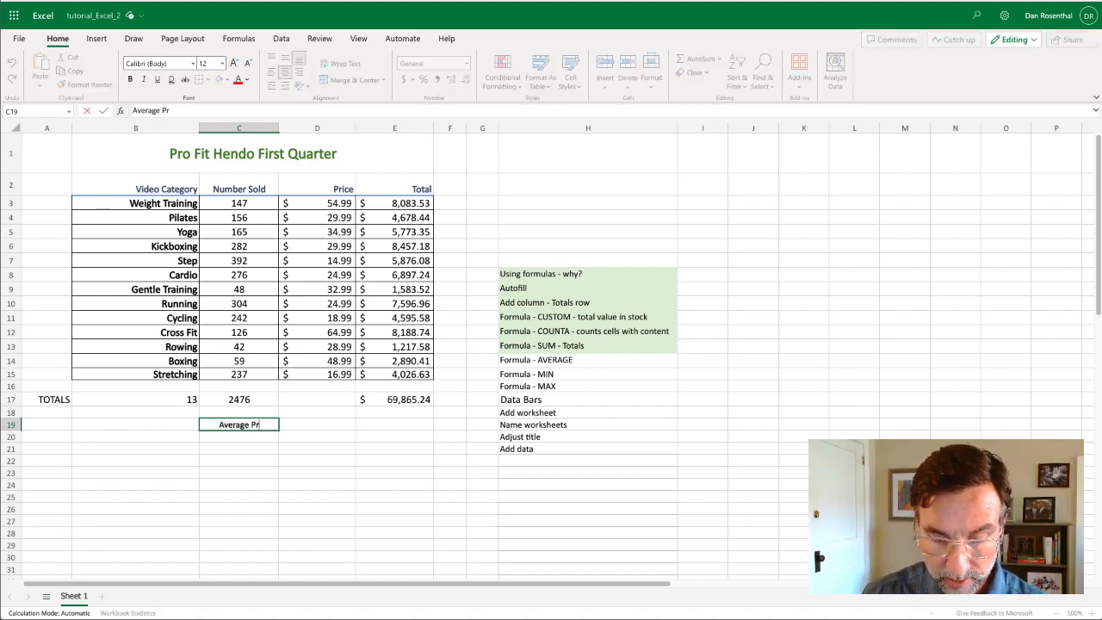
text(ice)
key(Return)
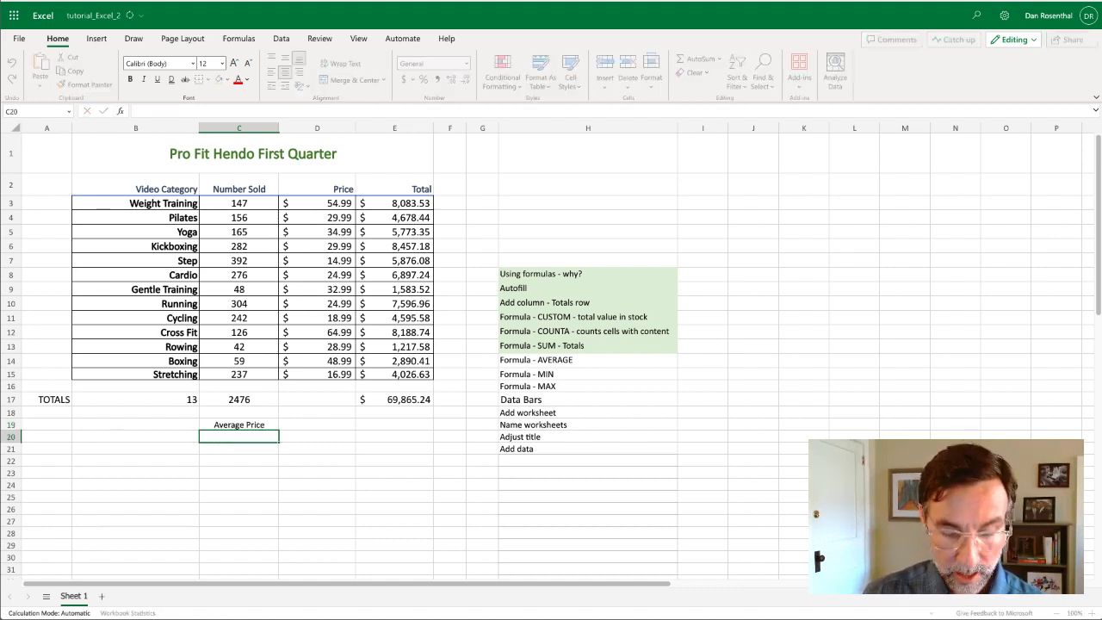
text(Lowe)
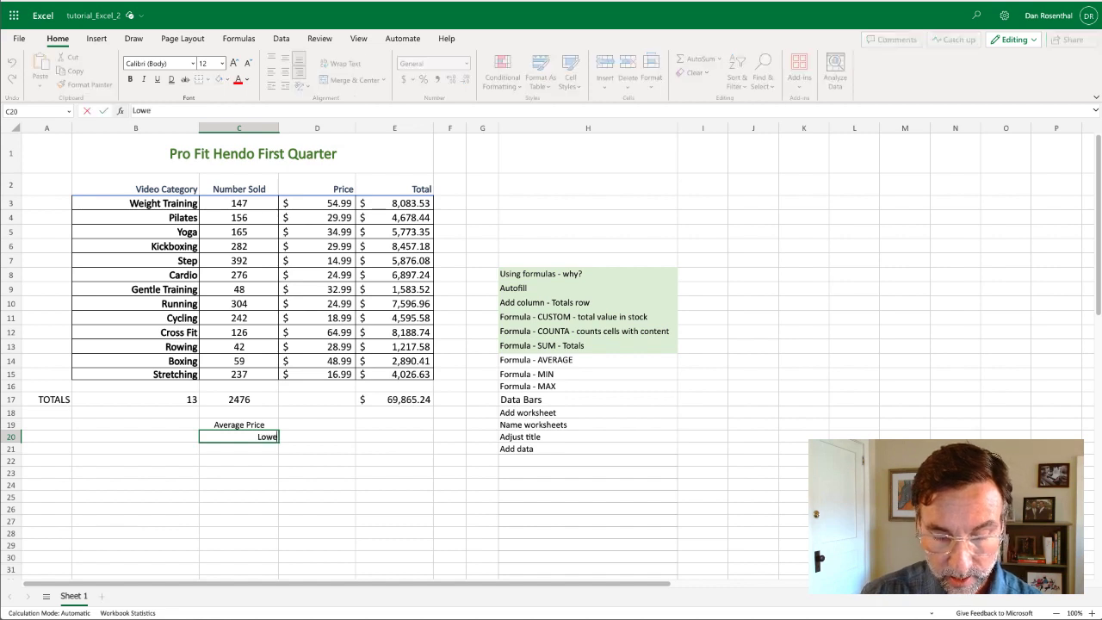
text(st Price)
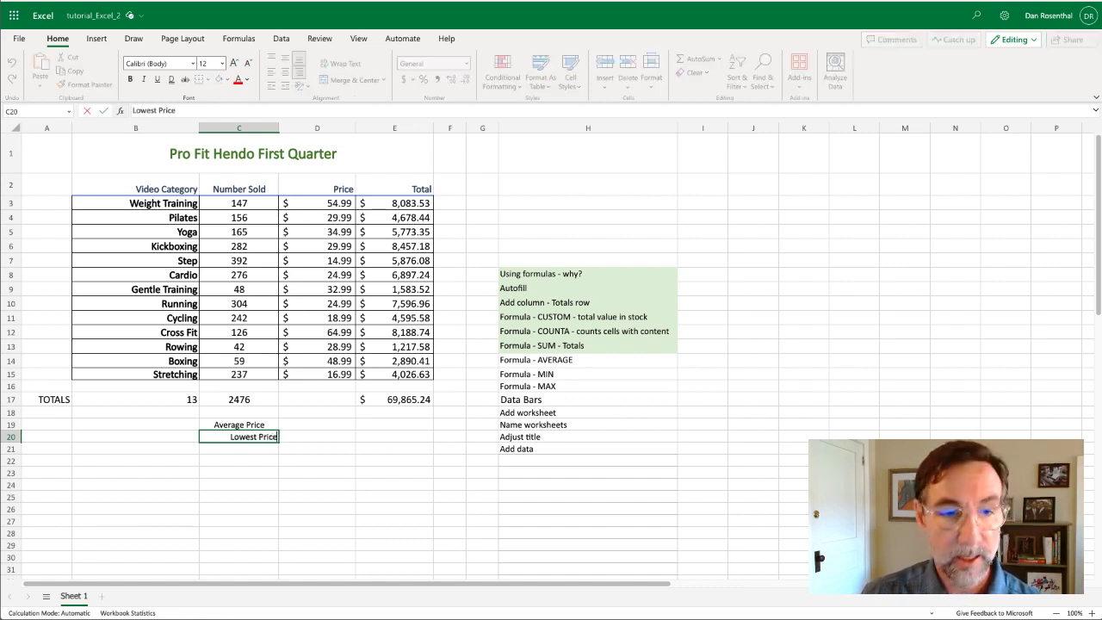
key(Return)
text(H)
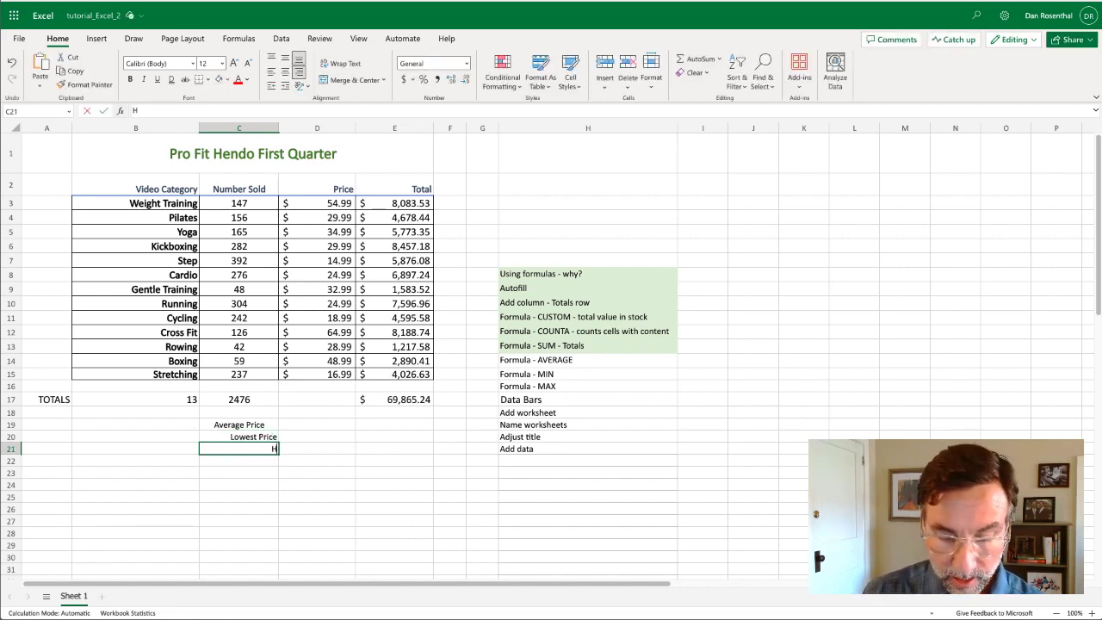
text(ighest Price)
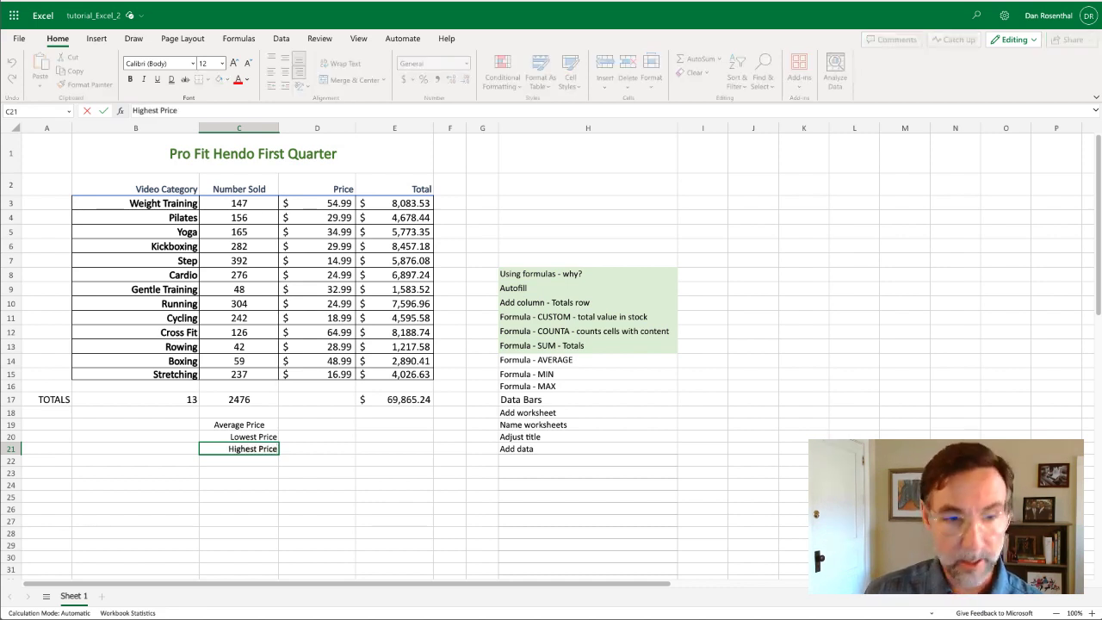
key(Return)
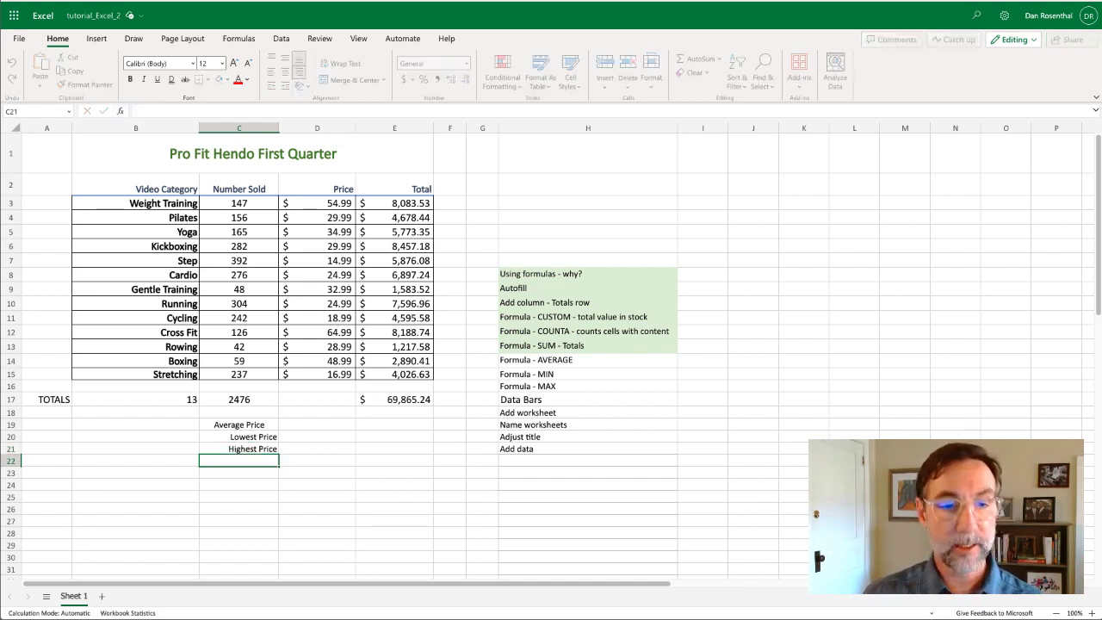
Right-align the three price labels in C19:C21
click(258, 428)
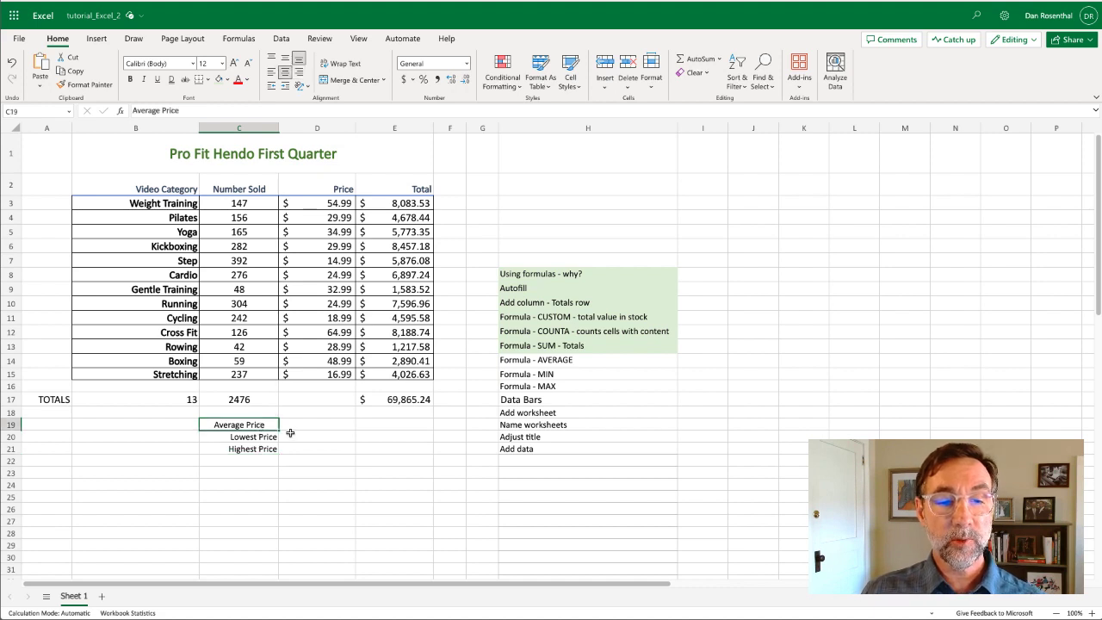
shift+click(267, 449)
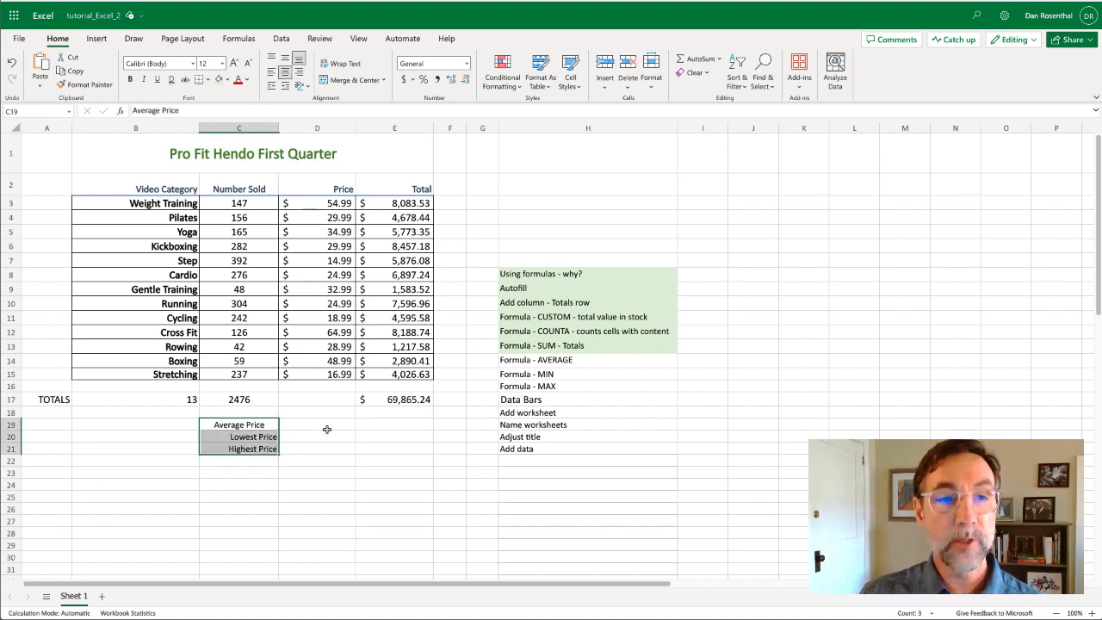
click(299, 73)
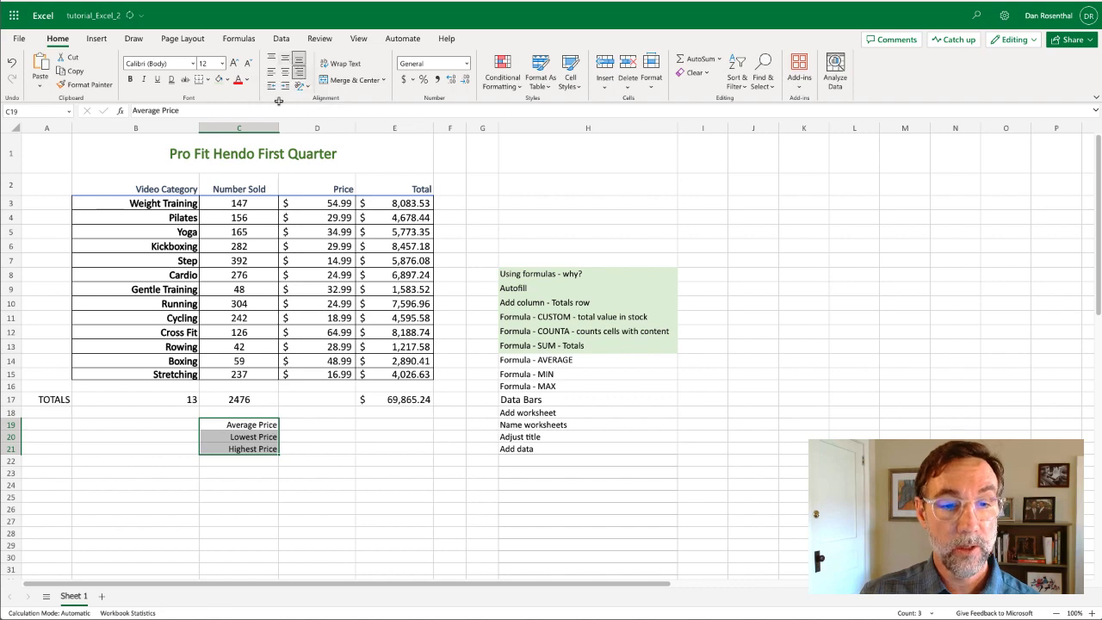
Calculate the average price in D19 with the formula AVERAGE(D3:D15)
click(336, 472)
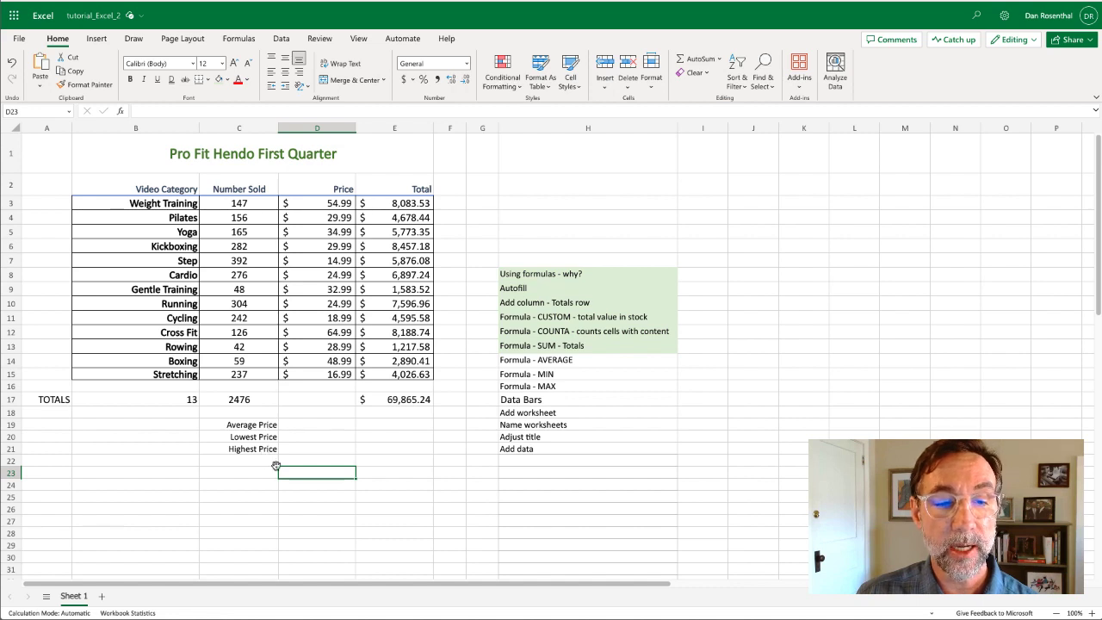
click(317, 426)
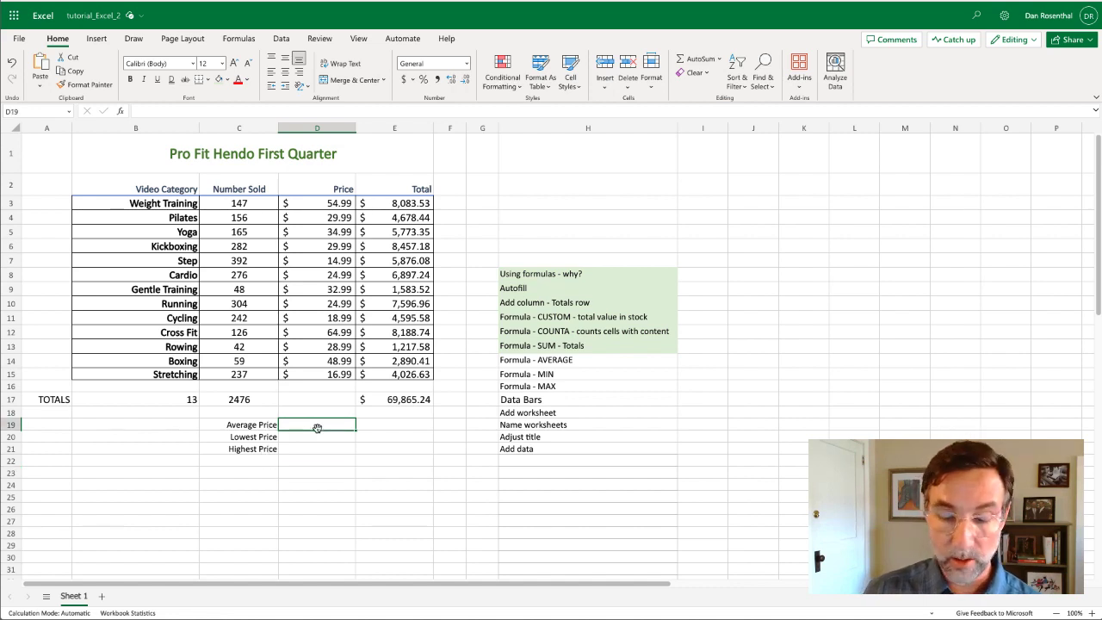
text(=)
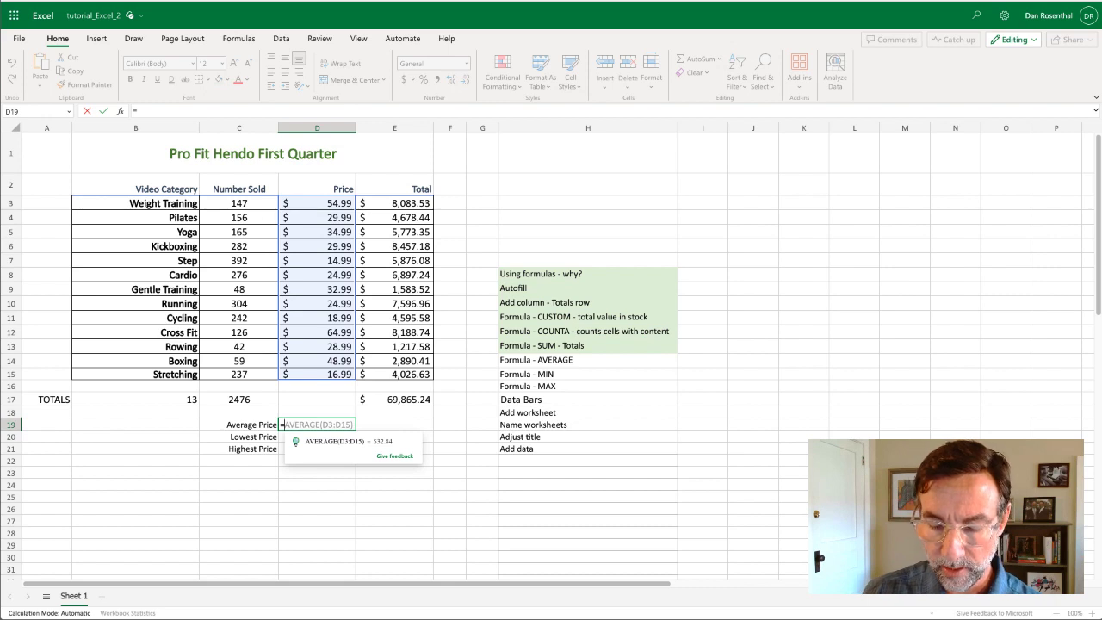
key(Tab)
key(Return)
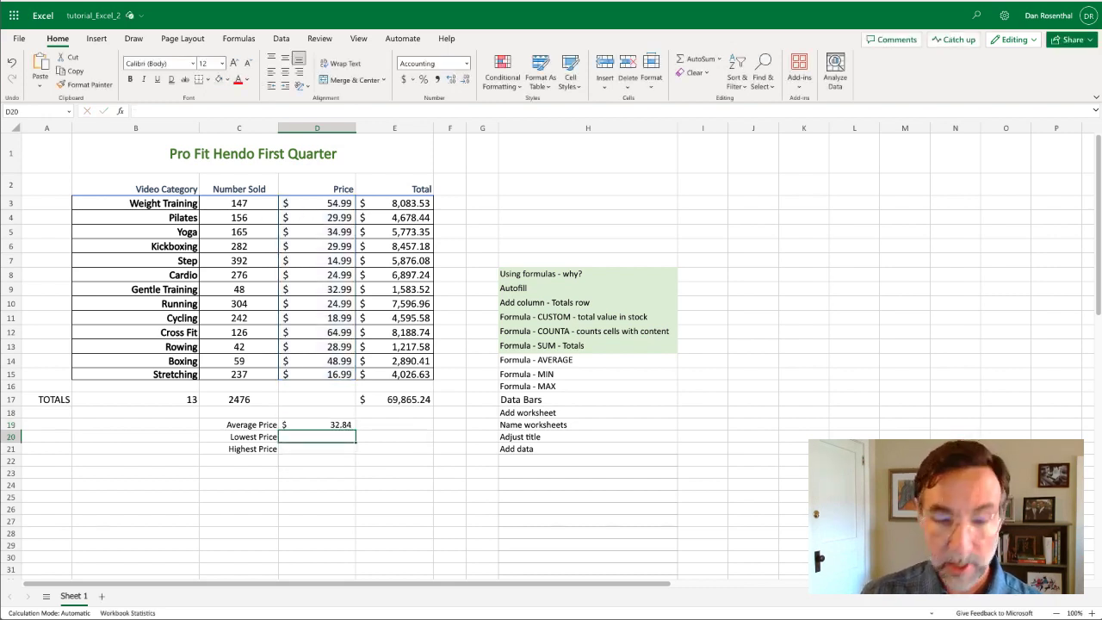
Calculate the lowest price in D20 with MIN(D3:D15) and the highest price in D21 with MAX(D3:D15)
text(=min)
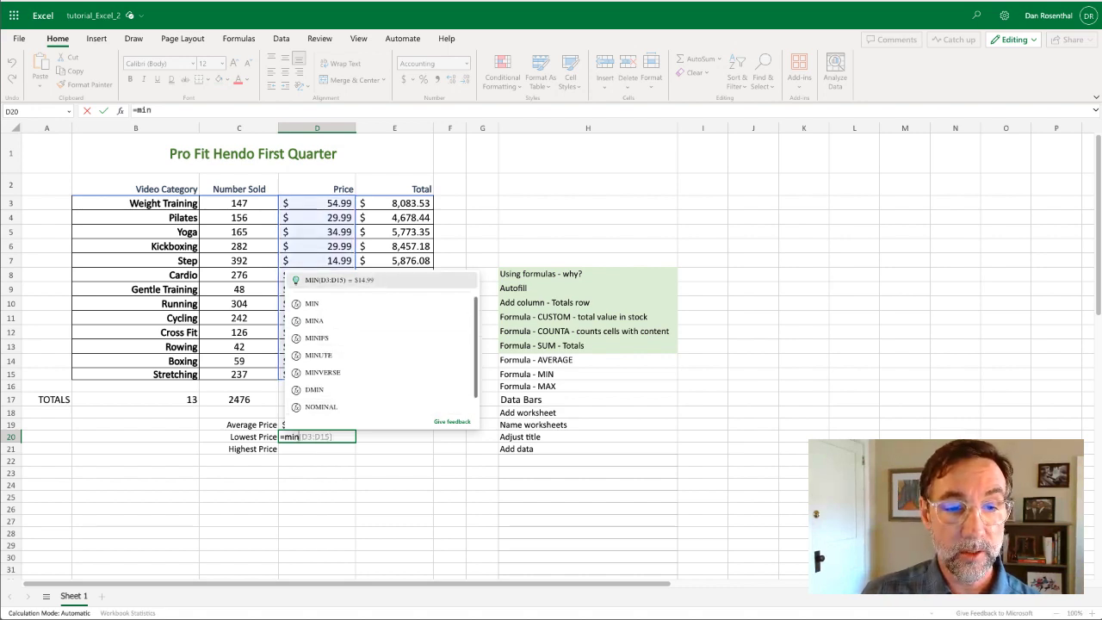
key(Tab)
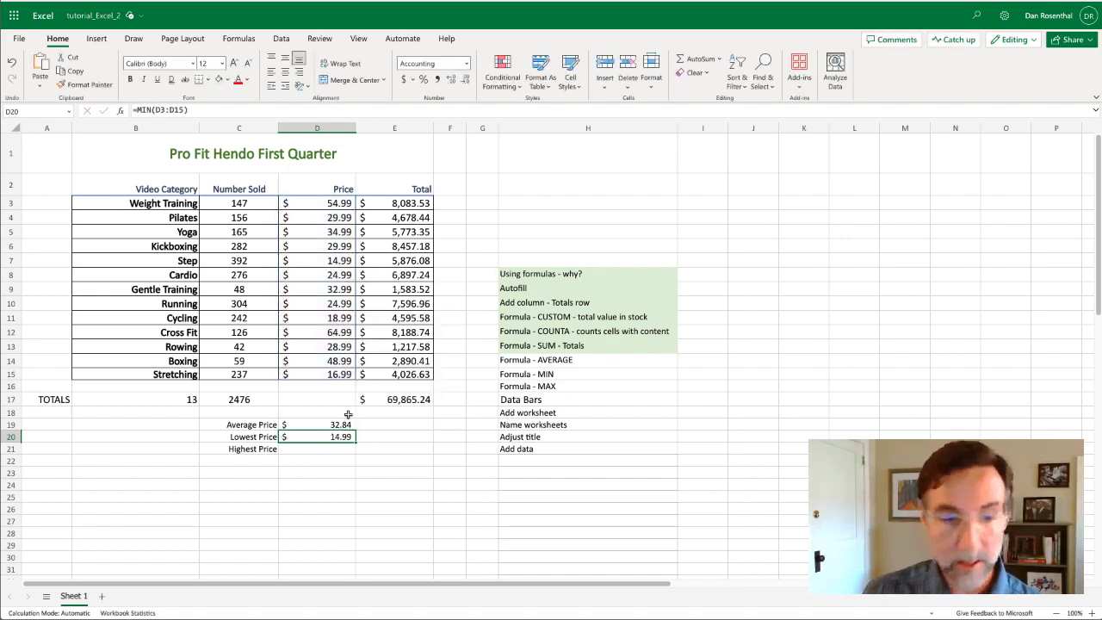
key(Down)
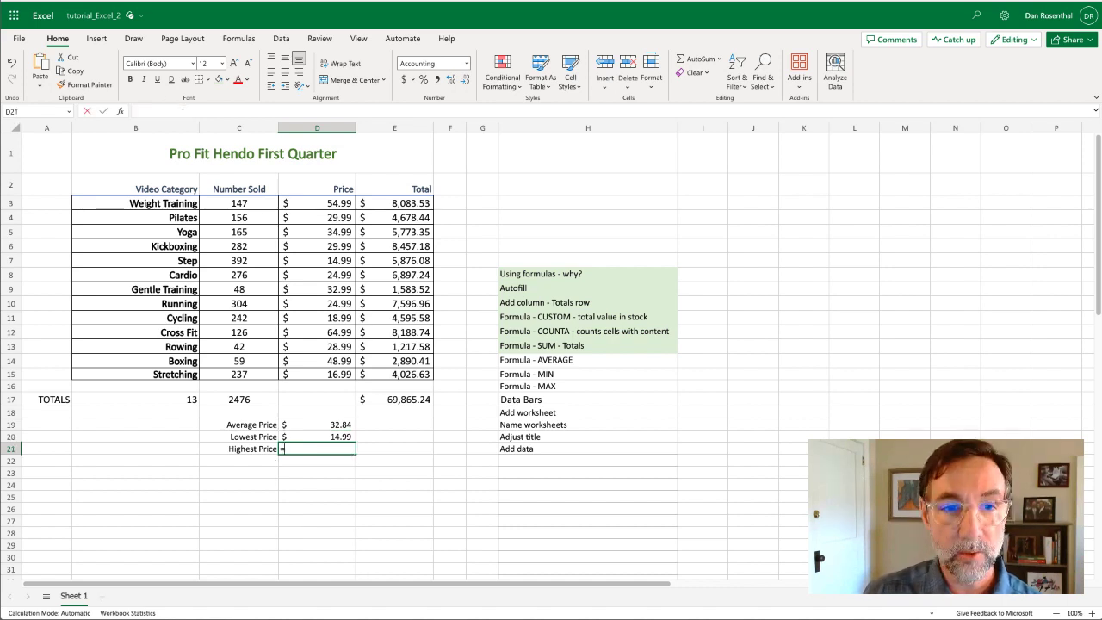
text(=max)
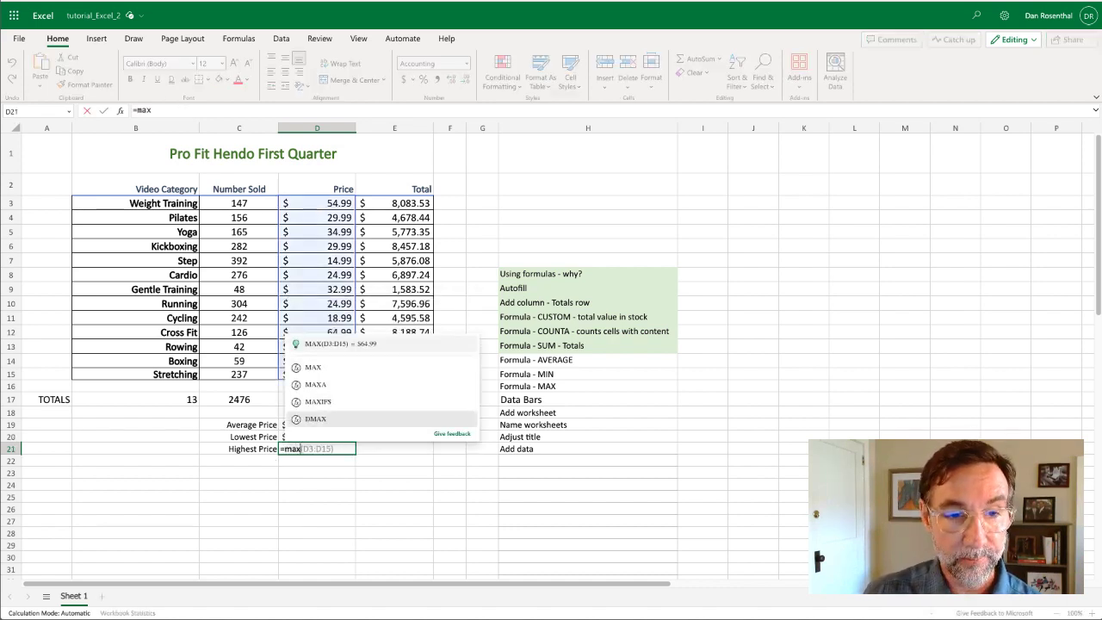
click(358, 346)
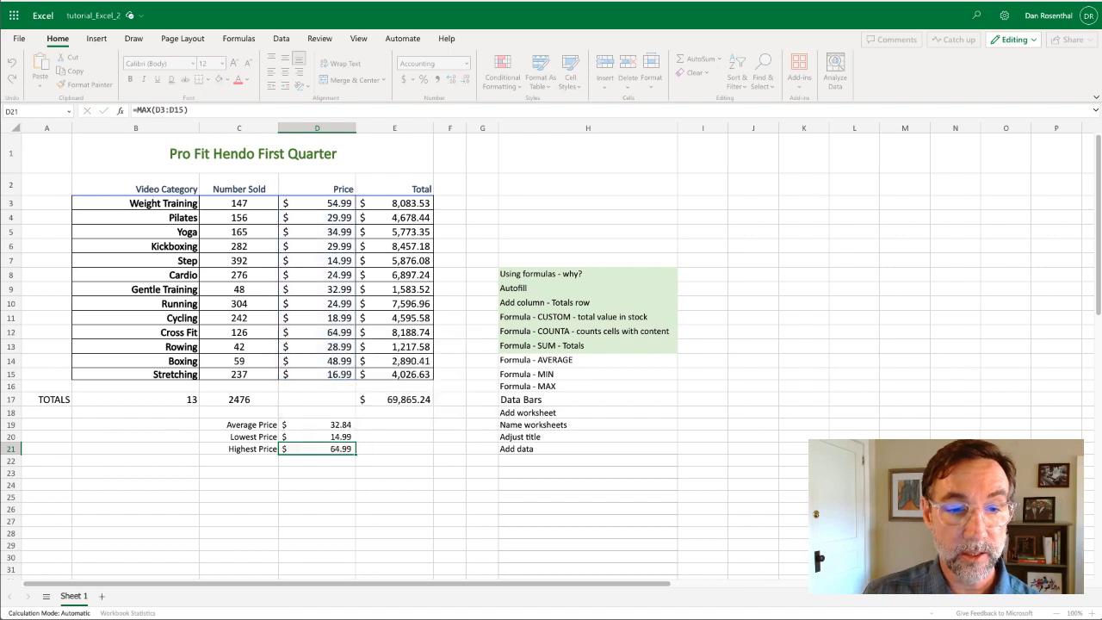
click(405, 512)
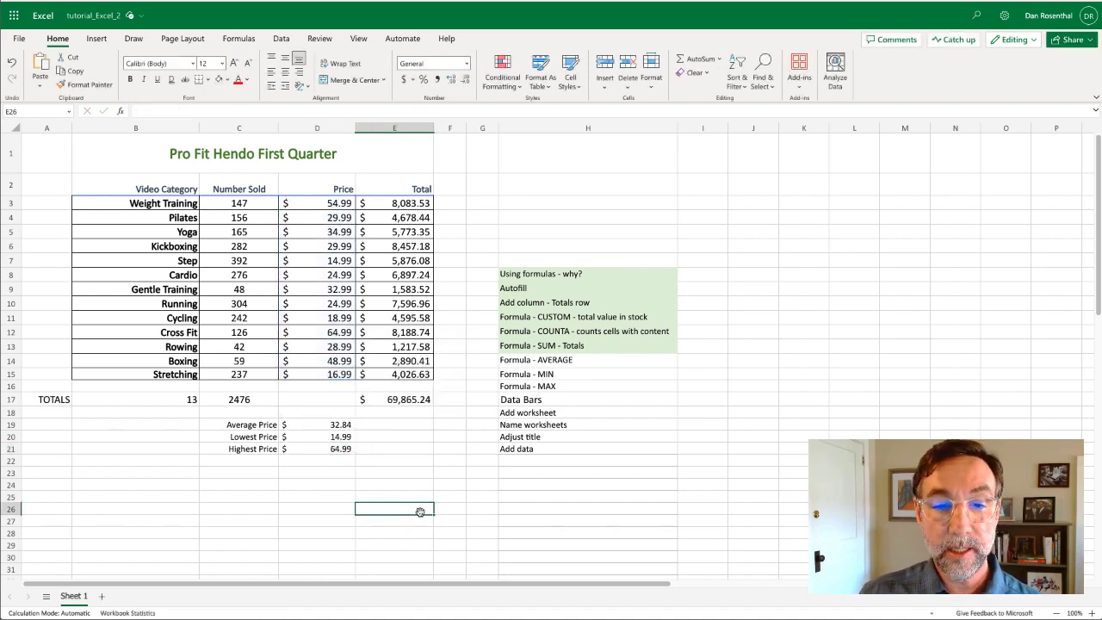
Shade the AVERAGE, MIN and MAX formula notes in H14:H16 light green
drag(568, 360, 555, 387)
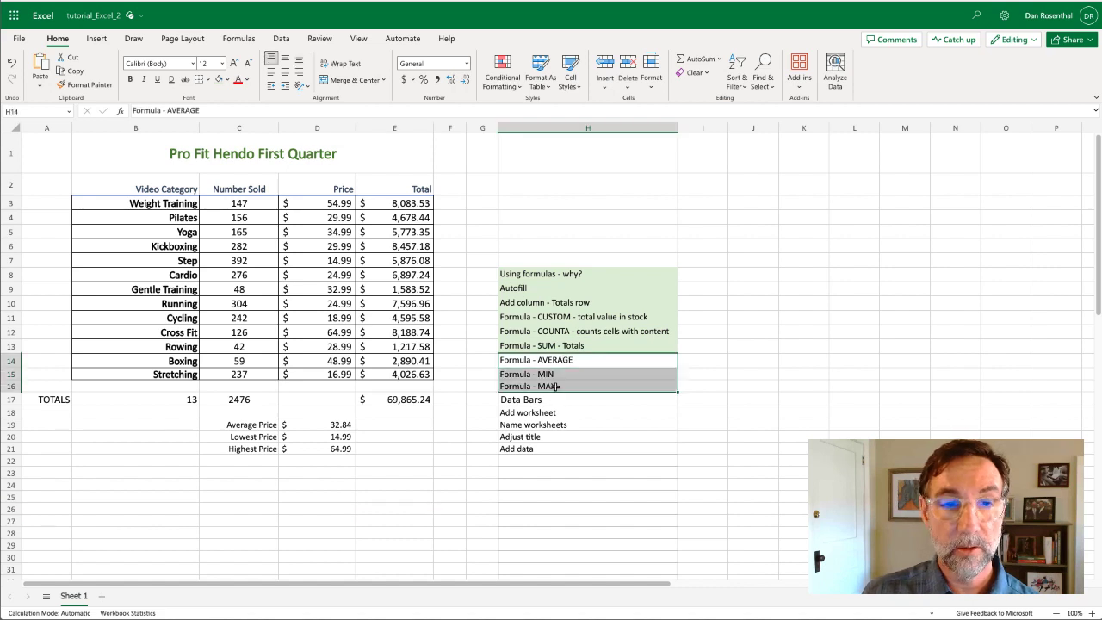
click(219, 80)
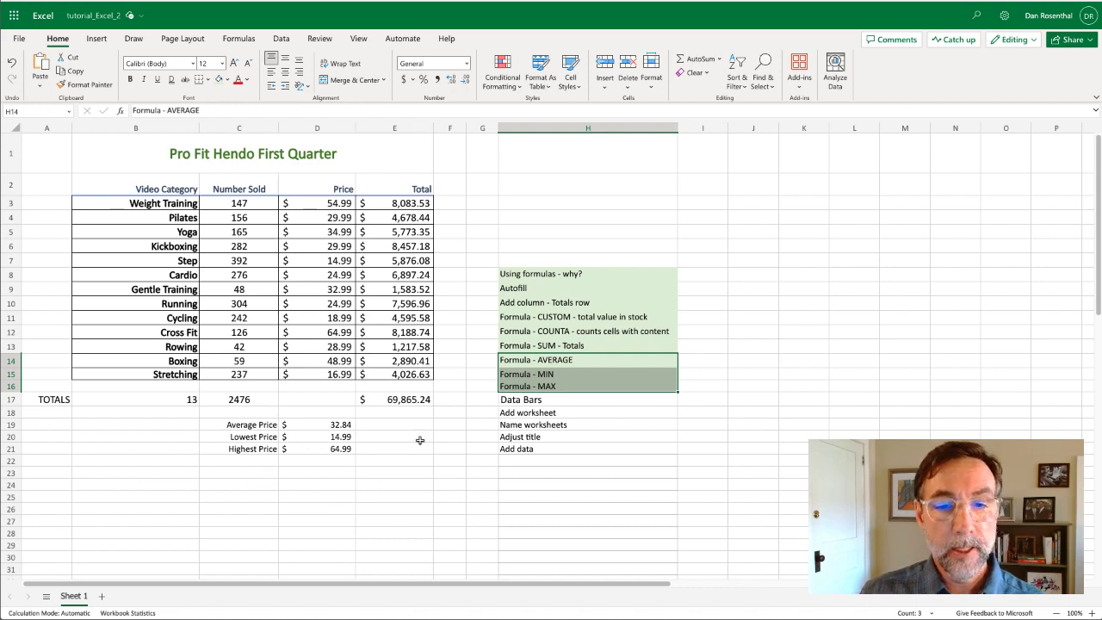
click(647, 497)
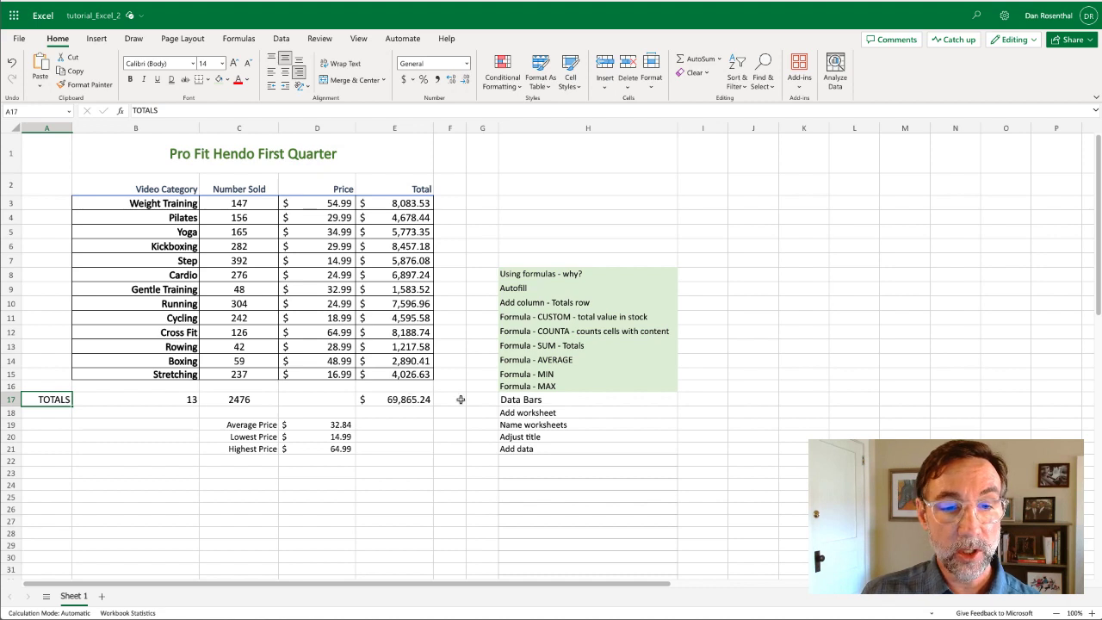
Apply the Total cell style to the TOTALS row A17:E17 and set its font size to 14
shift+click(417, 398)
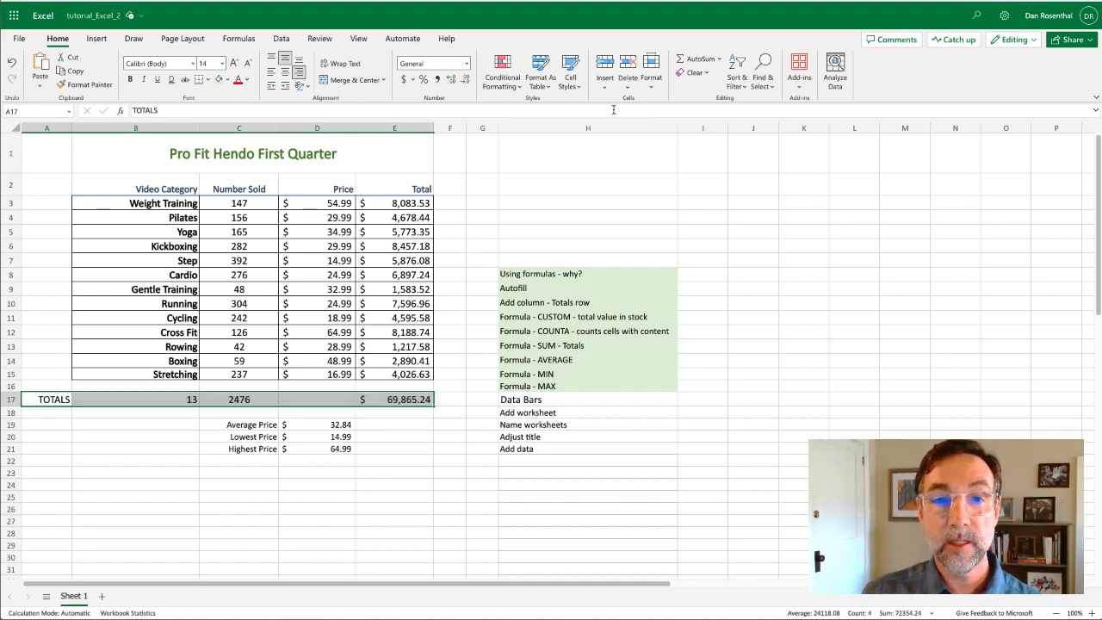
click(571, 84)
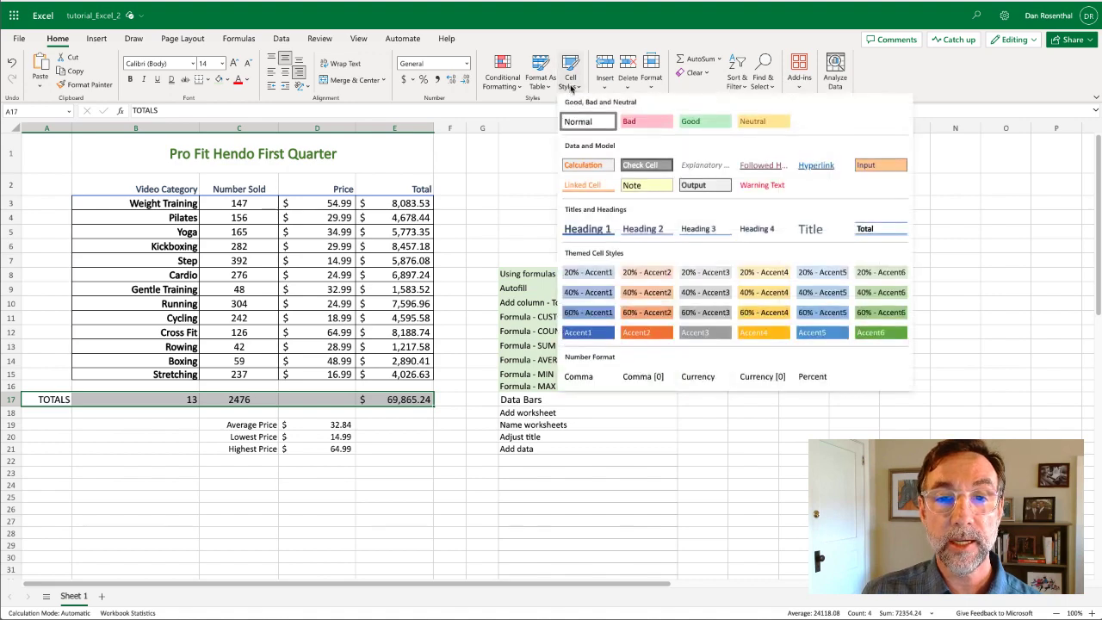
click(868, 231)
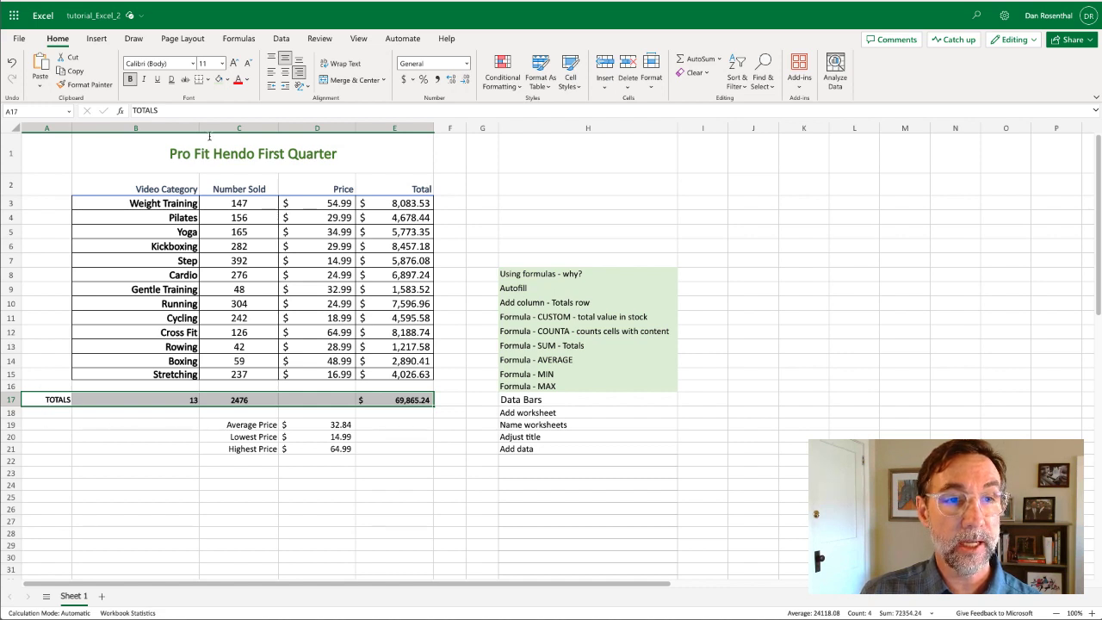
click(222, 65)
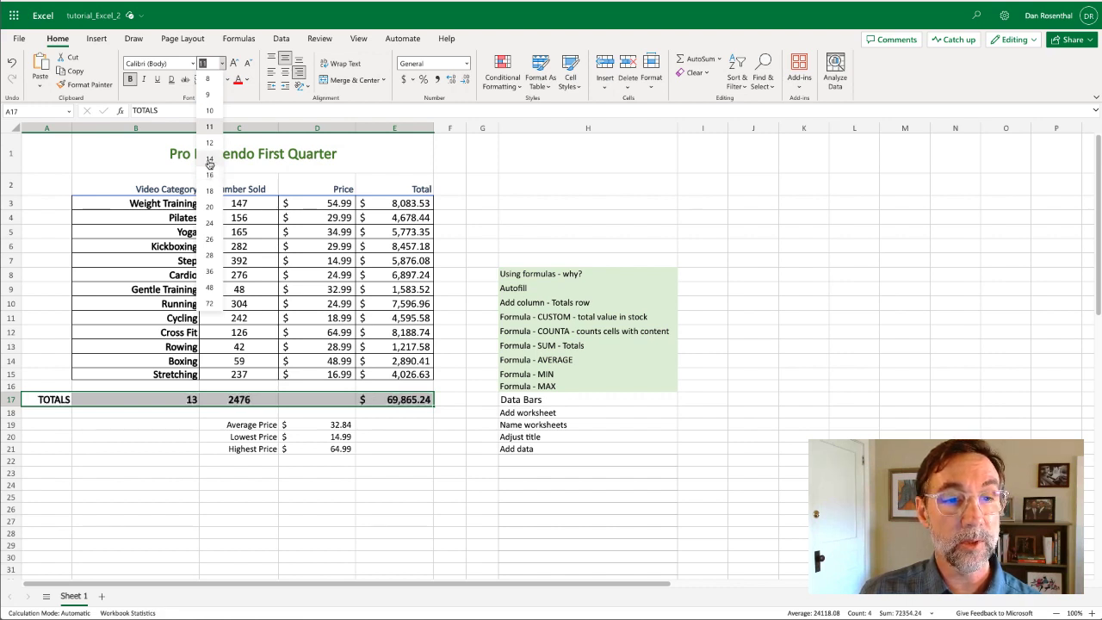
click(209, 164)
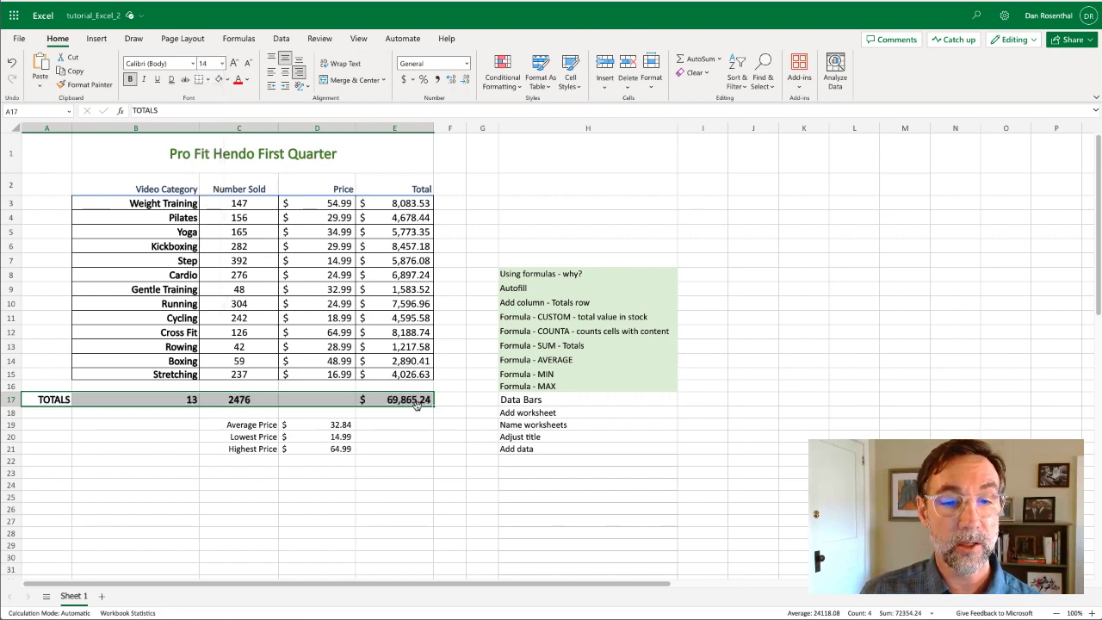
click(460, 472)
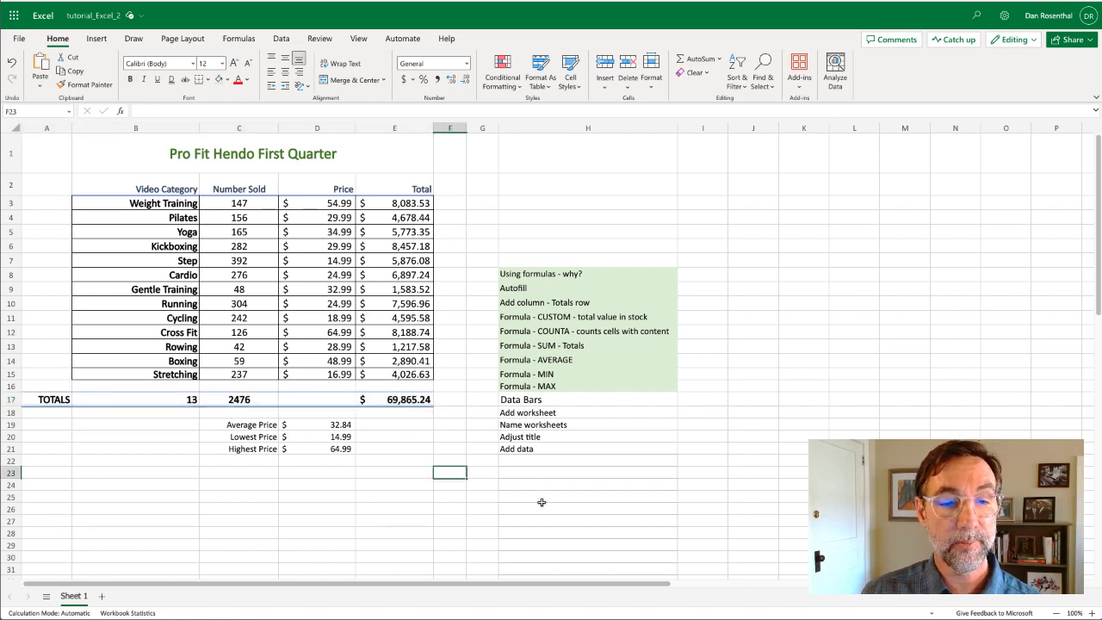
Add a gray border to the price summary cells C19:D21
click(247, 427)
shift+click(336, 449)
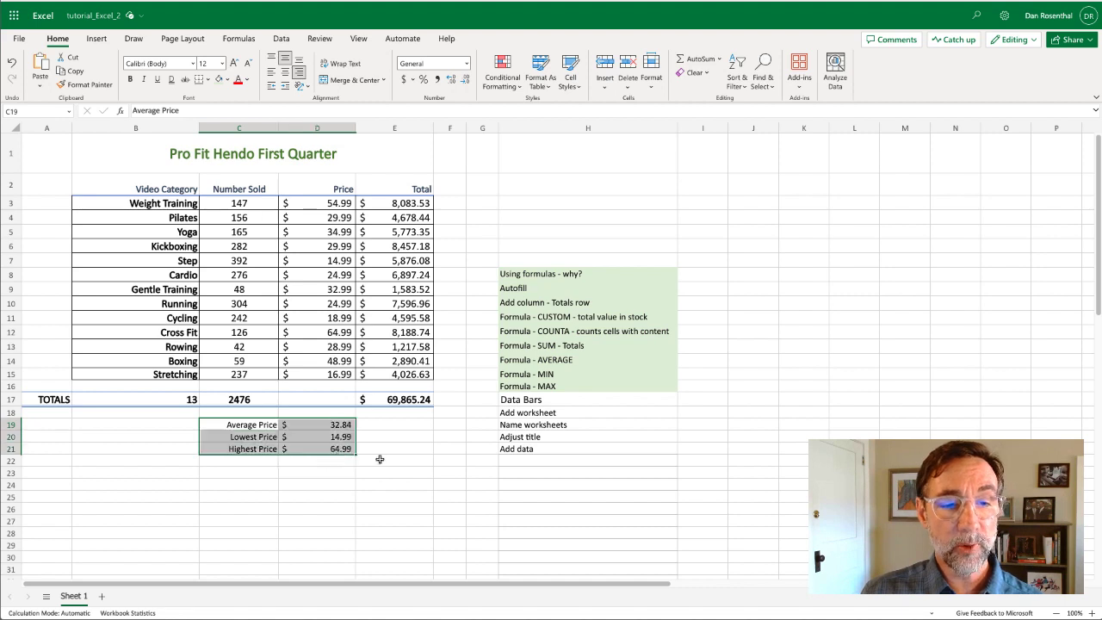
click(207, 79)
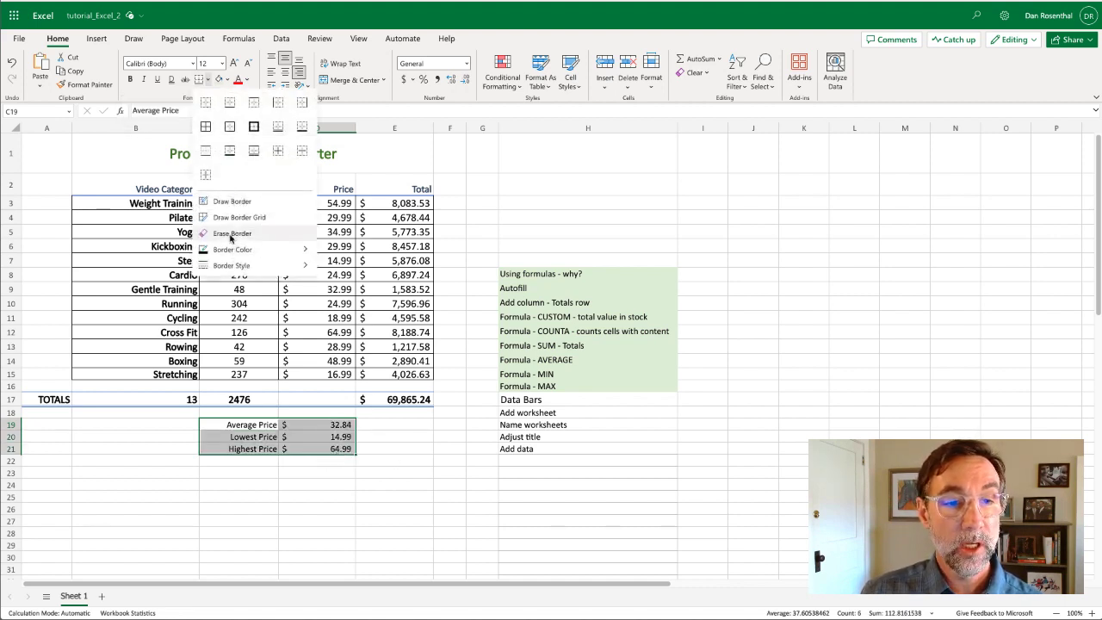
mouse_move(240, 251)
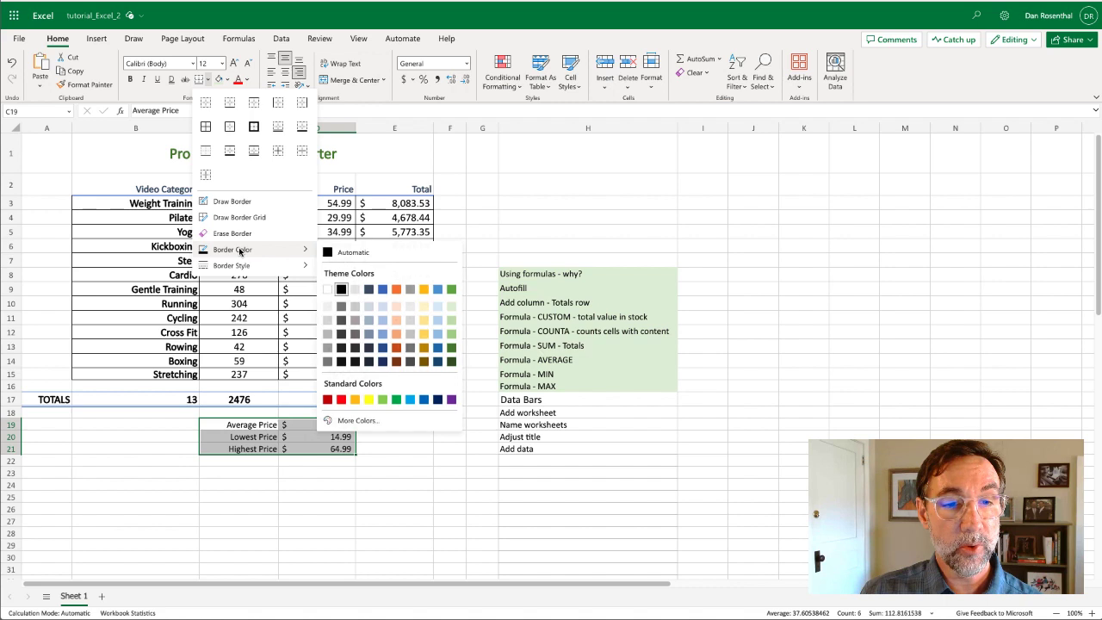
click(355, 322)
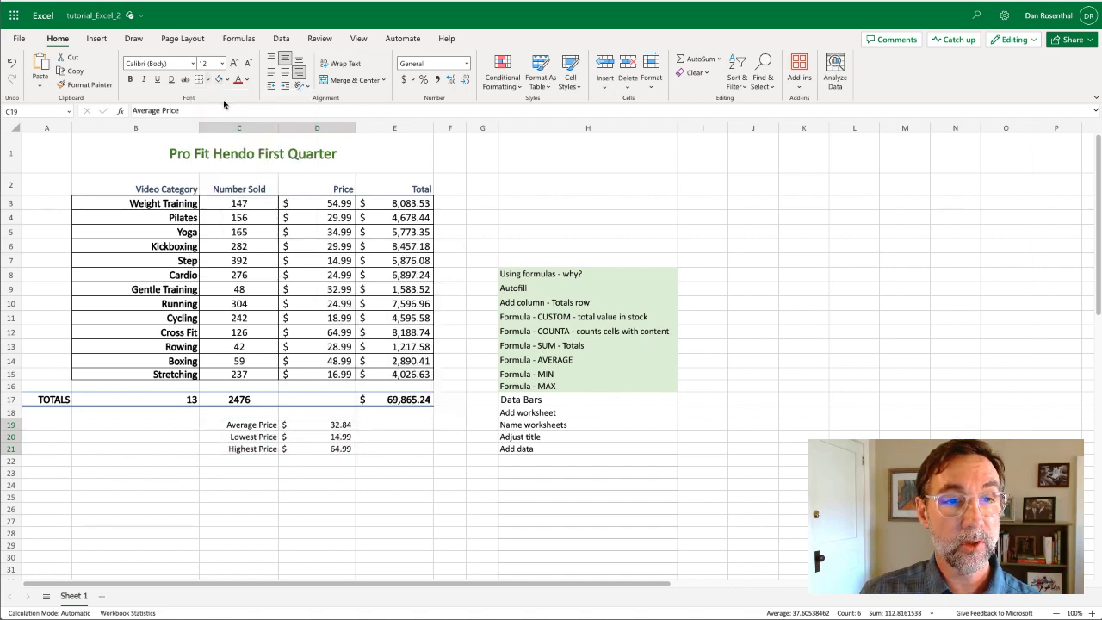
click(208, 80)
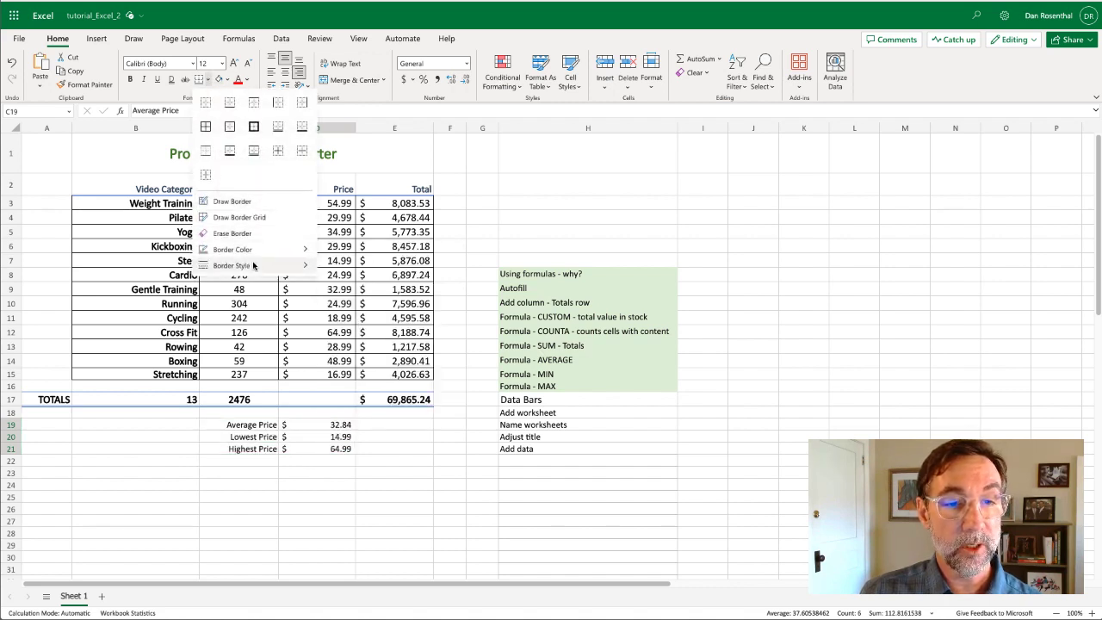
mouse_move(254, 266)
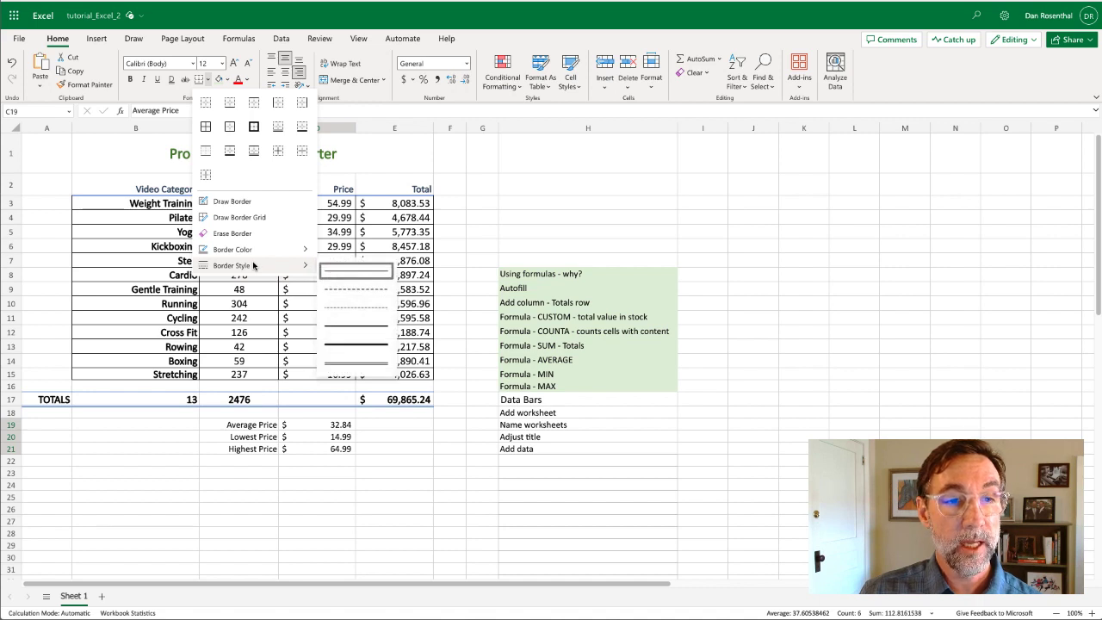
click(230, 151)
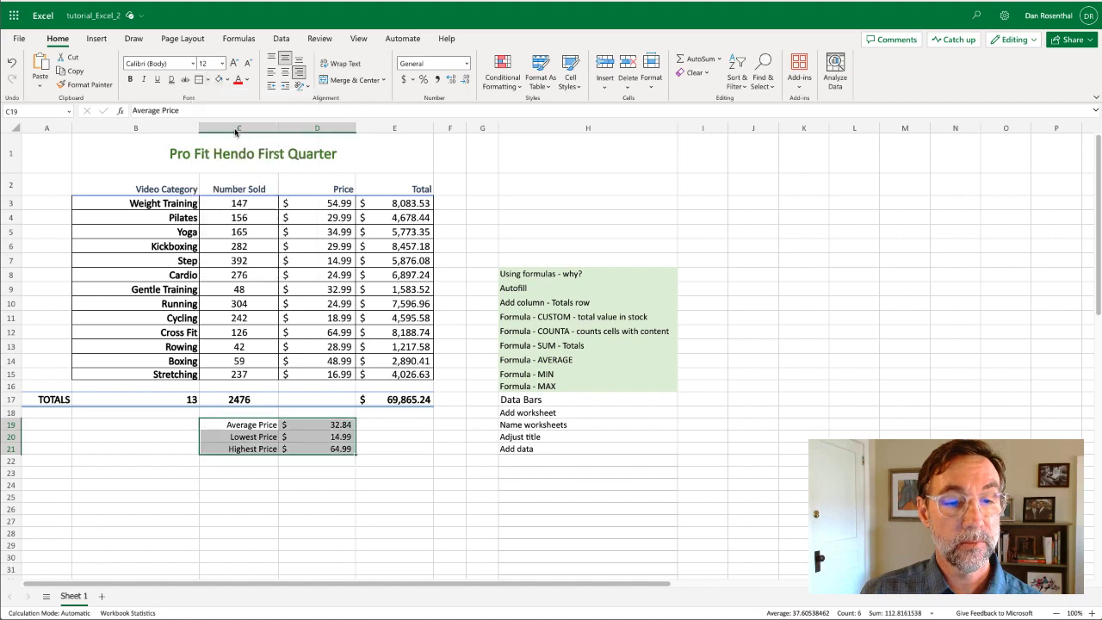
click(420, 489)
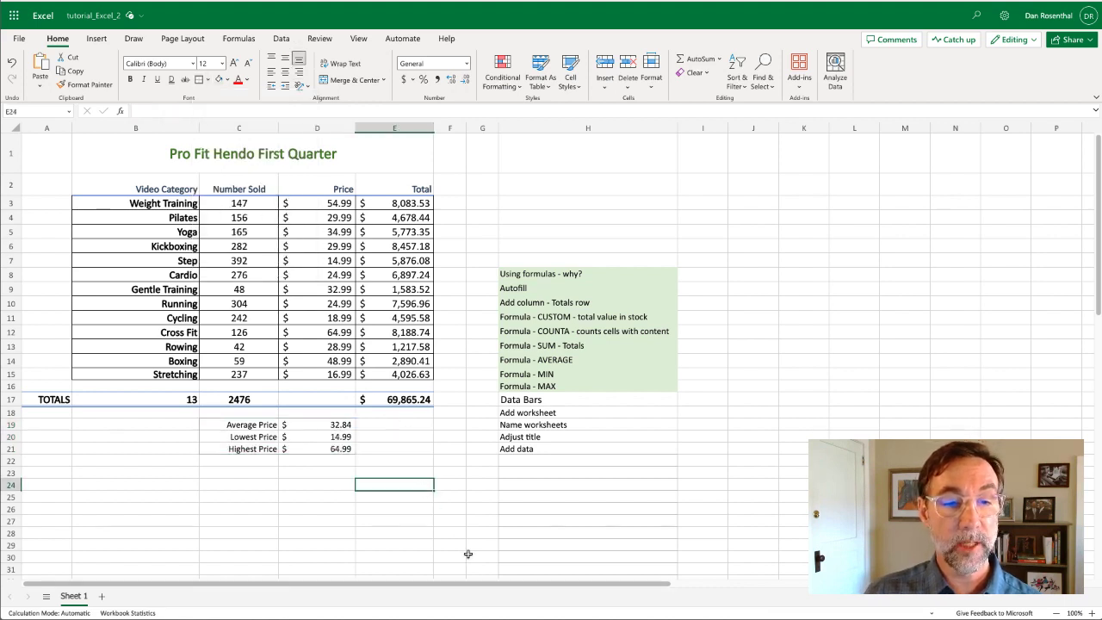
Apply the Heading 3 cell style to the price summary cells C19:D21
click(249, 428)
shift+click(323, 448)
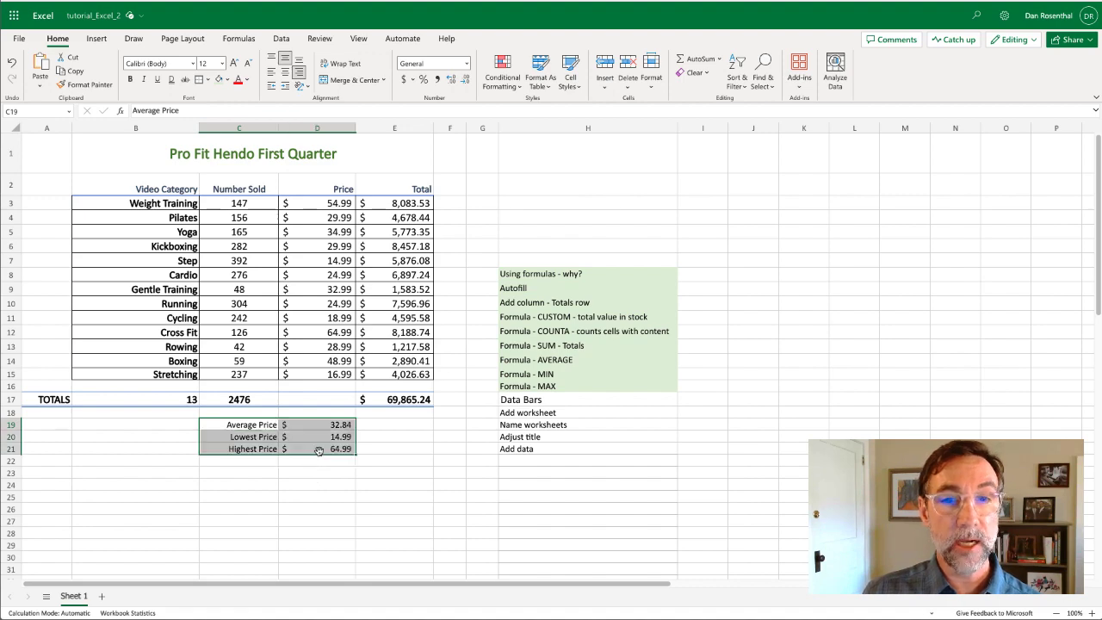
click(569, 83)
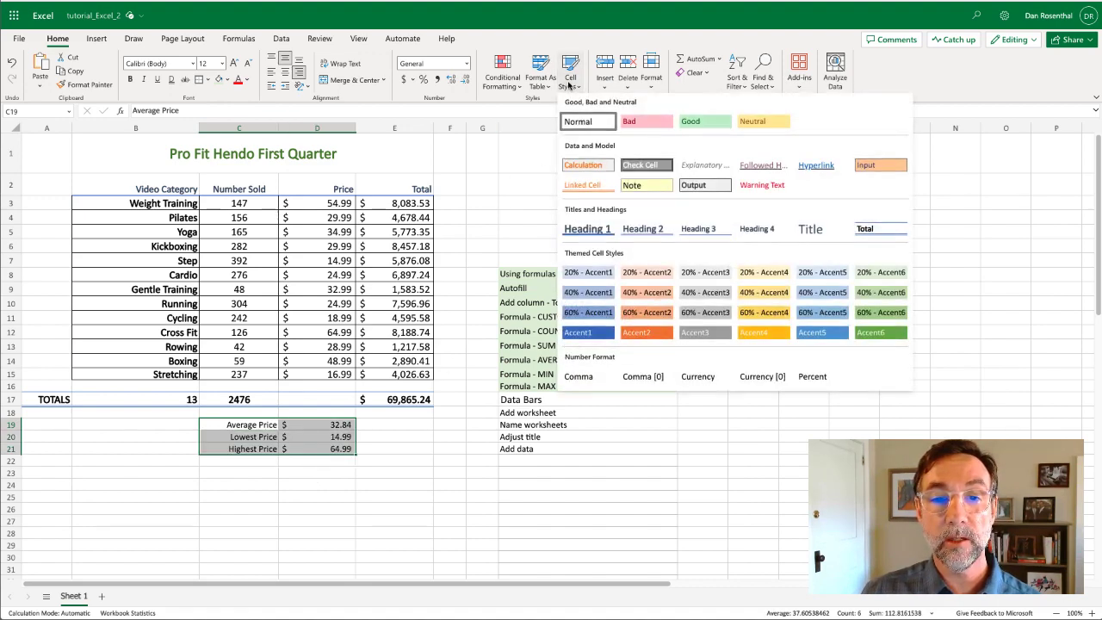
click(693, 229)
click(421, 524)
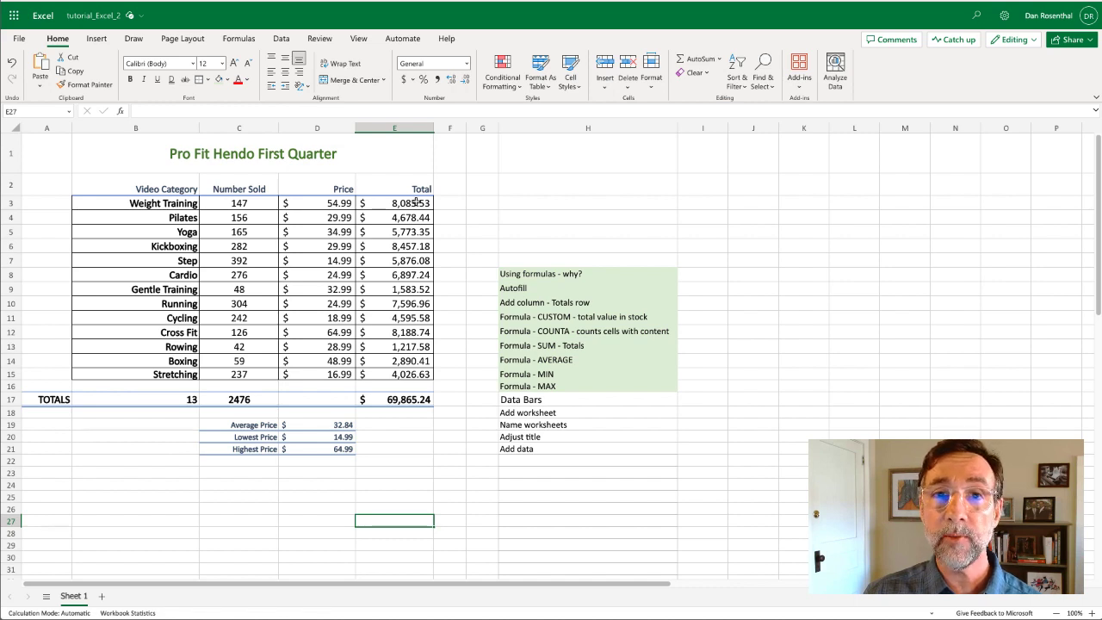
Examine the formulas behind the TOTALS row cells E17, B17 and C17 and the highest price in D21
click(414, 400)
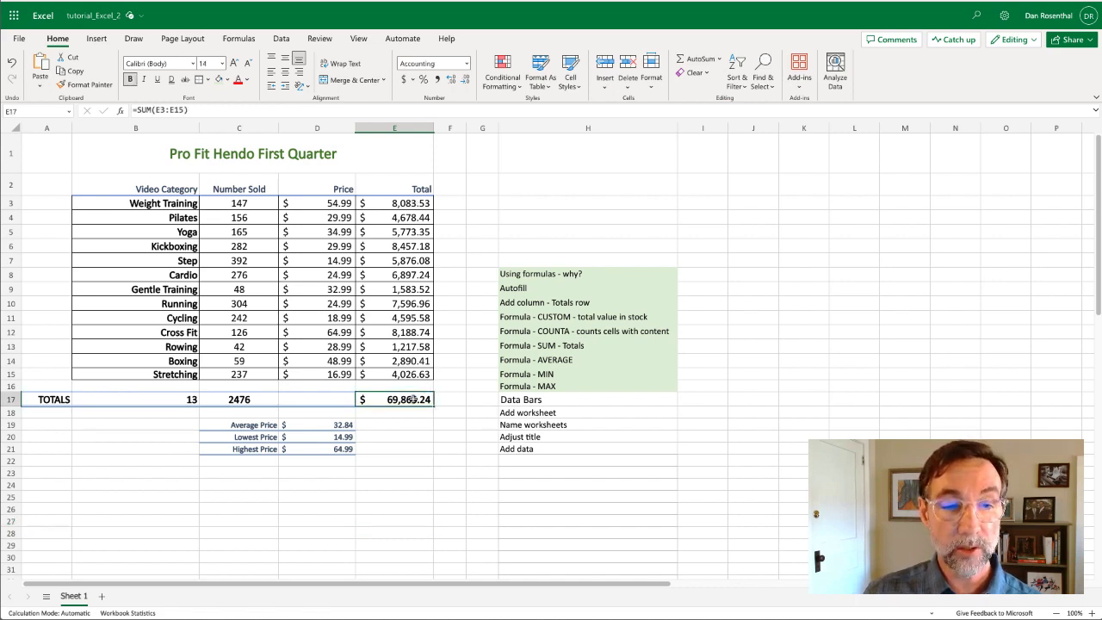
click(177, 401)
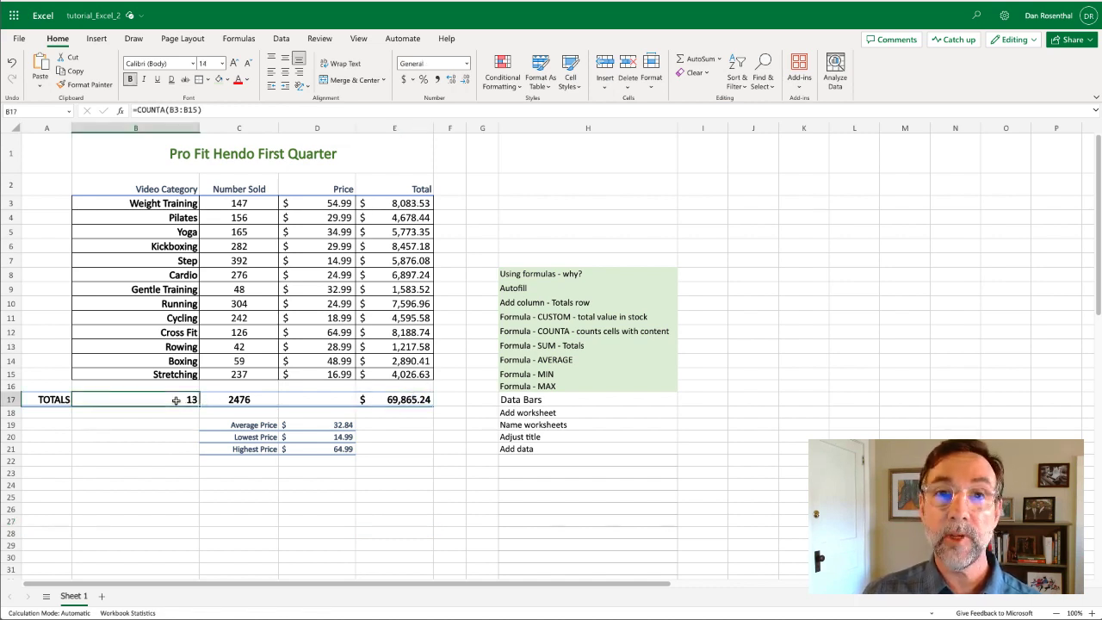
click(256, 400)
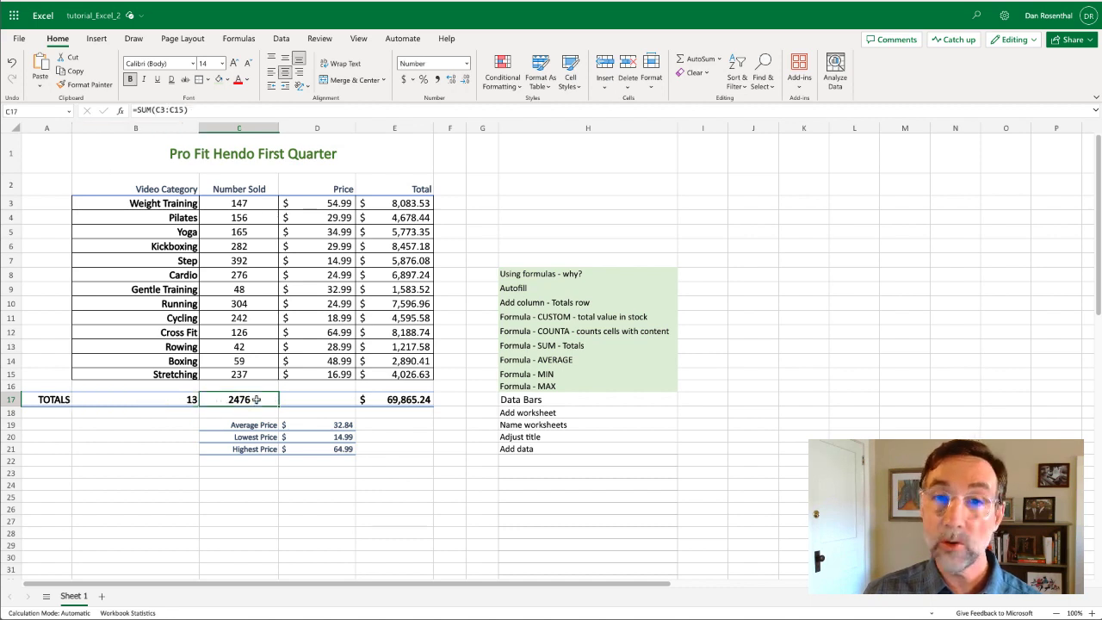
click(295, 477)
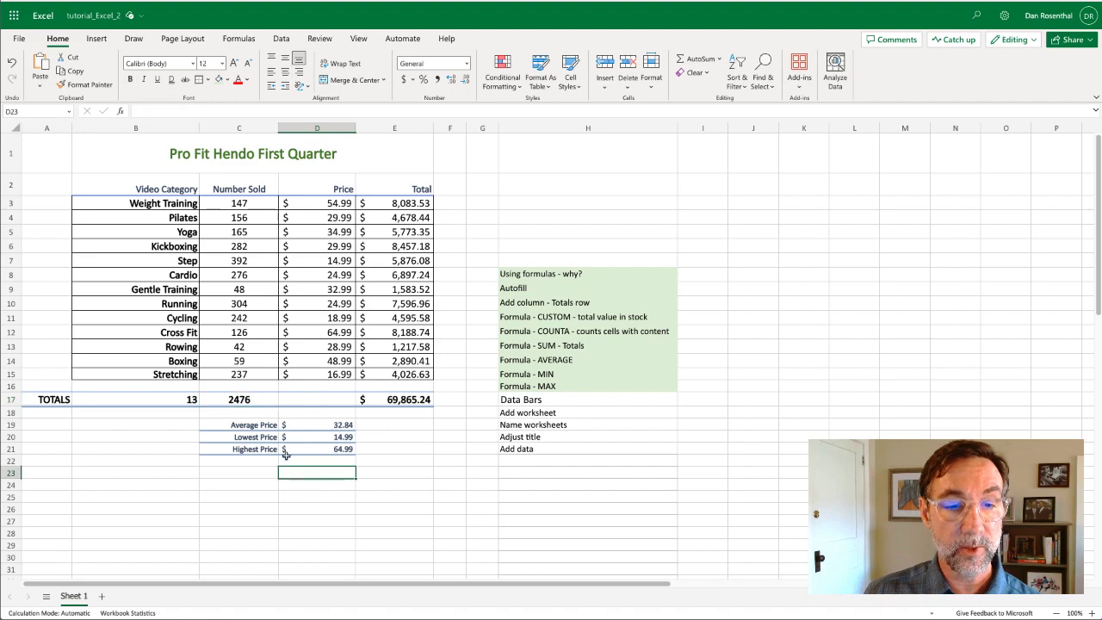
click(289, 450)
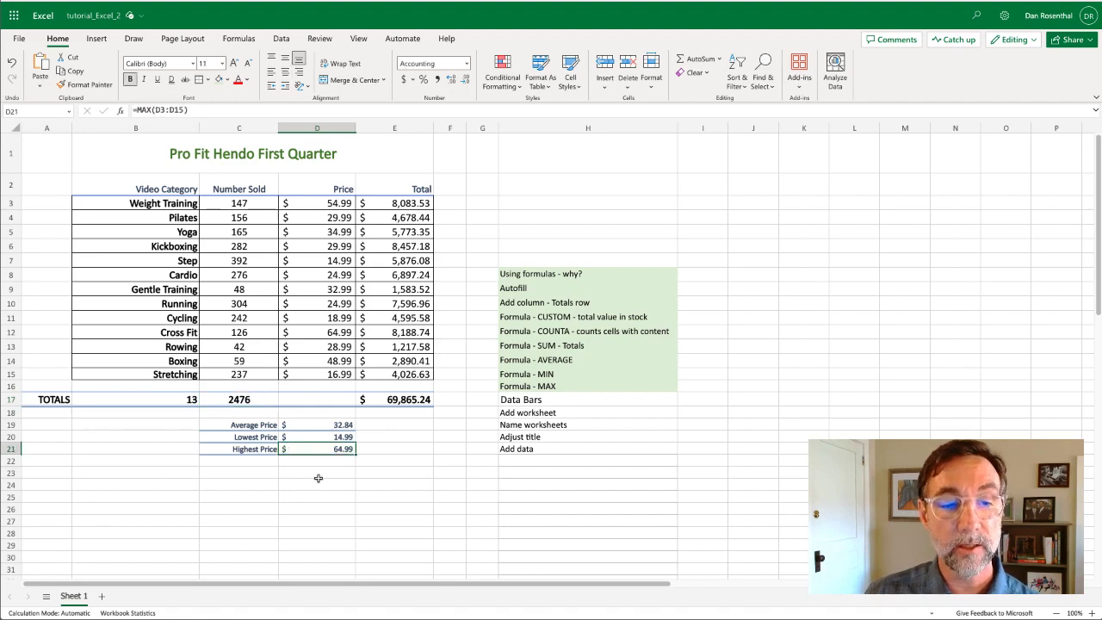
click(317, 479)
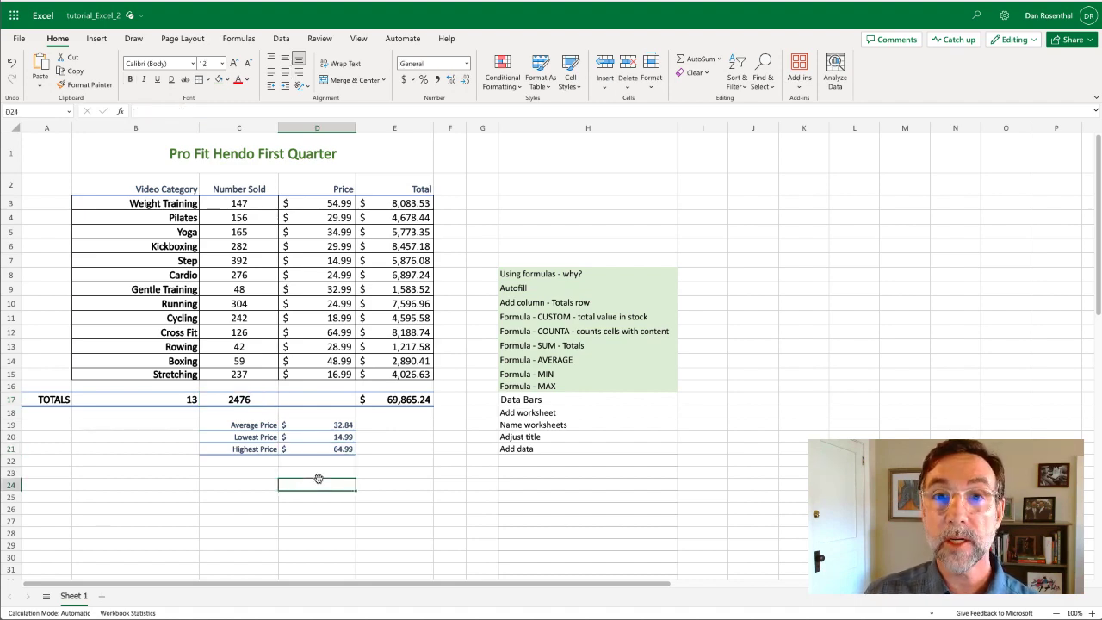